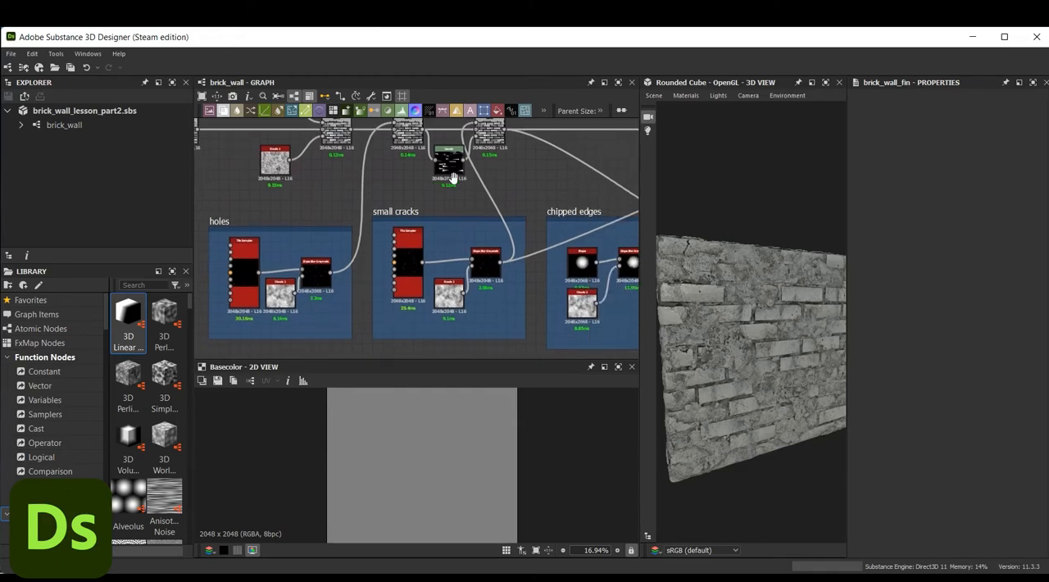
Examine the brick wall graph from the holes, small cracks and chipped edges groups through to the Drops group
middle_click_drag(525, 168, 382, 227)
middle_click_drag(467, 195, 308, 214)
middle_click_drag(439, 211, 338, 177)
scroll(340, 179, "down", 4)
mouse_move(466, 169)
middle_mouse_down()
mouse_move(384, 246)
mouse_move(381, 262)
middle_mouse_up()
scroll(410, 188, "up", 4)
middle_click_drag(418, 185, 376, 204)
middle_click_drag(444, 169, 368, 175)
middle_click_drag(436, 206, 283, 210)
middle_click_drag(559, 210, 392, 221)
scroll(392, 221, "down", 4)
middle_click_drag(427, 267, 385, 183)
scroll(384, 183, "up", 1)
middle_click_drag(391, 252, 369, 163)
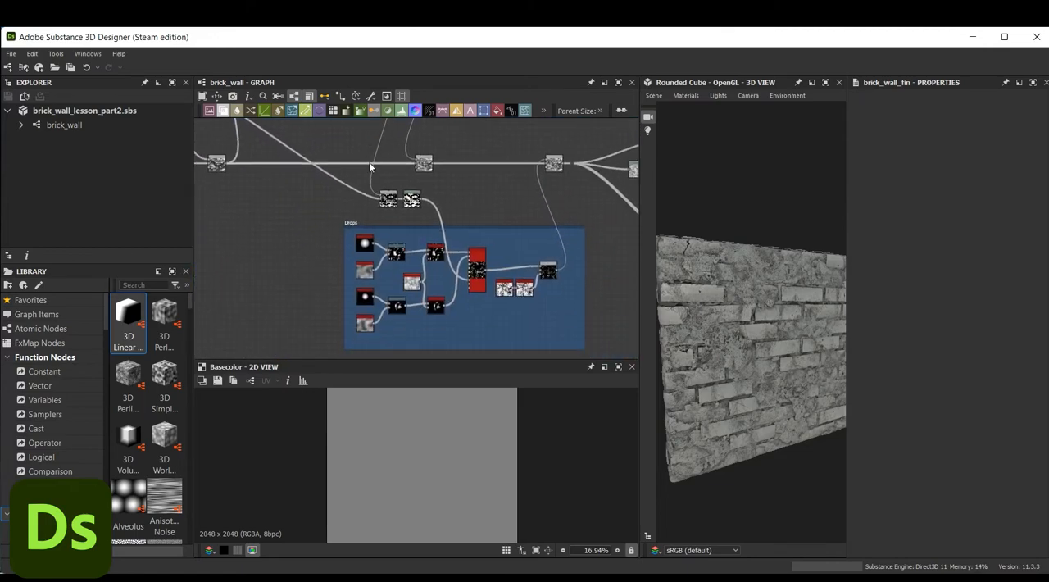
scroll(485, 252, "up", 2)
scroll(492, 246, "down", 1)
middle_click_drag(522, 190, 386, 228)
scroll(453, 195, "up", 1)
mouse_move(453, 195)
middle_mouse_down()
mouse_move(432, 208)
mouse_move(434, 195)
middle_mouse_up()
Move the group of output nodes farther away from the last Blend to make room for more nodes
scroll(431, 209, "down", 4)
scroll(434, 156, "down", 1)
middle_click_drag(434, 136, 427, 168)
left_click_drag(423, 157, 543, 255)
left_click_drag(563, 153, 458, 296)
left_click_drag(506, 201, 639, 181)
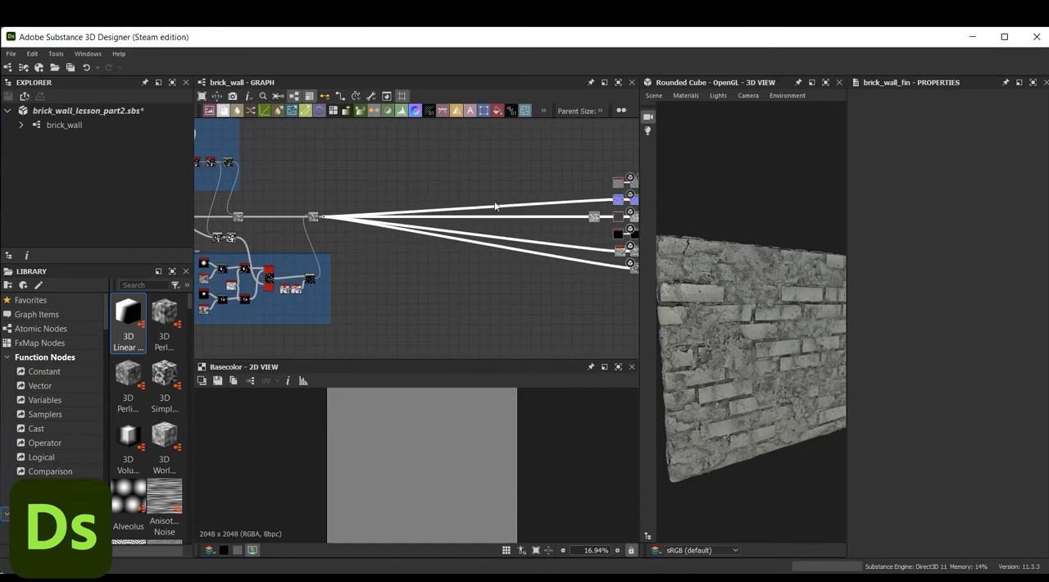
Insert Dot nodes on the final height connection so a single link runs from the last Blend towards the outputs
left_click(336, 235)
key("space")
left_click(320, 222)
scroll(320, 222, "up", 2)
left_click_drag(320, 208, 599, 228)
middle_click_drag(599, 227, 505, 244)
left_click_drag(505, 244, 551, 233)
left_click(423, 264)
middle_click_drag(372, 281, 405, 281)
mouse_move(349, 248)
middle_mouse_down()
mouse_move(386, 260)
mouse_move(348, 263)
middle_mouse_up()
double_click(318, 242)
scroll(354, 245, "up", 3)
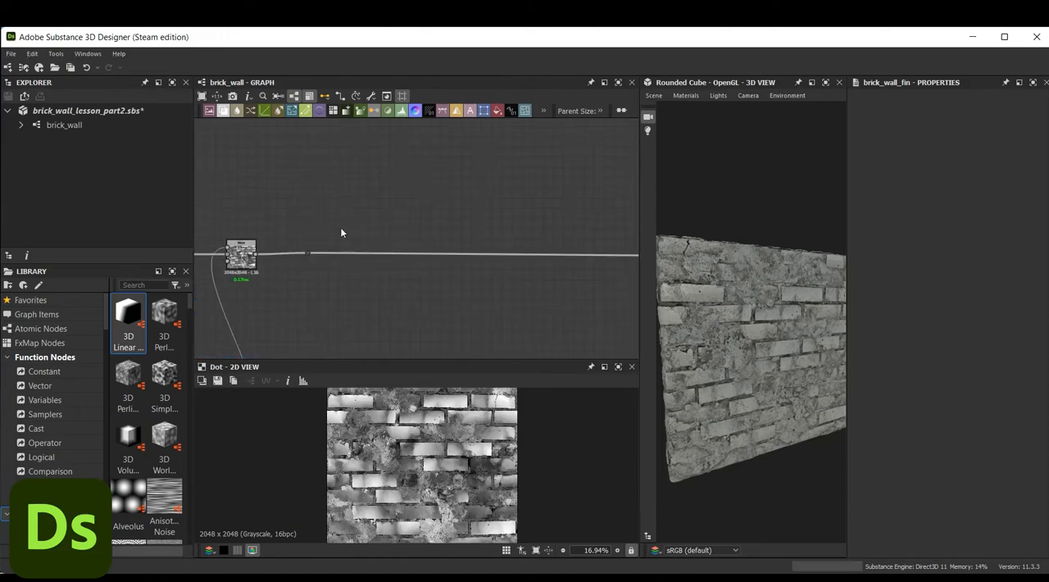
Add a Normal node above the main link and connect the Dot after the last Blend to its input
key("space")
type("T")
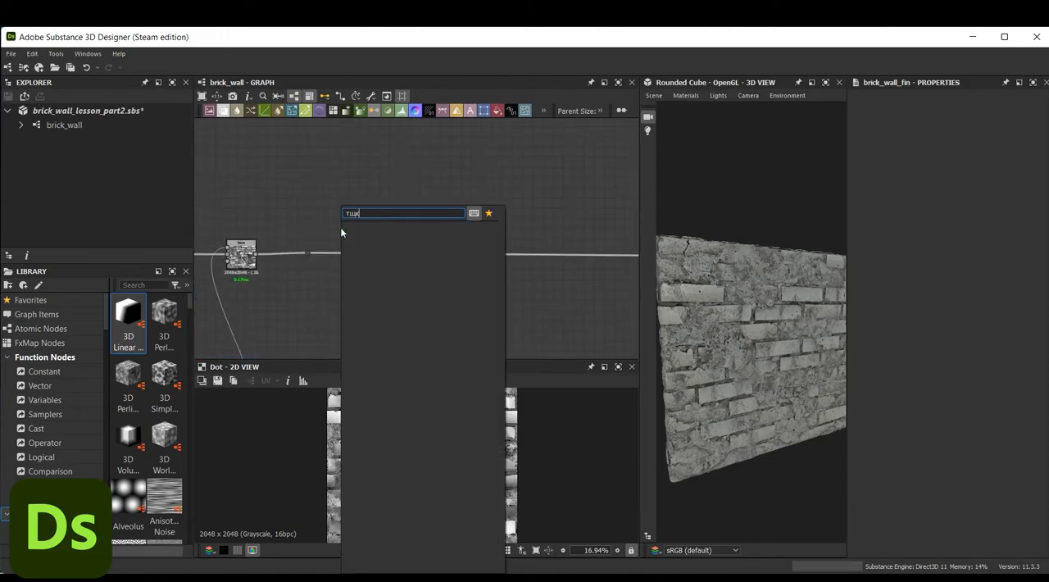
key("BackSpace")
key("BackSpace")
key("BackSpace")
type("nor")
left_click(341, 232)
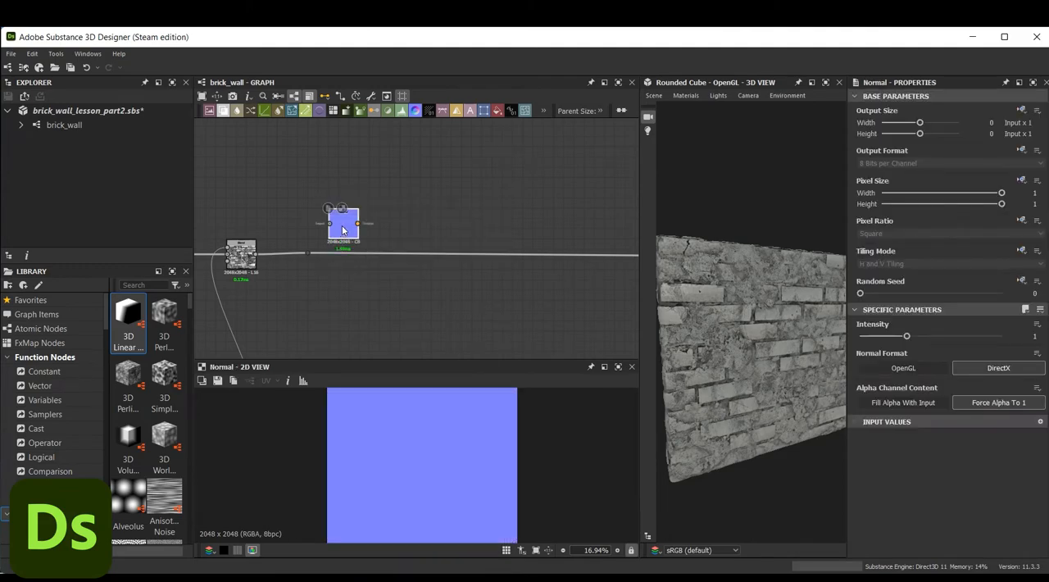
scroll(341, 231, "up", 4)
left_click_drag(313, 215, 326, 210)
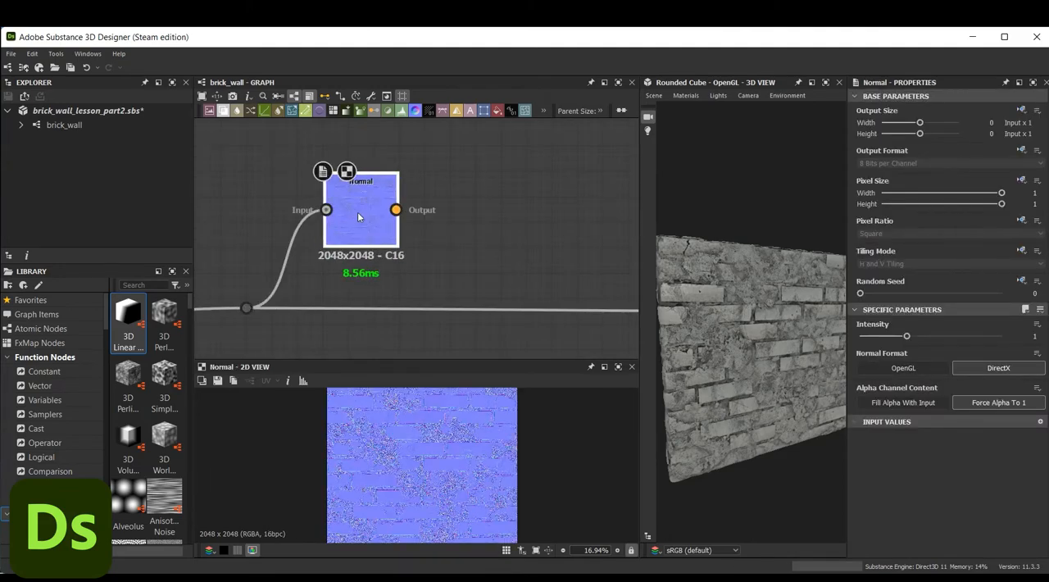
Add a Curvature Sobel node after the Normal node and feed it the normal output
key("space")
type("sob")
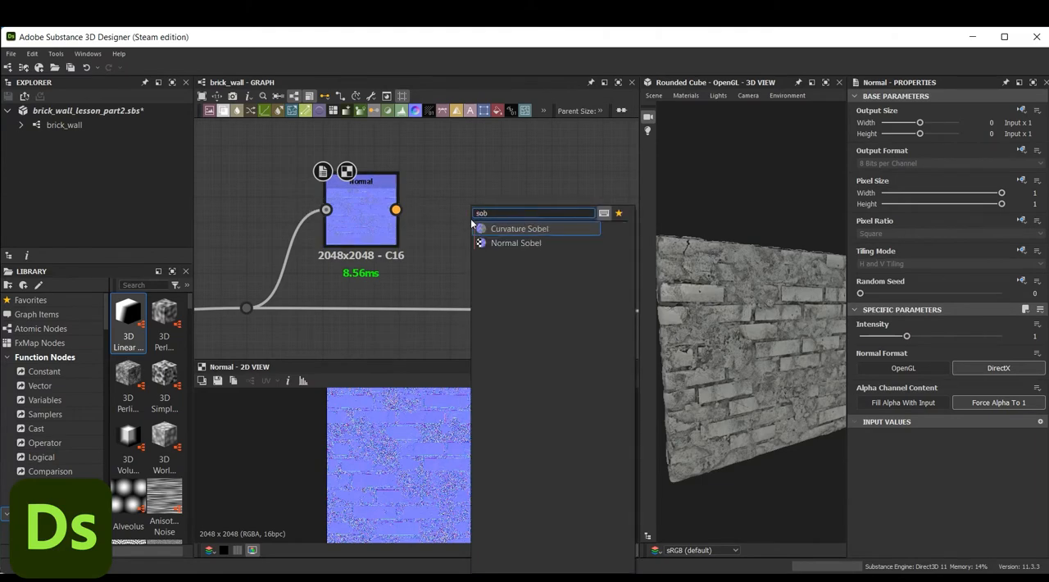
left_click(501, 228)
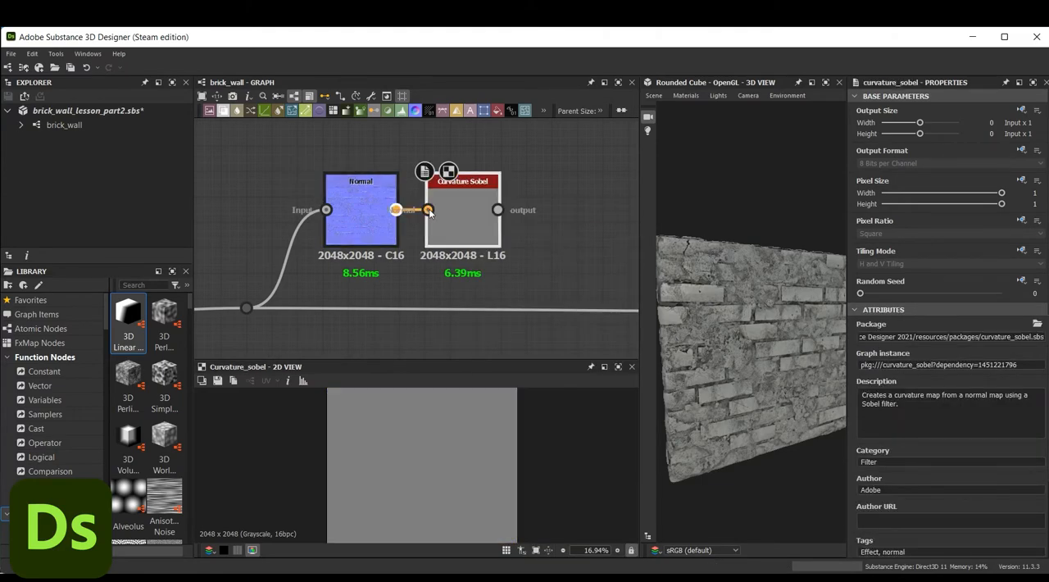
scroll(916, 404, "down", 2)
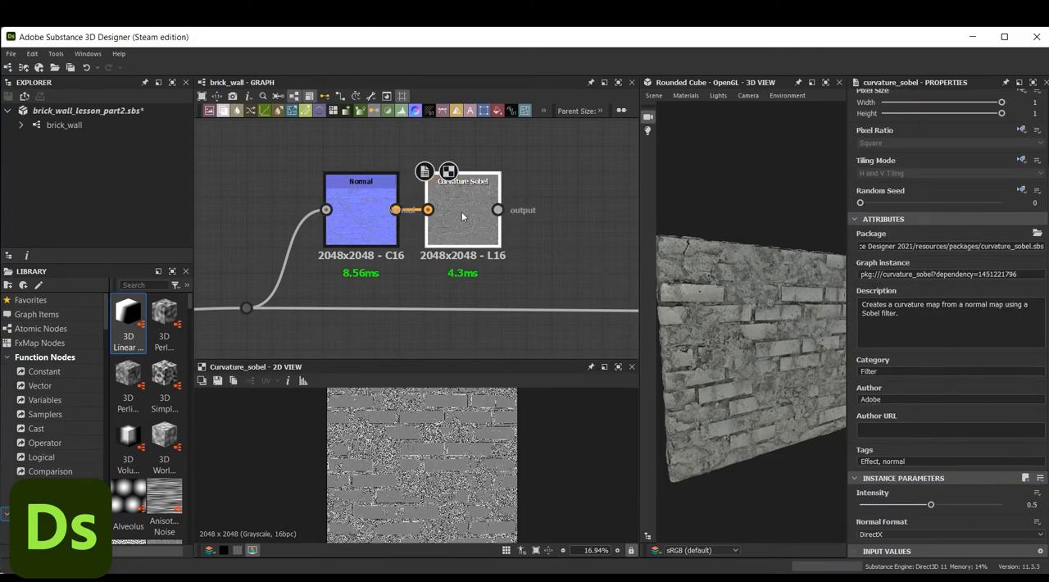
Insert a Blend node on the main height link and connect the Curvature Sobel output to its foreground
middle_click_drag(558, 209, 477, 182)
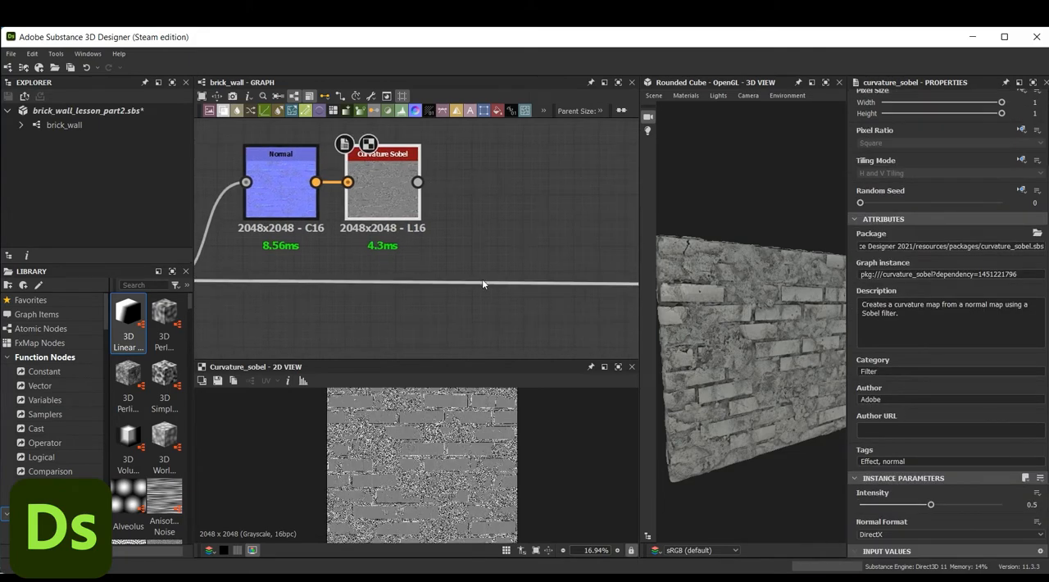
key("space")
type("ble")
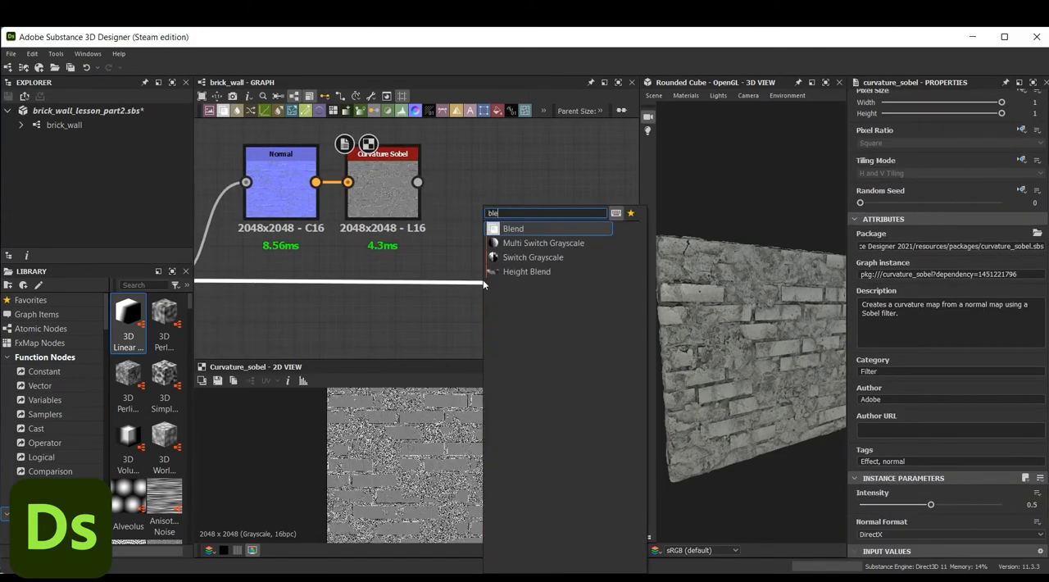
left_click(538, 233)
middle_click_drag(541, 236, 291, 215)
scroll(291, 215, "down", 2)
left_click_drag(571, 256, 271, 244)
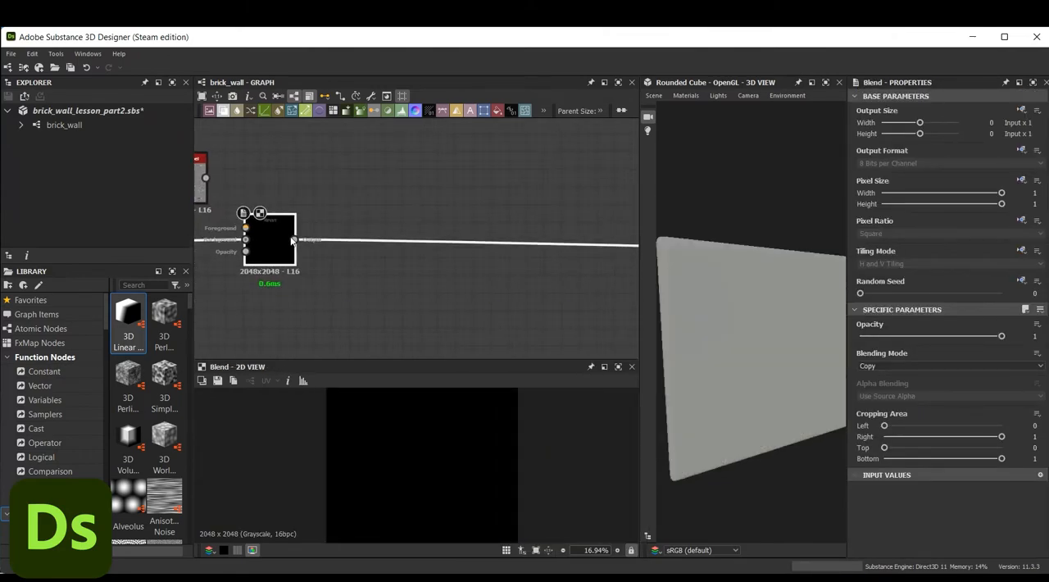
middle_click_drag(368, 206, 503, 213)
scroll(316, 266, "down", 2)
middle_click_drag(316, 266, 391, 255)
left_click_drag(449, 237, 449, 243)
left_click_drag(404, 199, 432, 237)
Set the curvature Blend to Soft Light mode with an opacity of 0.4
scroll(733, 344, "up", 5)
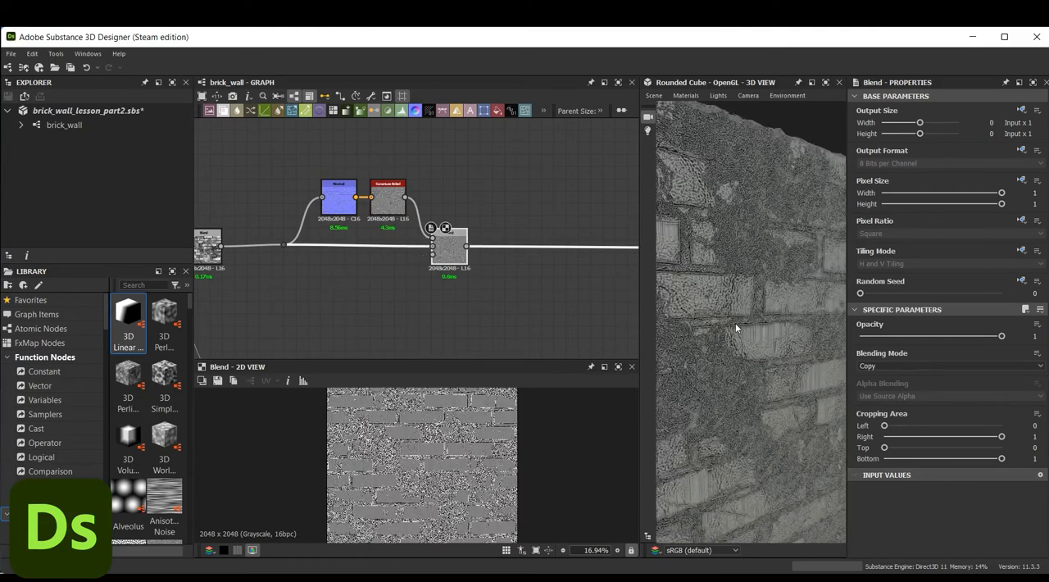
left_click_drag(735, 328, 741, 326)
left_click(879, 364)
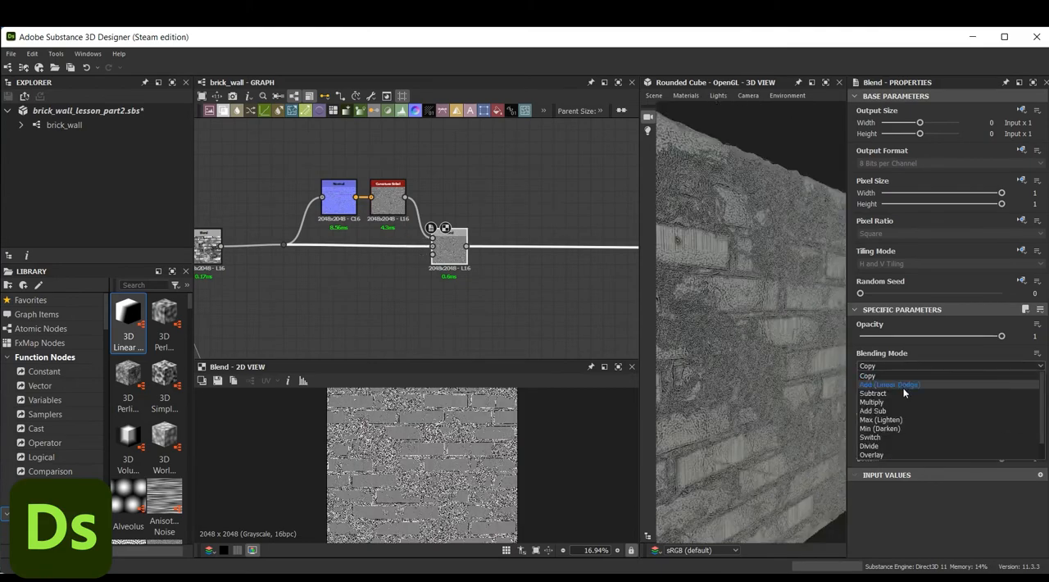
left_click(903, 439)
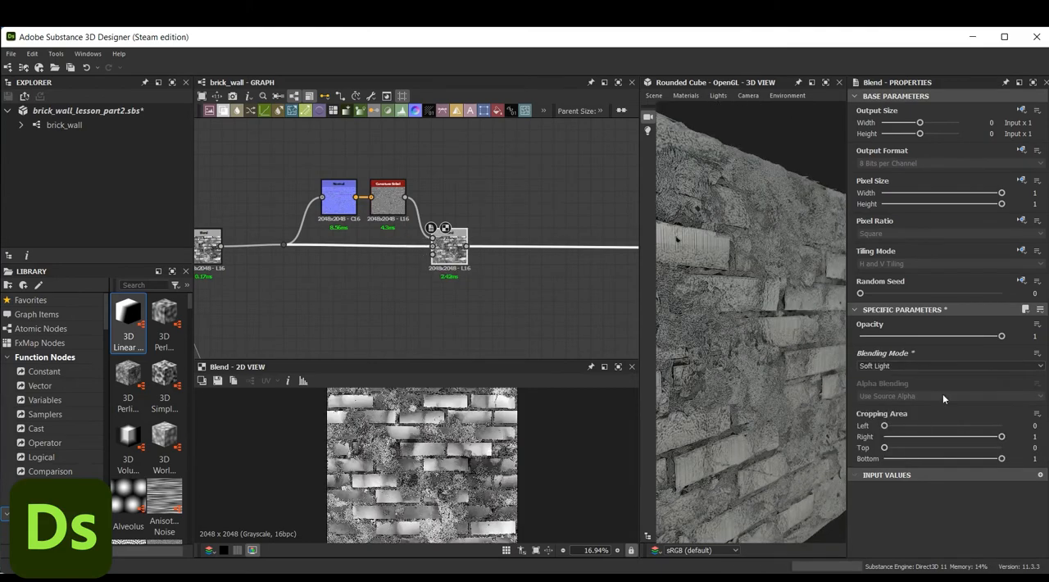
left_click_drag(1001, 336, 917, 351)
left_click_drag(752, 323, 725, 310)
Add a Blue Noise Fast node and a Clouds 3 node above the main link, past the curvature Blend
middle_click_drag(478, 253, 415, 273)
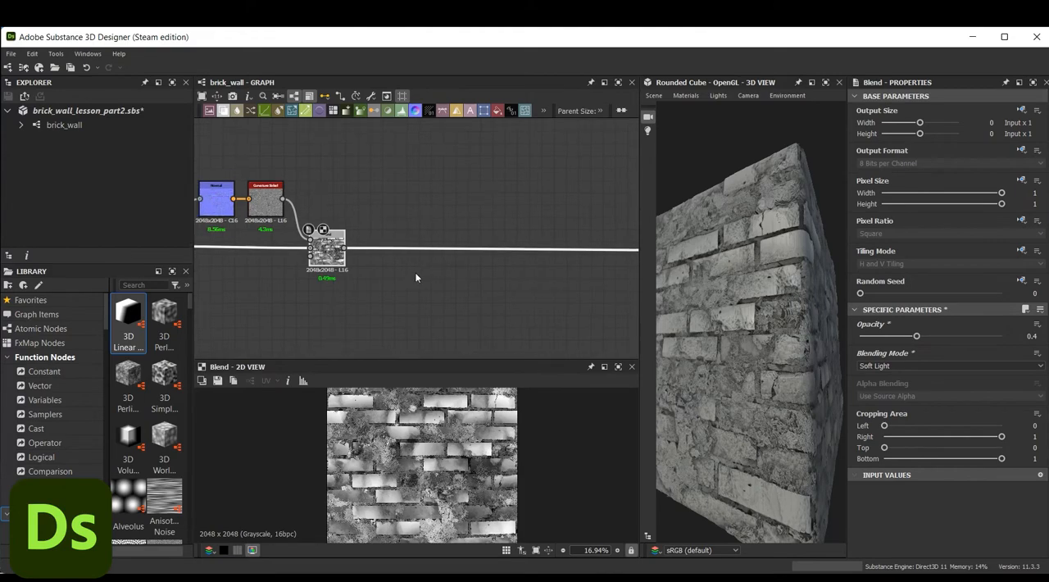
key("space")
type("bl")
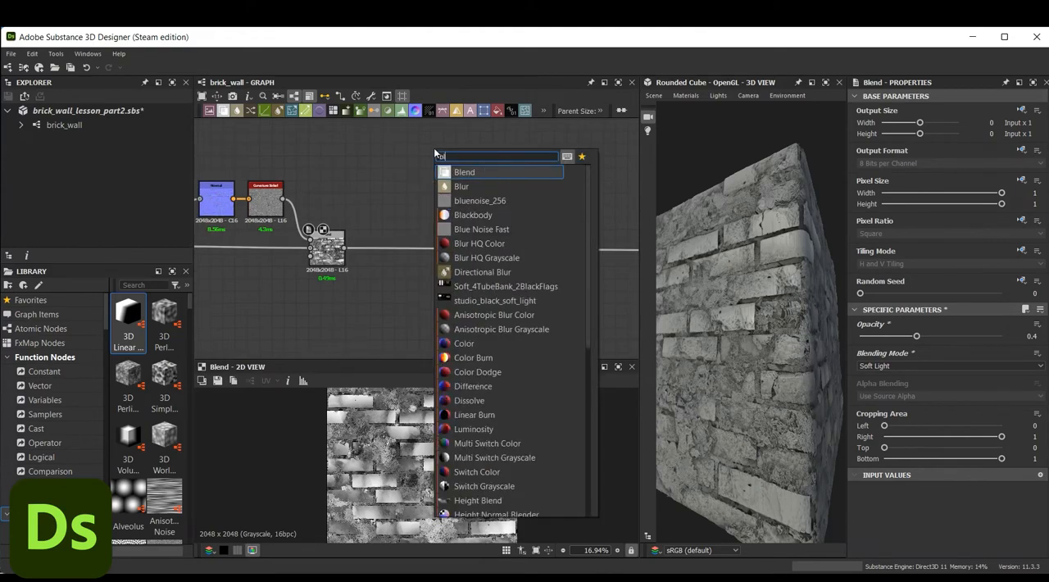
type("ue")
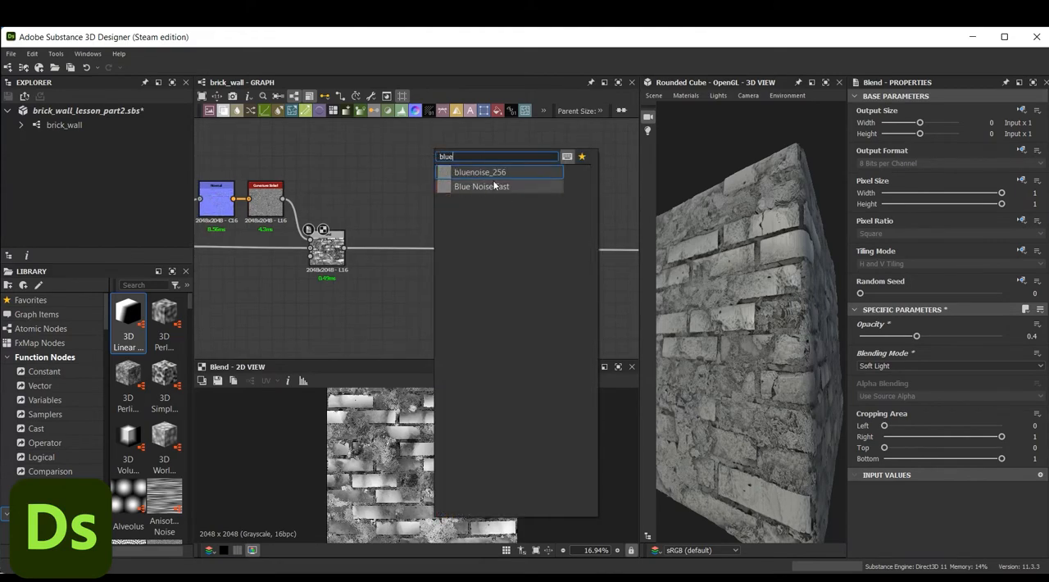
left_click(488, 186)
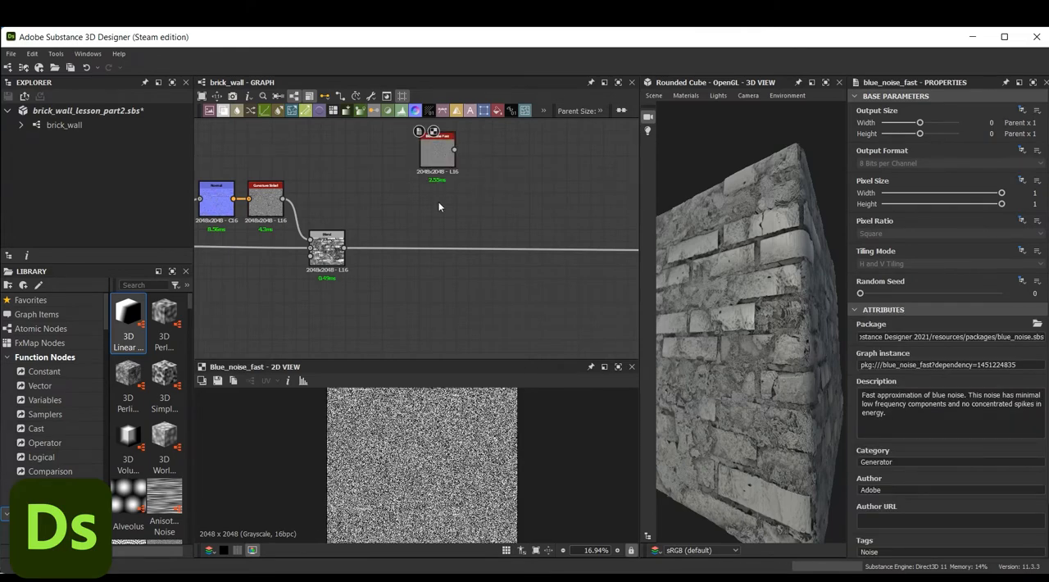
key("space")
type("clouds")
left_click(443, 254)
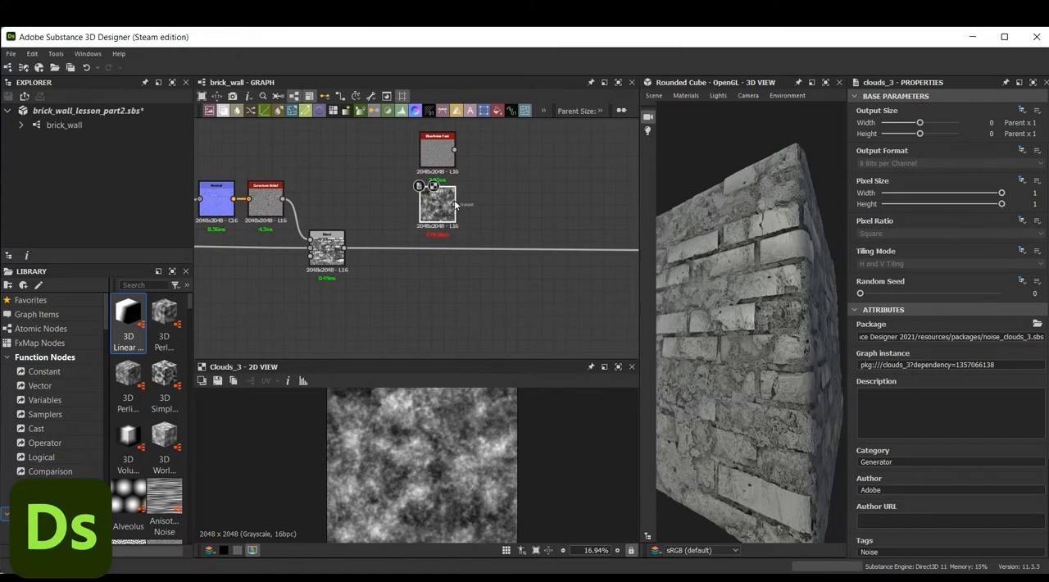
Add a Warp node and connect Blue Noise Fast to its main input and Clouds 3 to its second input
key("space")
type("war")
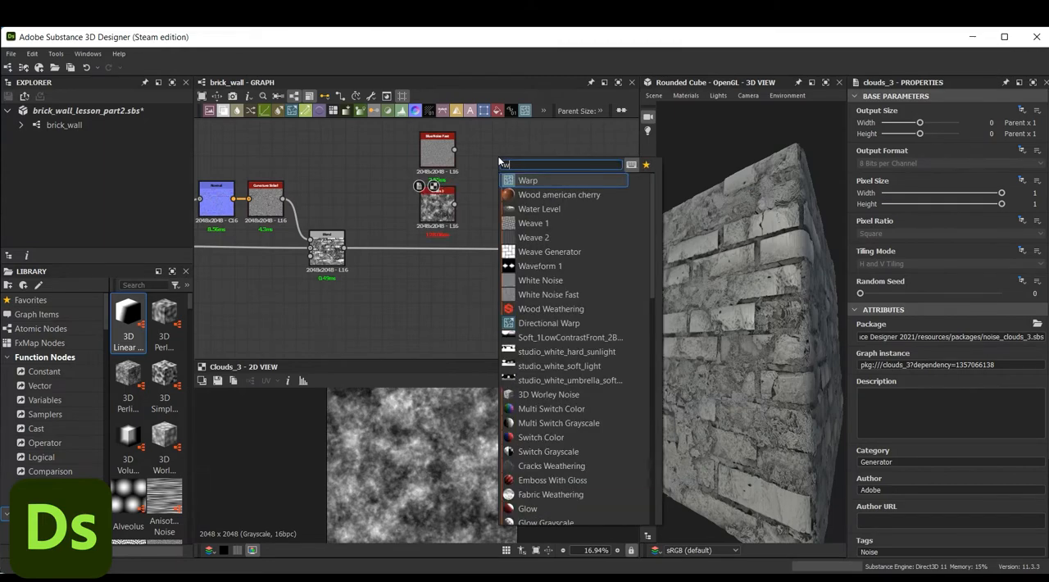
left_click(542, 179)
scroll(492, 147, "up", 3)
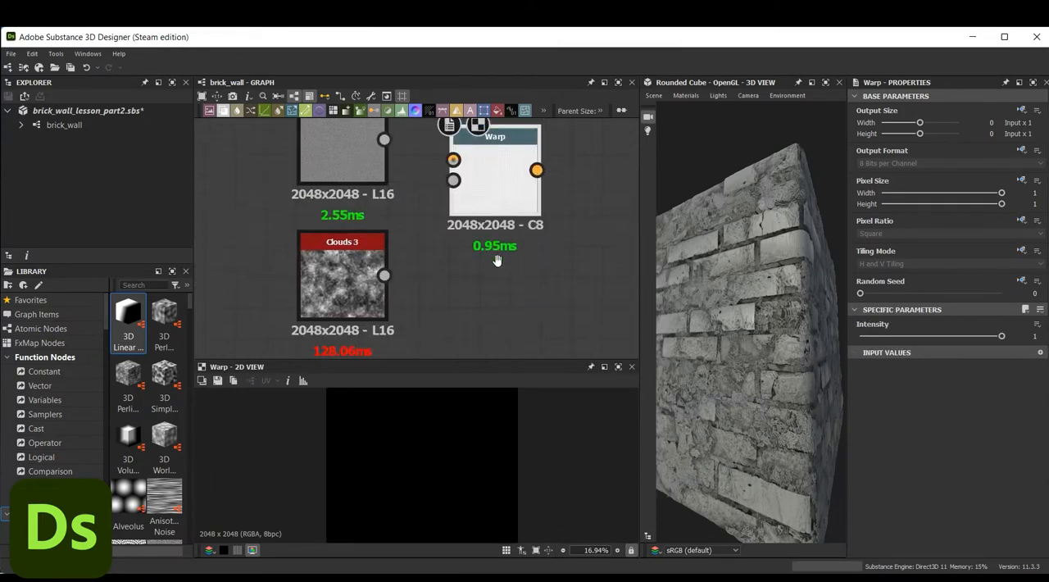
left_click_drag(384, 167, 453, 187)
left_click_drag(384, 301, 453, 208)
Set the Warp node's intensity to 0.67 and check the distorted noise up close
left_click_drag(1001, 336, 955, 336)
scroll(491, 408, "up", 3)
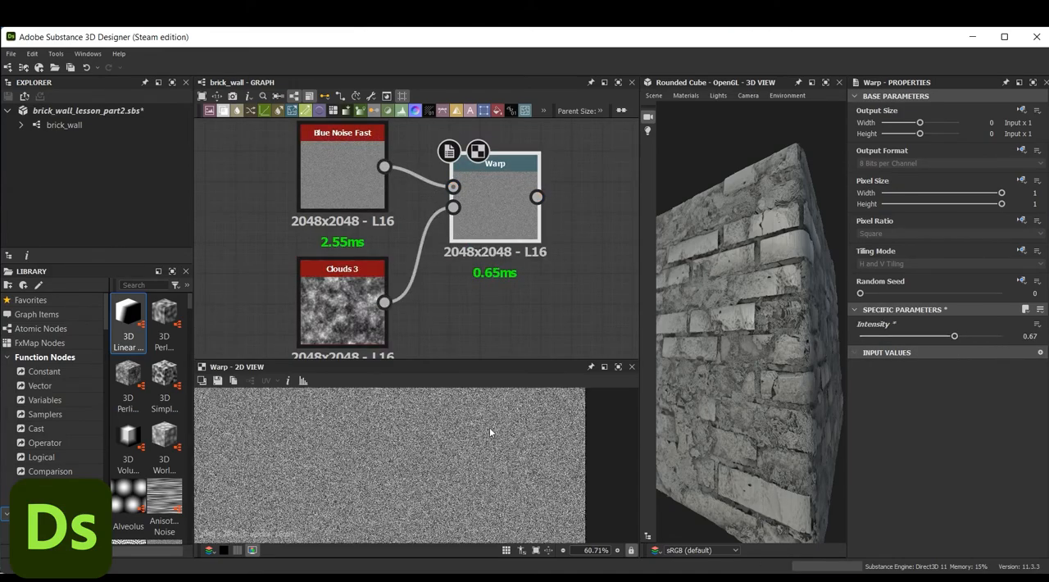
scroll(502, 265, "down", 2)
Insert another Blend node on the main link and connect the Warp output to its foreground
middle_click_drag(531, 263, 488, 212)
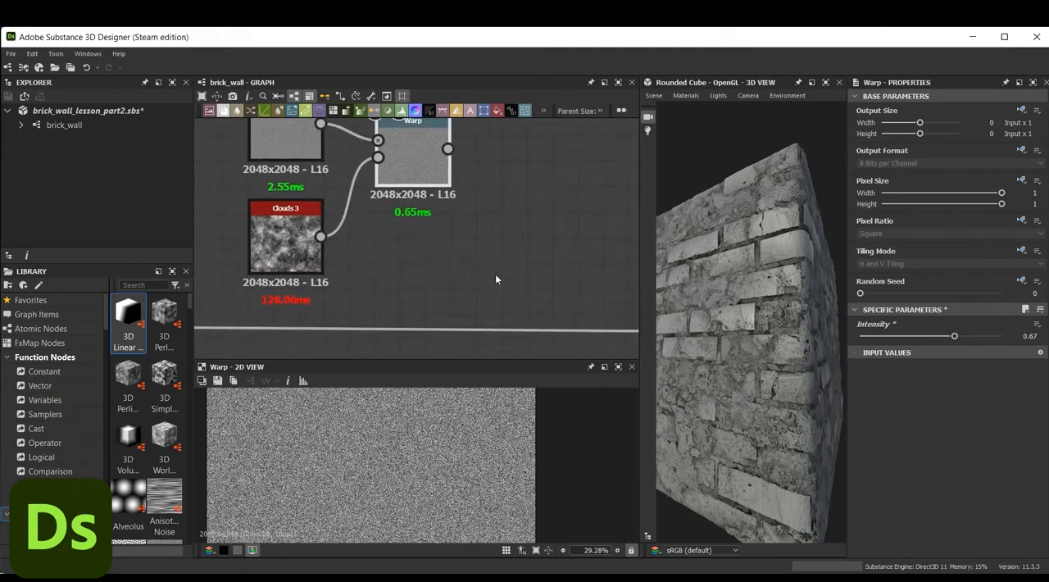
key("space")
type("blend")
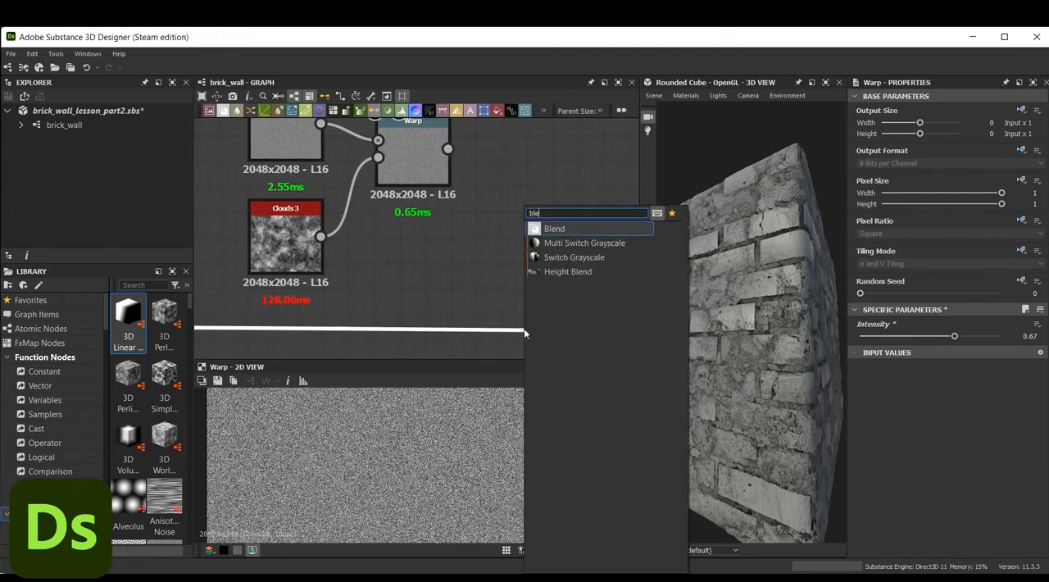
left_click(574, 229)
left_click_drag(552, 325, 551, 325)
left_click(533, 255)
middle_click_drag(533, 255, 373, 206)
left_click_drag(513, 290, 416, 284)
middle_click_drag(418, 195, 470, 225)
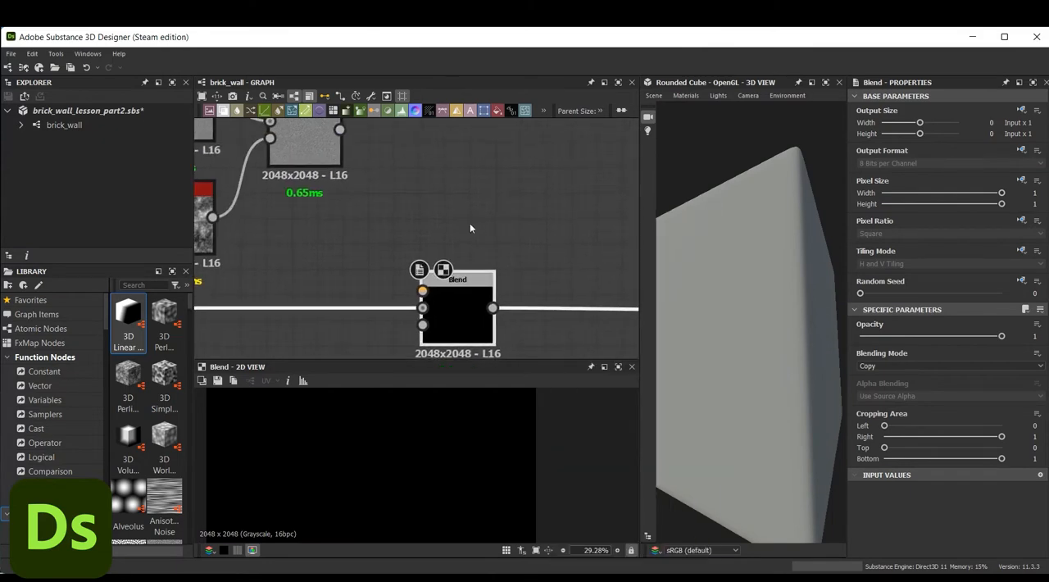
scroll(469, 228, "down", 2)
left_click_drag(379, 158, 436, 270)
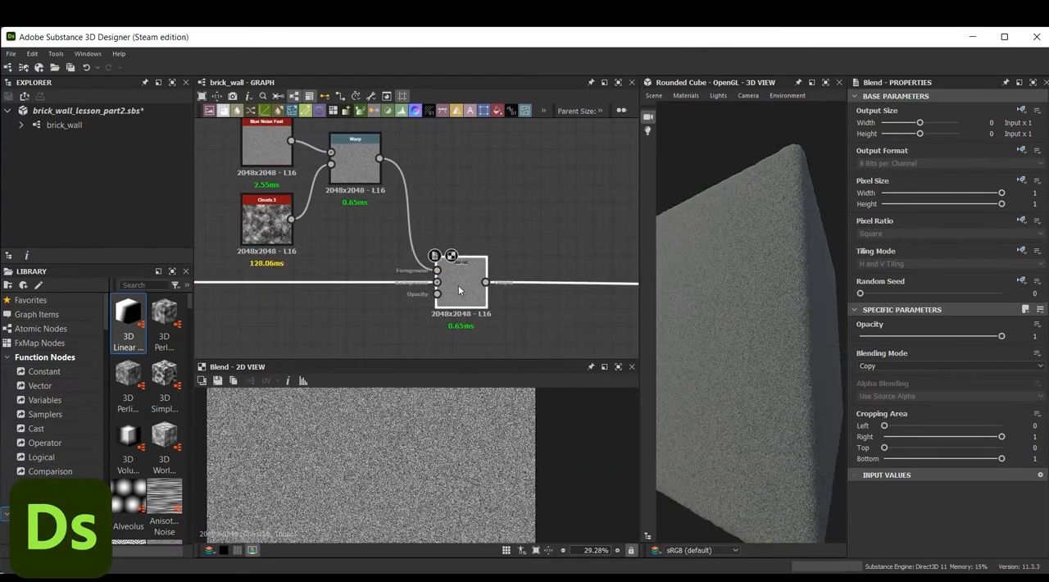
Set the noise Blend to Multiply mode with an opacity of 0.2
left_click(880, 365)
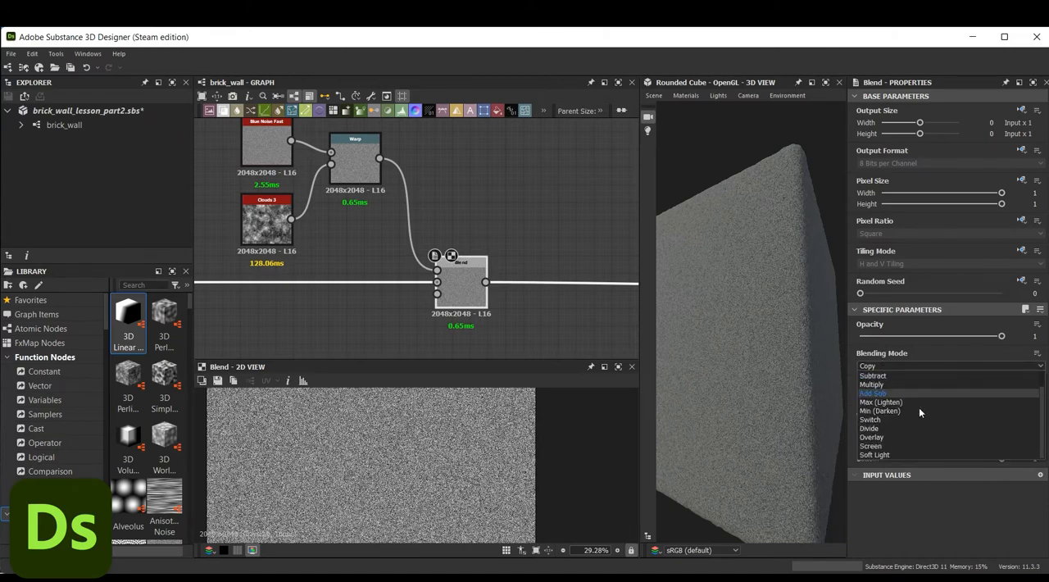
scroll(919, 407, "up", 1)
left_click(913, 402)
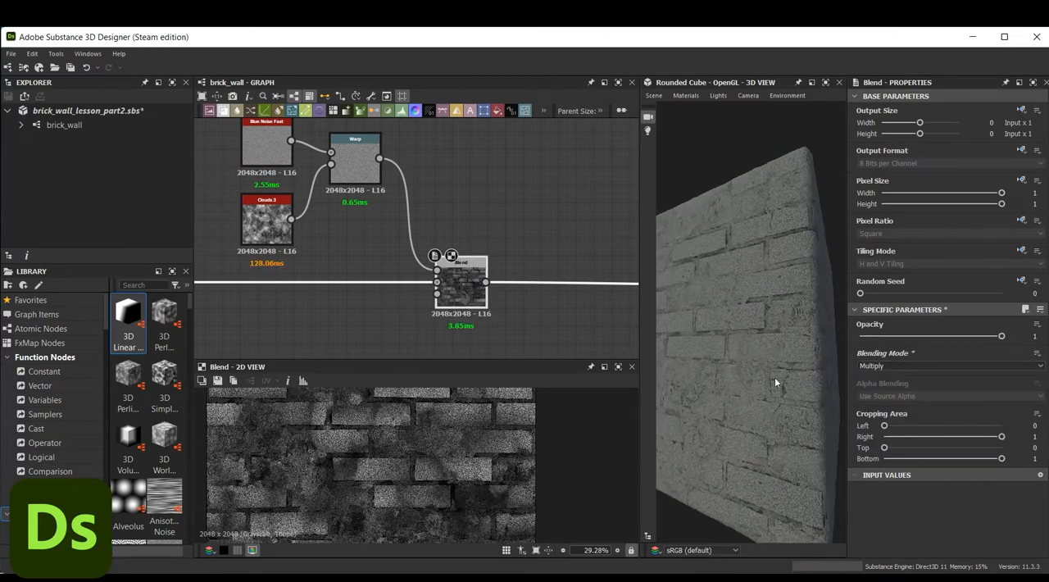
scroll(414, 389, "down", 3)
left_click_drag(1000, 336, 899, 336)
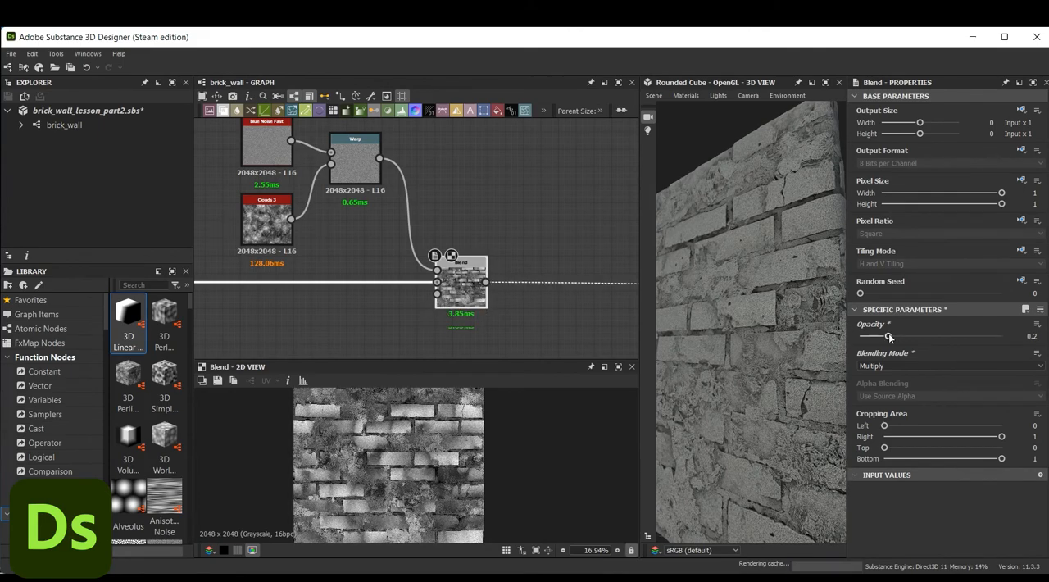
left_click_drag(741, 288, 728, 297)
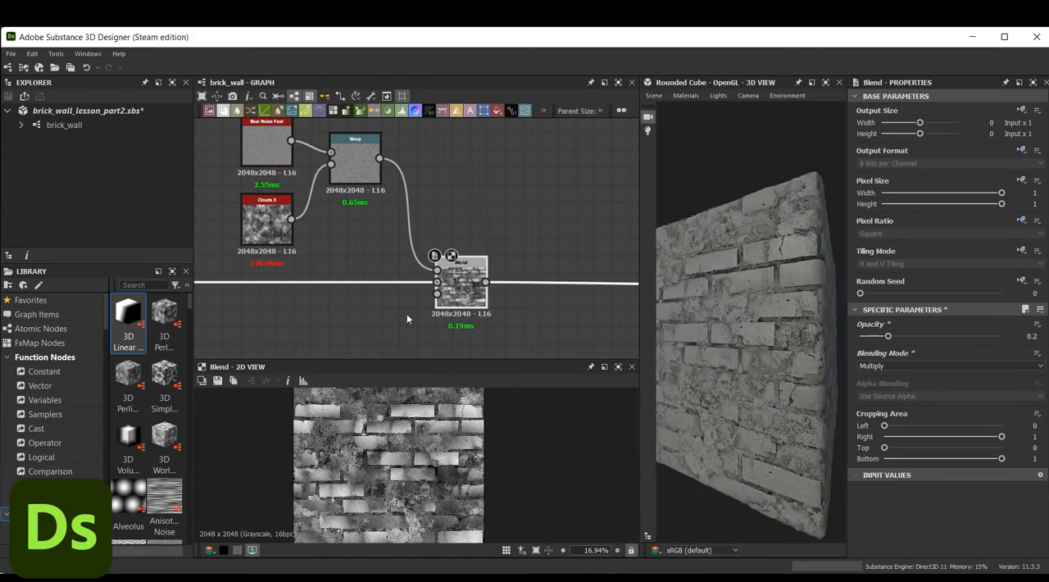
Add a Perlin Noise node with a scale of 7 and connect it to the noise Blend's opacity input
middle_click_drag(338, 349, 403, 281)
left_click(404, 282)
key("space")
type("perli")
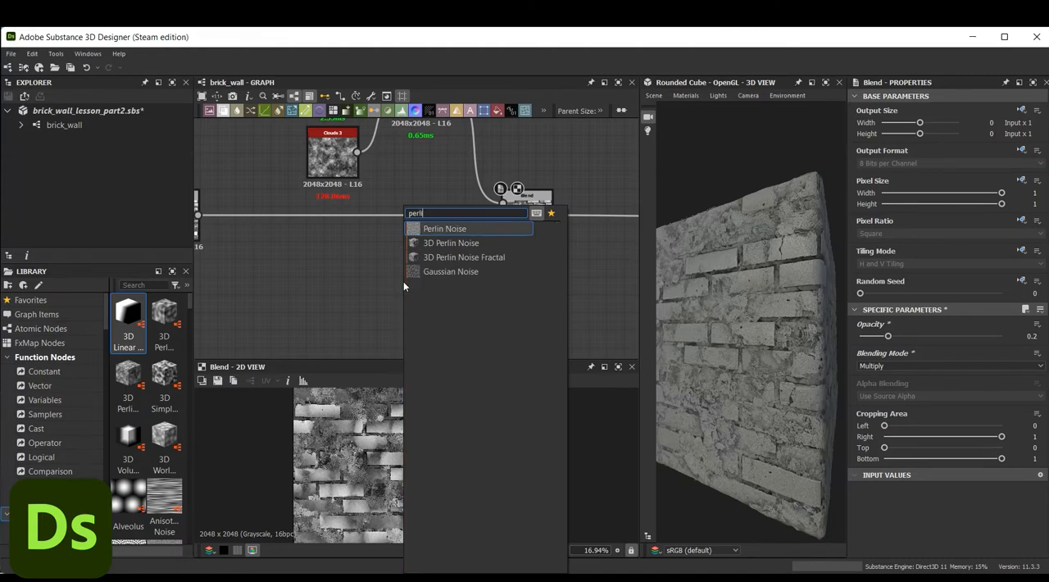
key("Return")
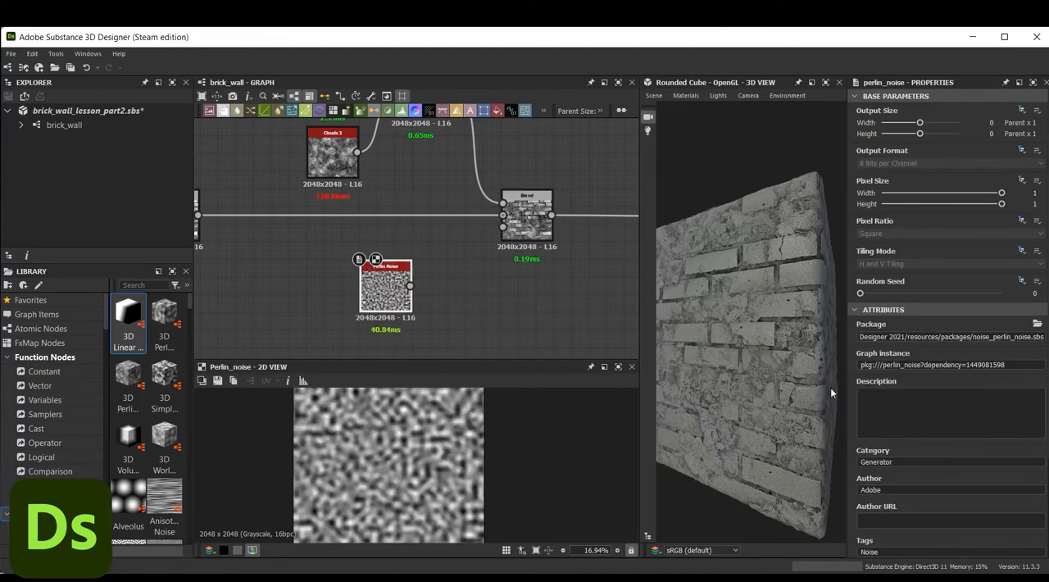
scroll(853, 492, "down", 3)
left_click_drag(914, 497, 873, 498)
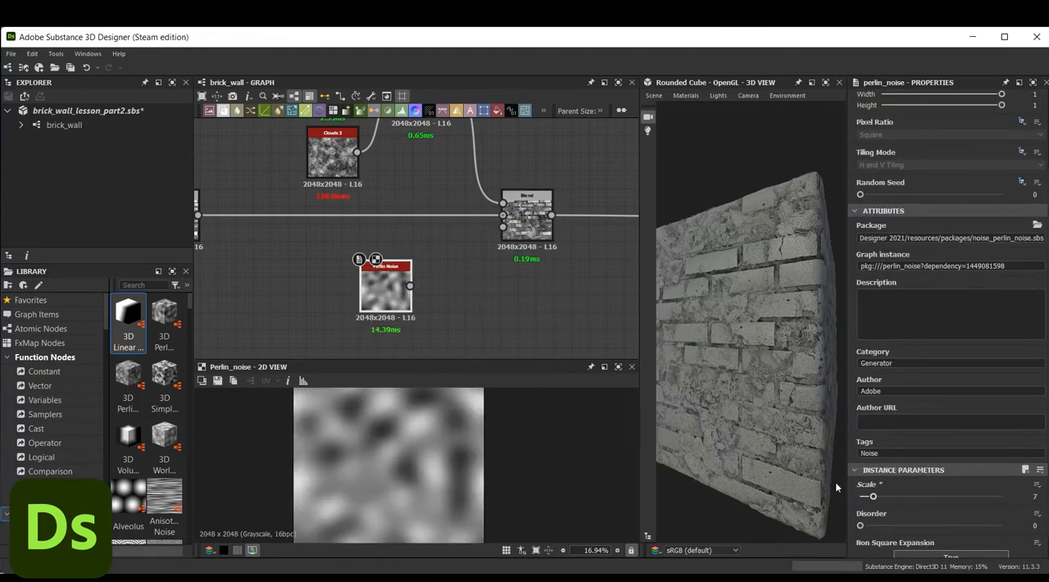
left_click_drag(738, 242, 764, 256)
scroll(586, 256, "down", 2)
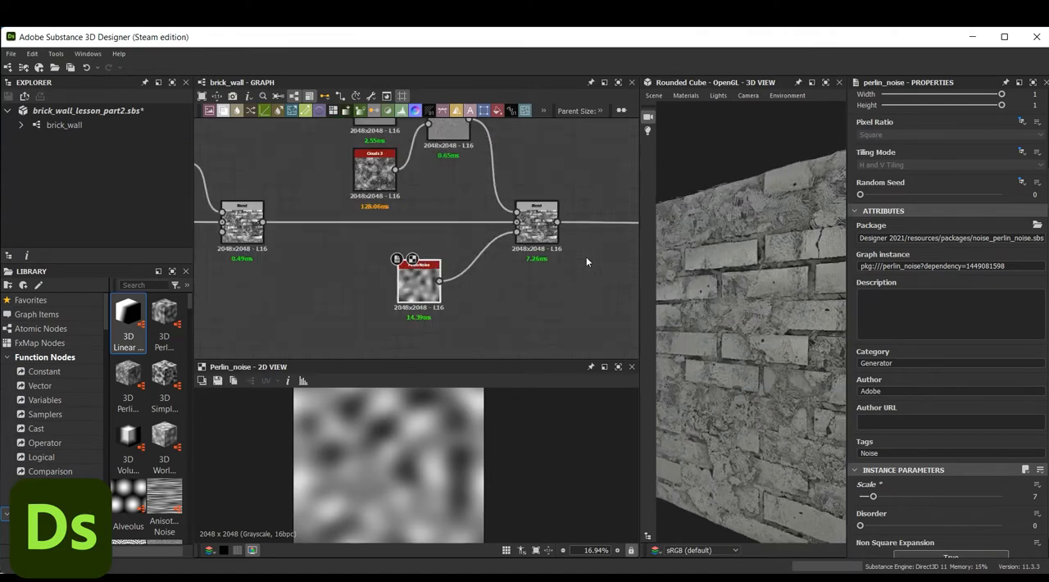
Group the noise generator nodes and their Warp node in a frame titled "Noise"
middle_click_drag(532, 269, 549, 331)
left_click_drag(386, 164, 503, 190)
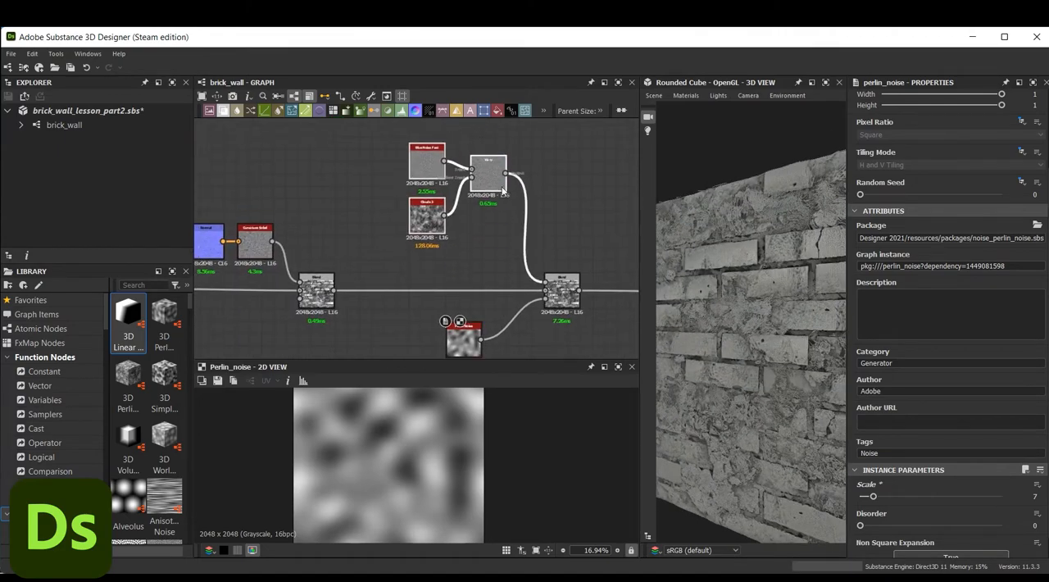
right_click(471, 176)
left_click(564, 239)
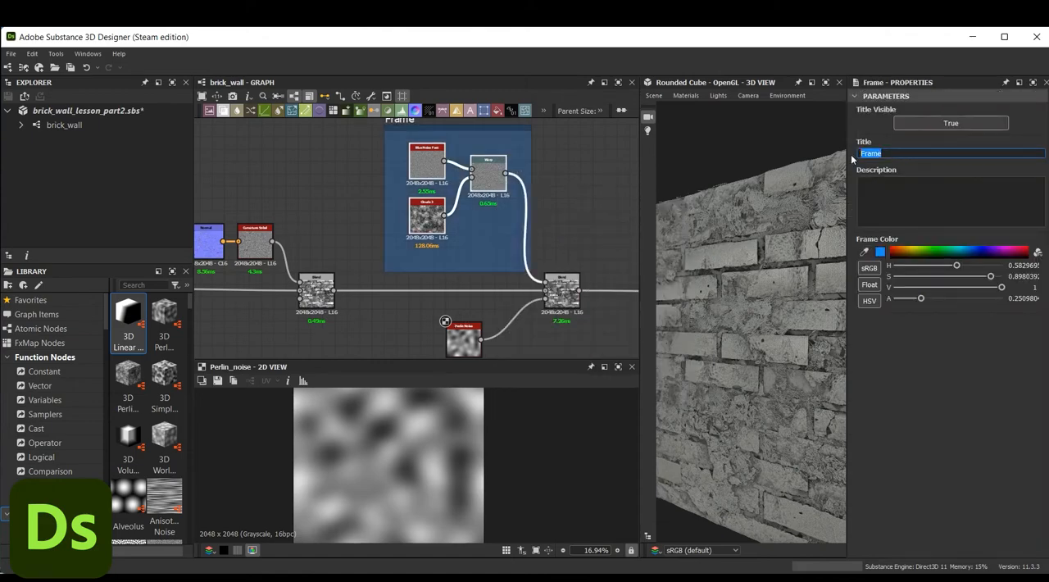
type("Noise")
key("Return")
scroll(596, 202, "down", 1)
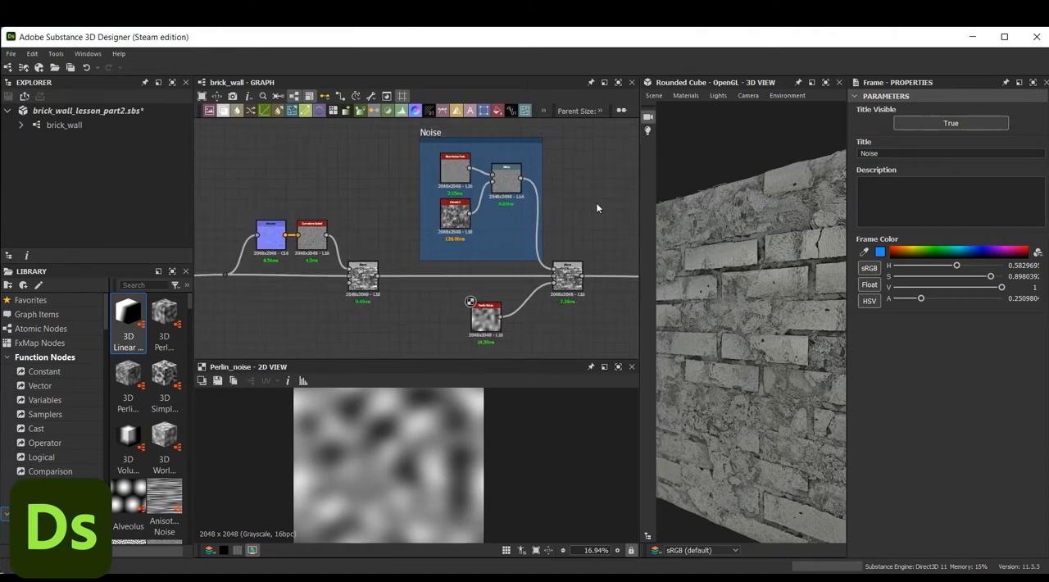
middle_click_drag(596, 203, 595, 214)
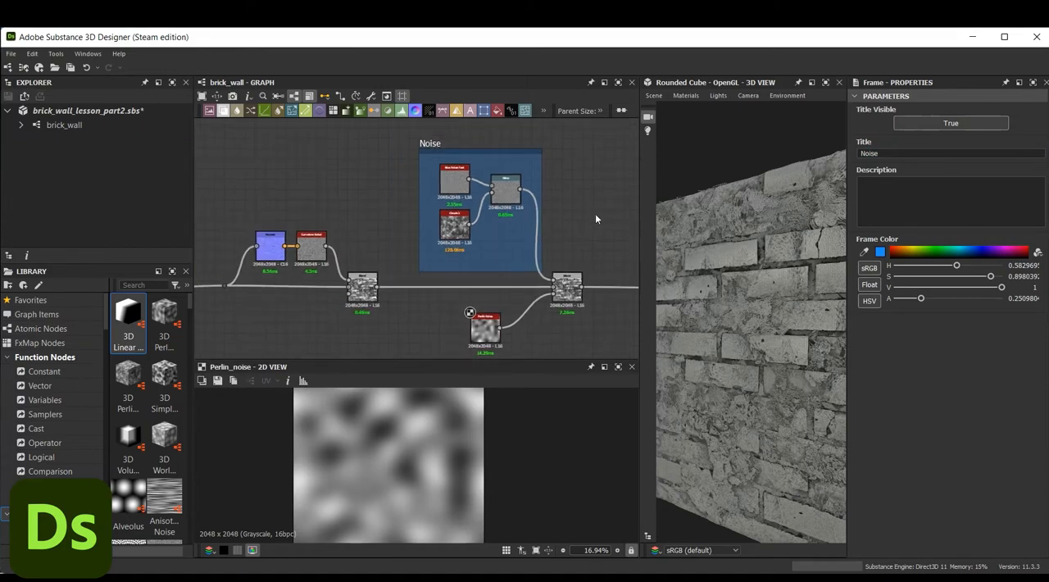
Add a Uniform Color node in the empty graph area above the height map chain
scroll(595, 215, "down", 3)
scroll(485, 234, "down", 2)
middle_click_drag(576, 182, 463, 272)
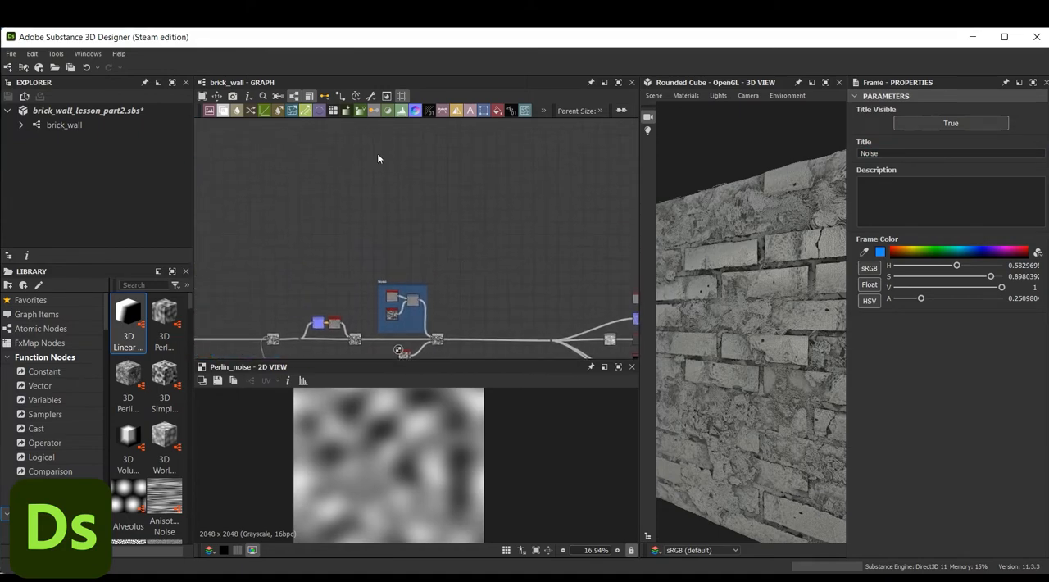
key("F12")
middle_click_drag(405, 161, 441, 183)
scroll(440, 185, "up", 2)
key("space")
type("un")
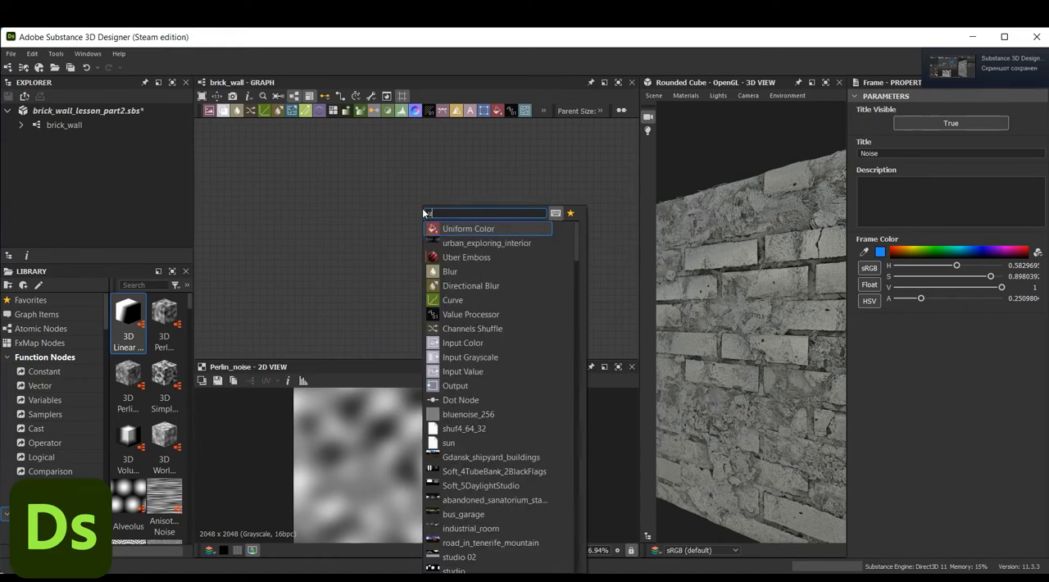
key("Return")
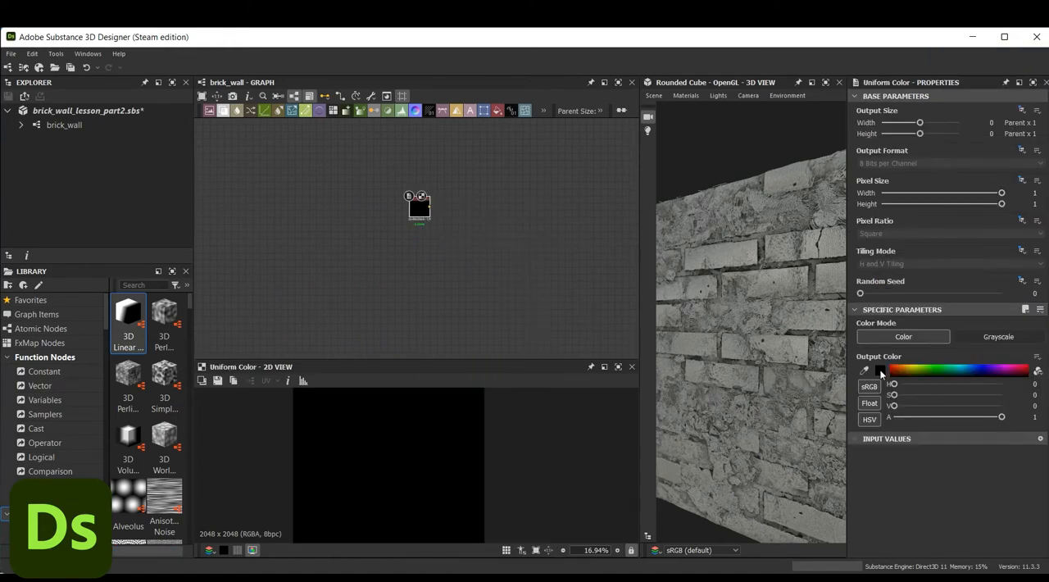
Set the Uniform Color node's output color to brick red-orange, #903a23
left_click(880, 369)
left_click(384, 429)
mouse_move(384, 428)
left_mouse_down()
mouse_move(386, 415)
mouse_move(365, 412)
left_mouse_up()
key("f")
left_click_drag(394, 471, 402, 469)
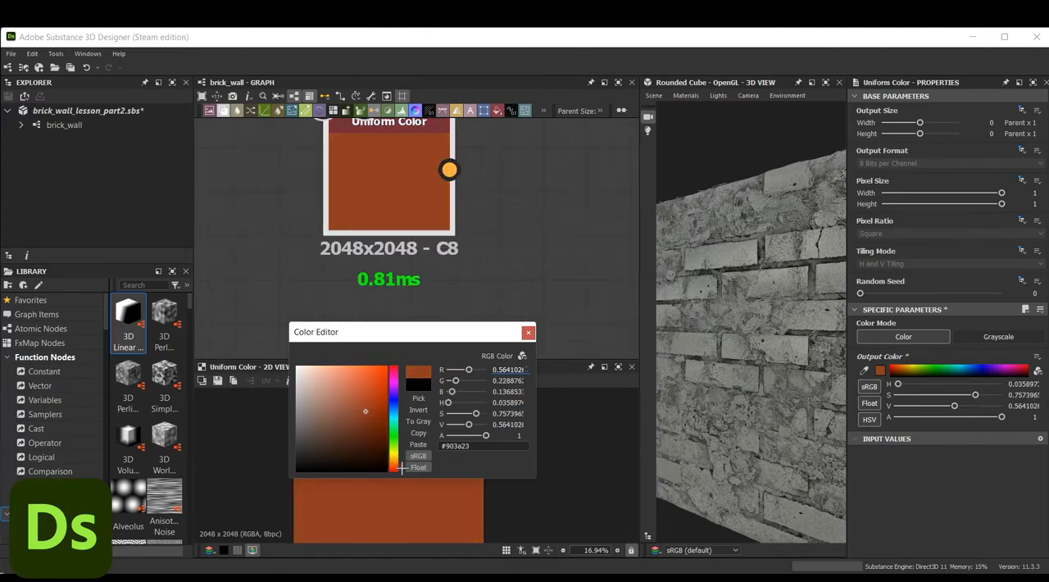
left_click(529, 333)
Add an HSL node below the Uniform Color node and connect the Uniform Color output to its input
scroll(484, 275, "down", 3)
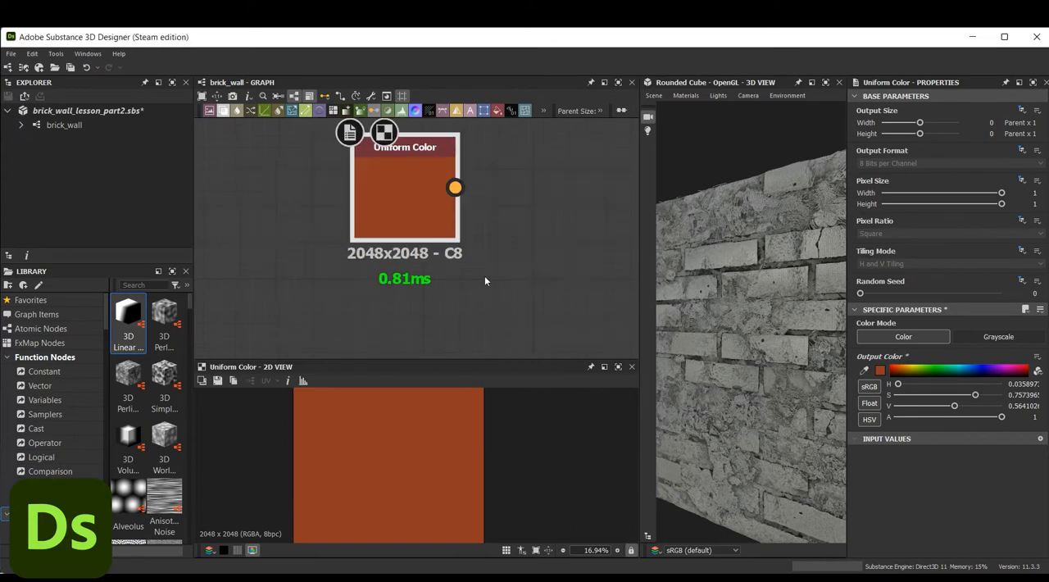
key("space")
type("hsl")
left_click(473, 229)
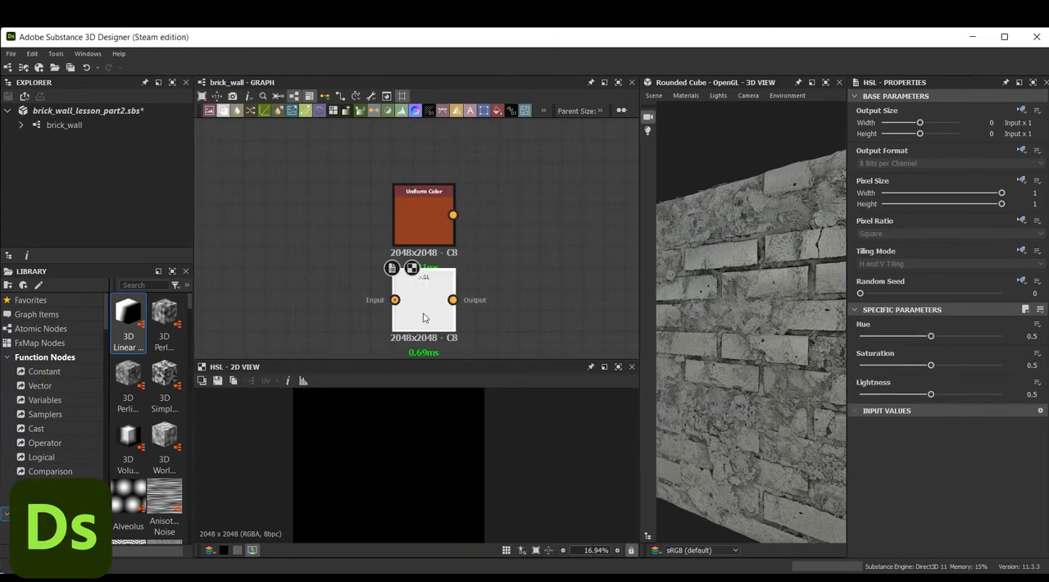
left_click_drag(420, 304, 496, 305)
left_click_drag(452, 216, 490, 303)
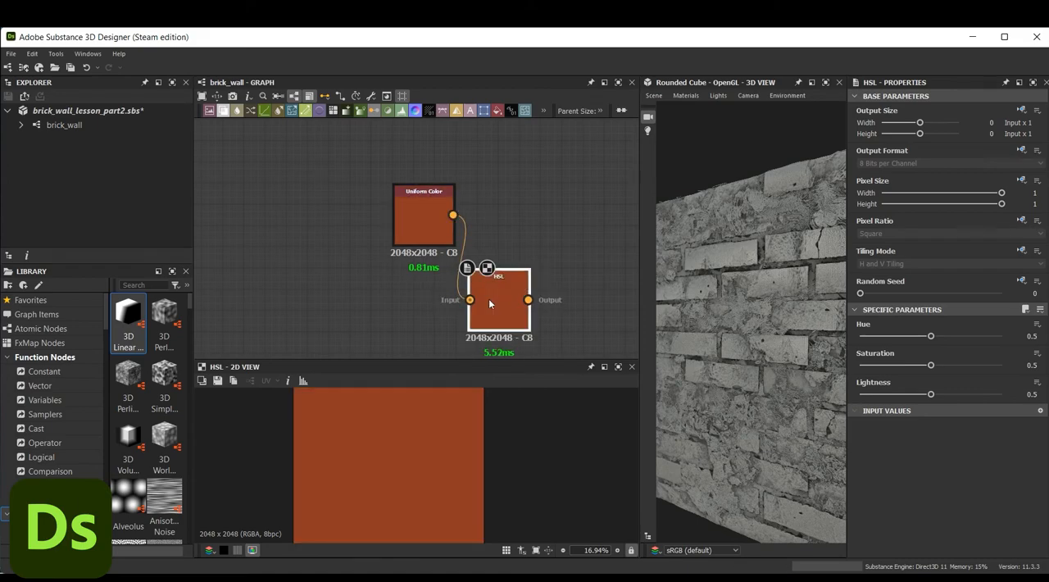
Set the HSL node's hue to 0.48, saturation to 0.44 and lightness to 0.47
double_click(1042, 339)
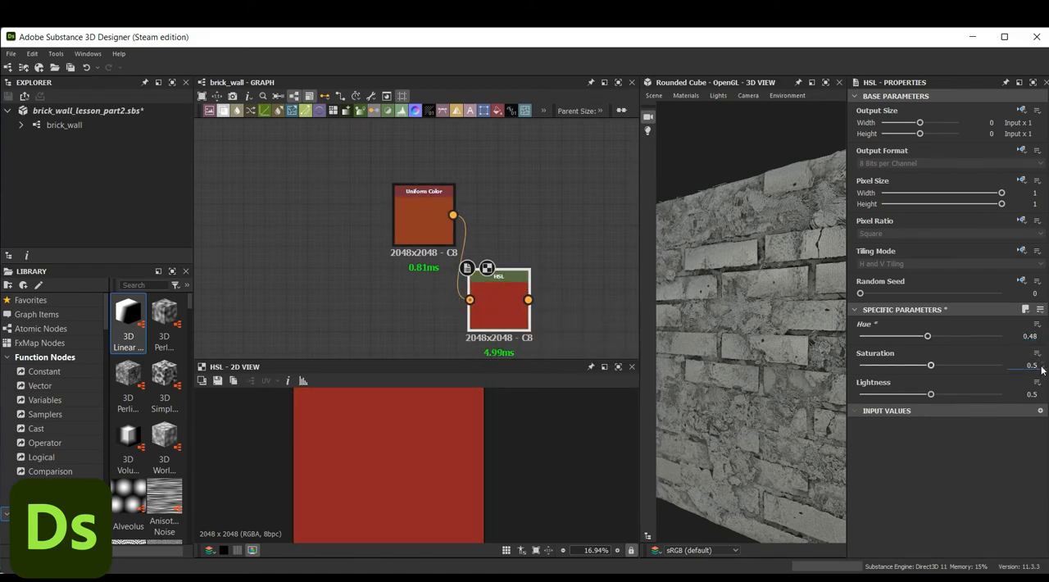
left_click(1042, 397)
left_click(1043, 397)
left_click(1042, 396)
scroll(454, 416, "up", 2)
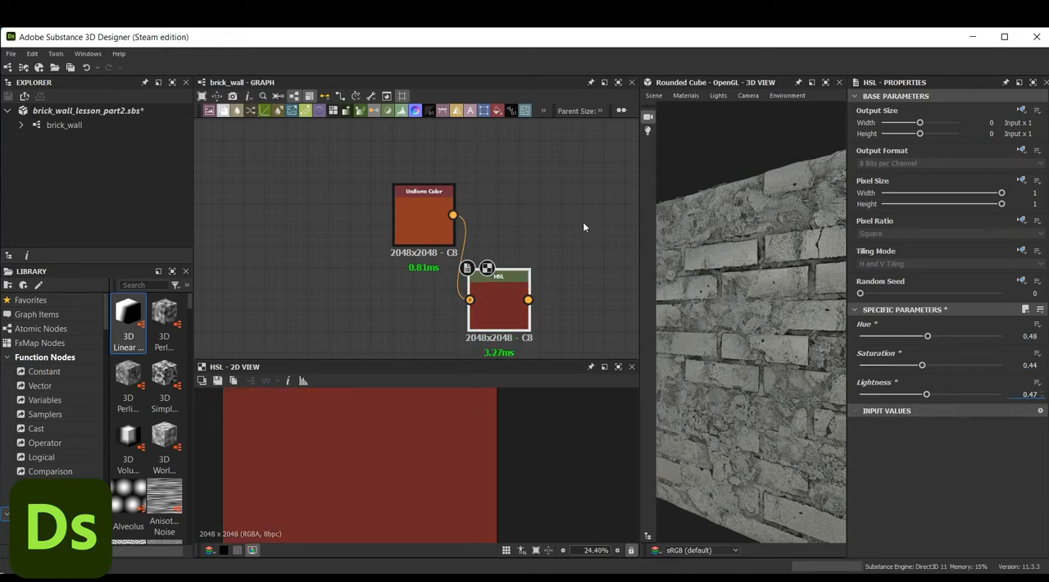
Add a Blend node with the Uniform Color as foreground and the HSL output as background
key("space")
type("b")
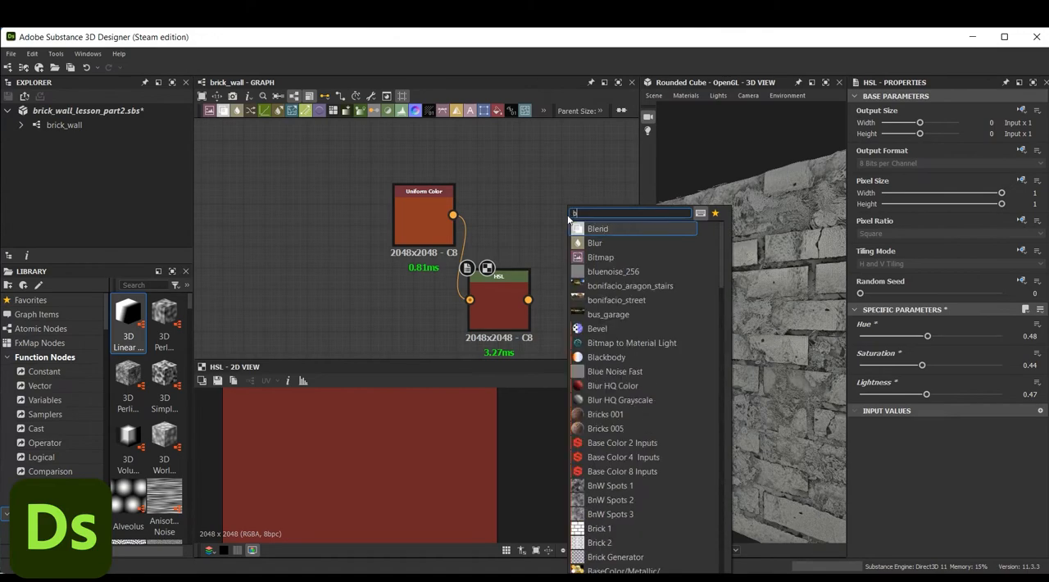
type("lend")
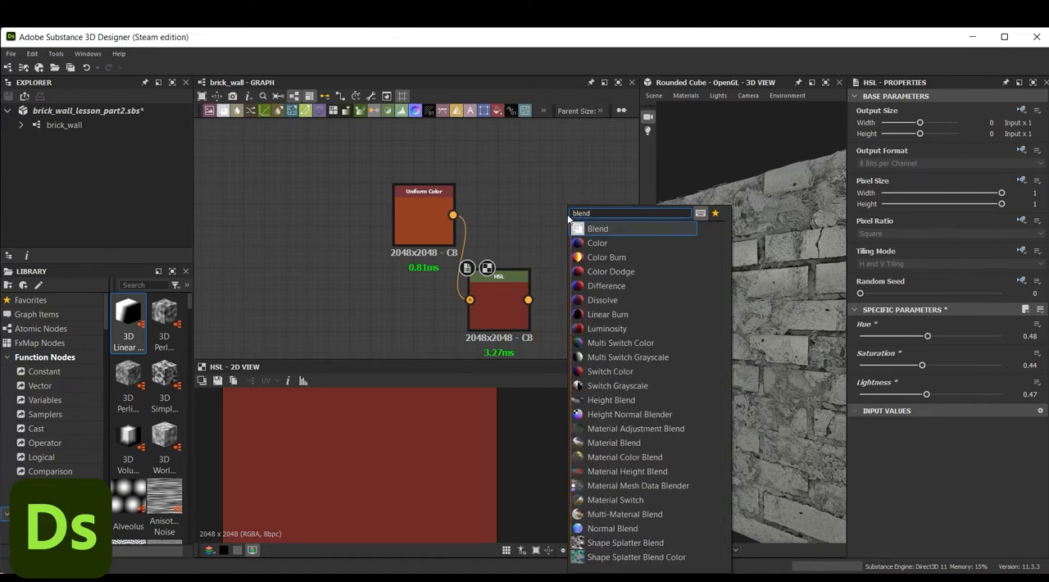
left_click(597, 229)
left_click_drag(453, 215, 565, 217)
left_click_drag(490, 318, 499, 287)
middle_click_drag(552, 308, 529, 251)
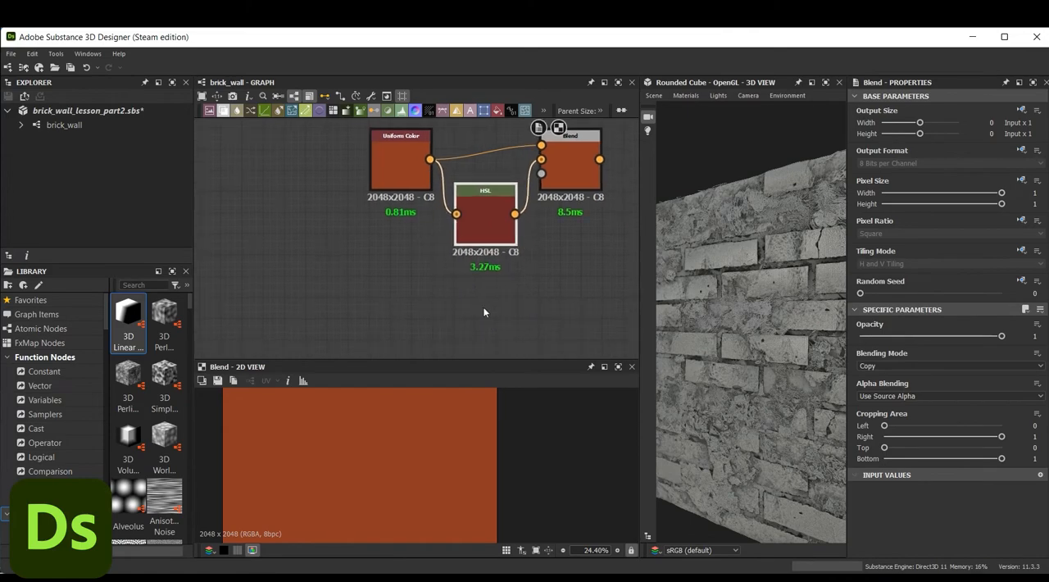
Add a BnW Spots 3 node, connect it to the color Blend's opacity input and preview the mixed color
left_click(483, 307)
key("space")
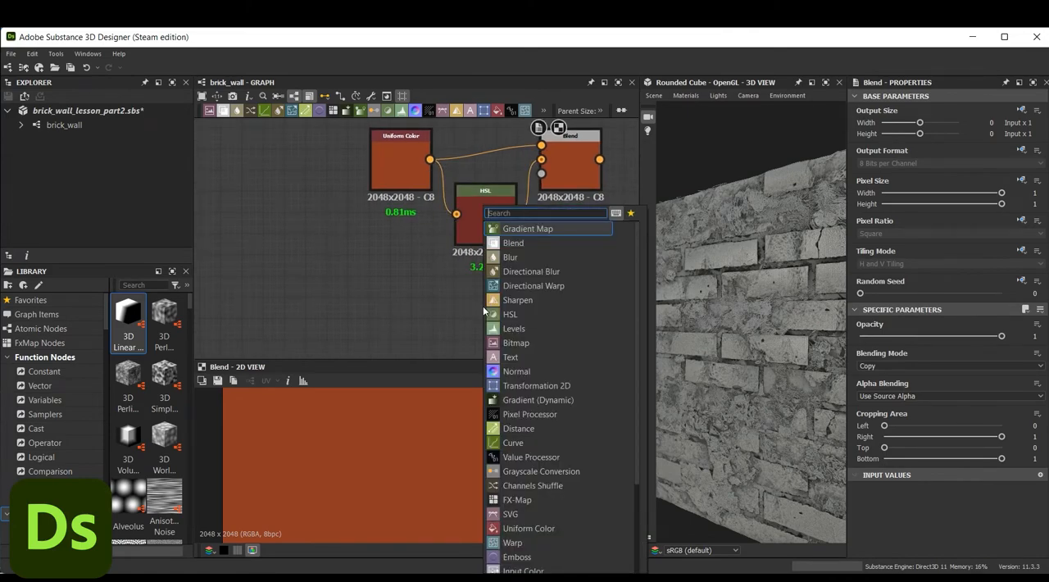
type("bw")
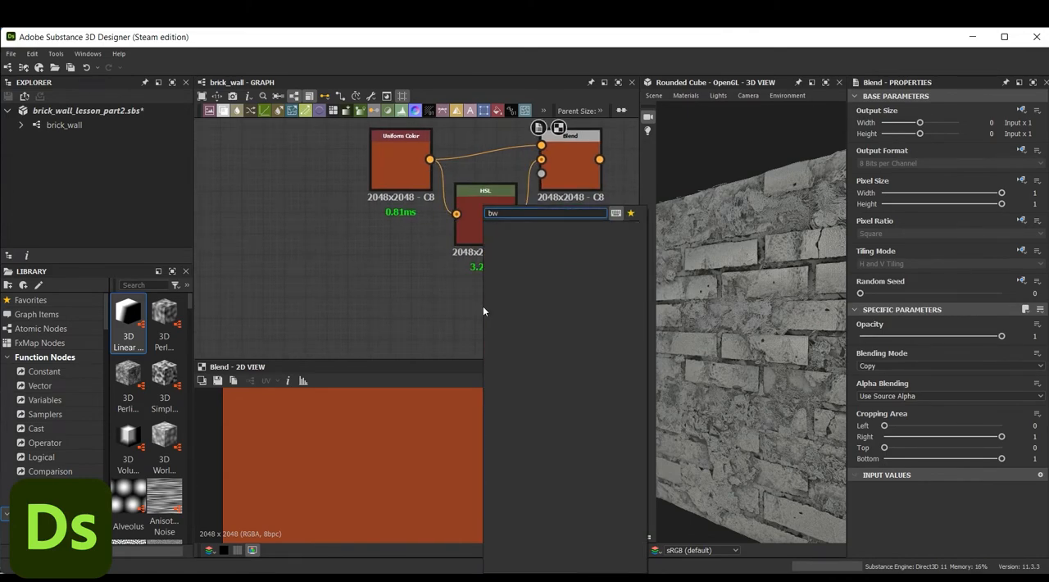
key("BackSpace")
key("BackSpace")
type("spo")
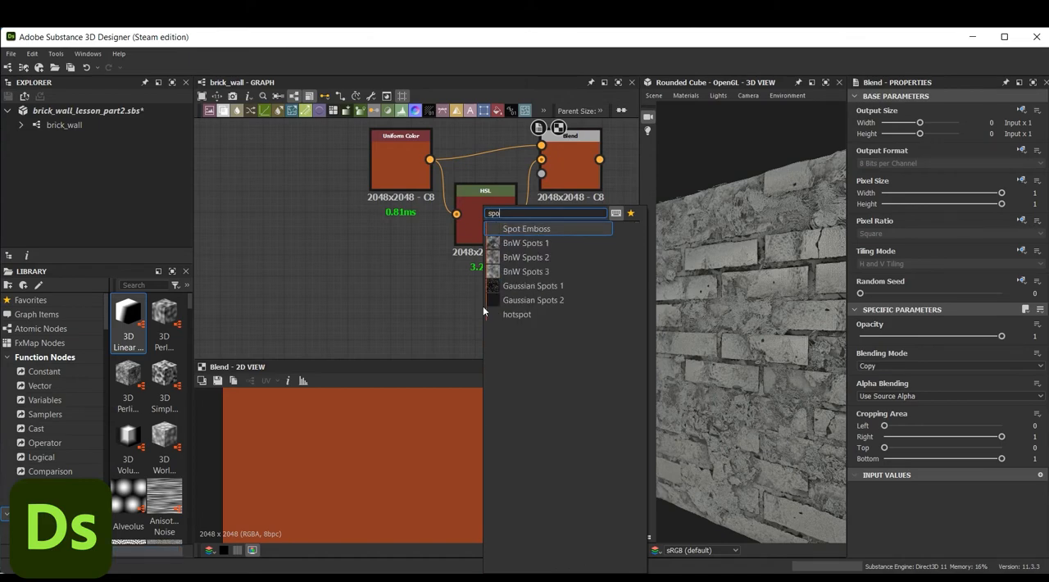
left_click(556, 275)
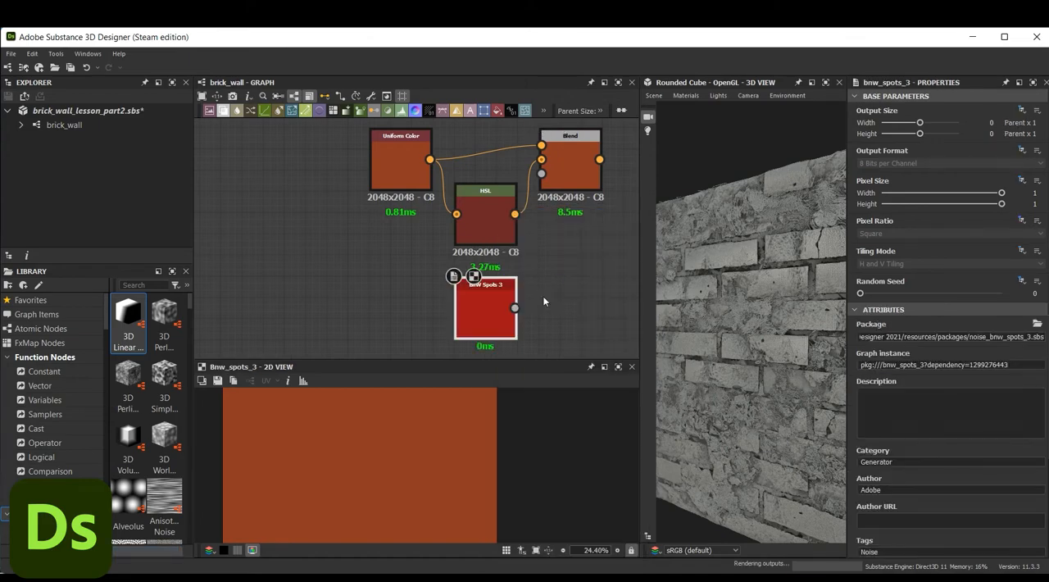
left_click_drag(515, 307, 543, 174)
double_click(568, 176)
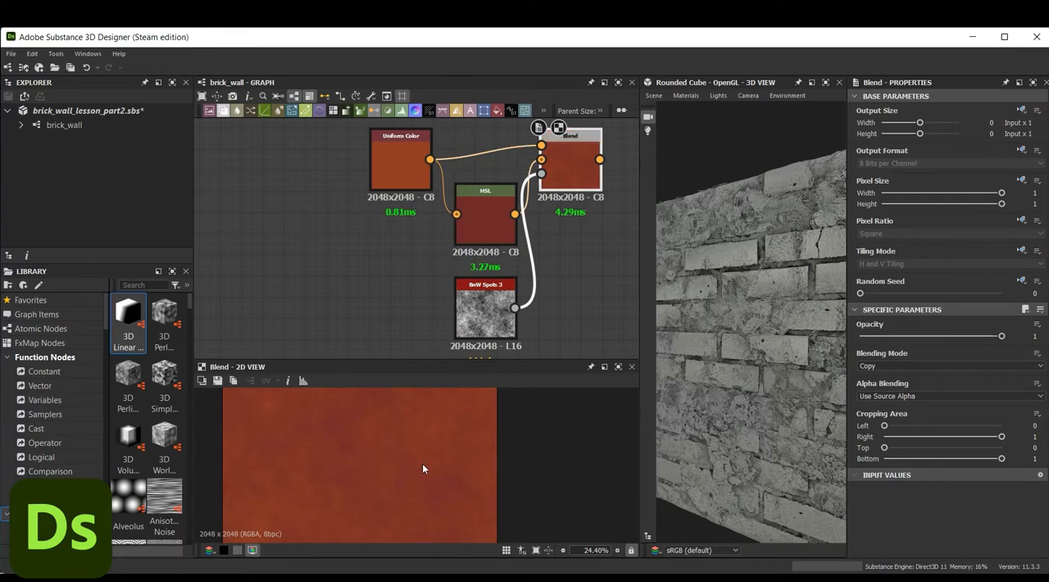
scroll(405, 463, "down", 1)
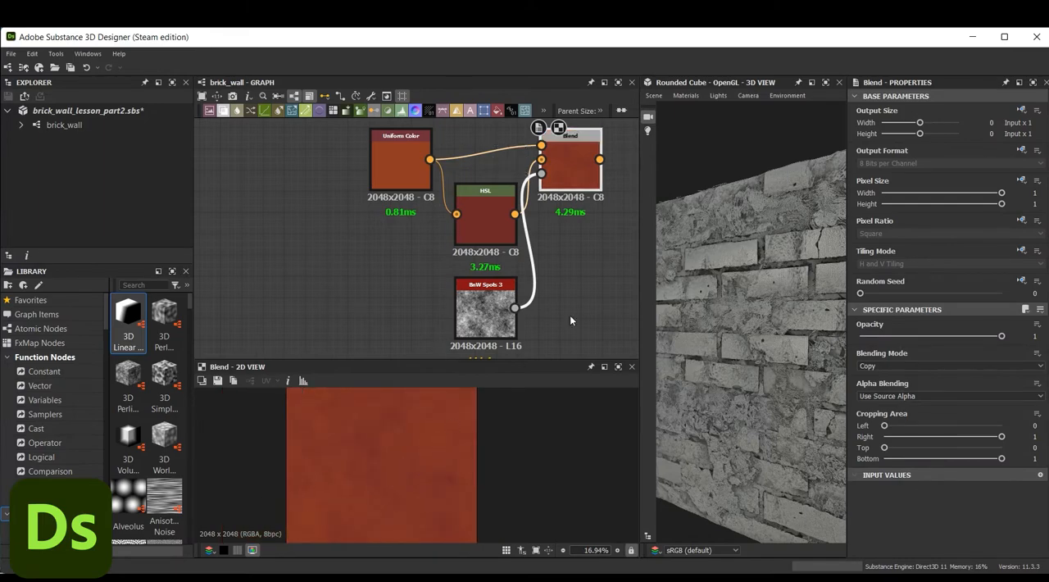
Add a Flood Fill to Color node after the color Blend and feed the Blend output into its color input
middle_click_drag(627, 166, 536, 192)
left_click(559, 186)
key("space")
type("floo")
left_click(622, 238)
left_click_drag(508, 184, 547, 191)
Connect the Flood Fill node in the base shape frame to the Flood Fill to Color node's flood fill input
scroll(535, 257, "down", 6)
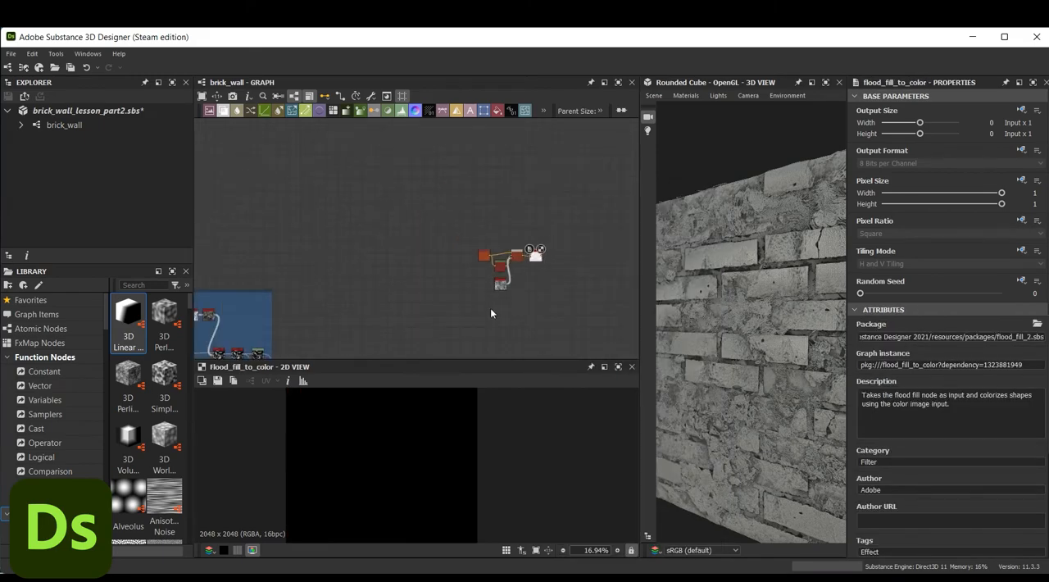
middle_click_drag(443, 241, 578, 232)
middle_click_drag(290, 243, 542, 236)
middle_click_drag(237, 226, 301, 244)
scroll(250, 245, "up", 6)
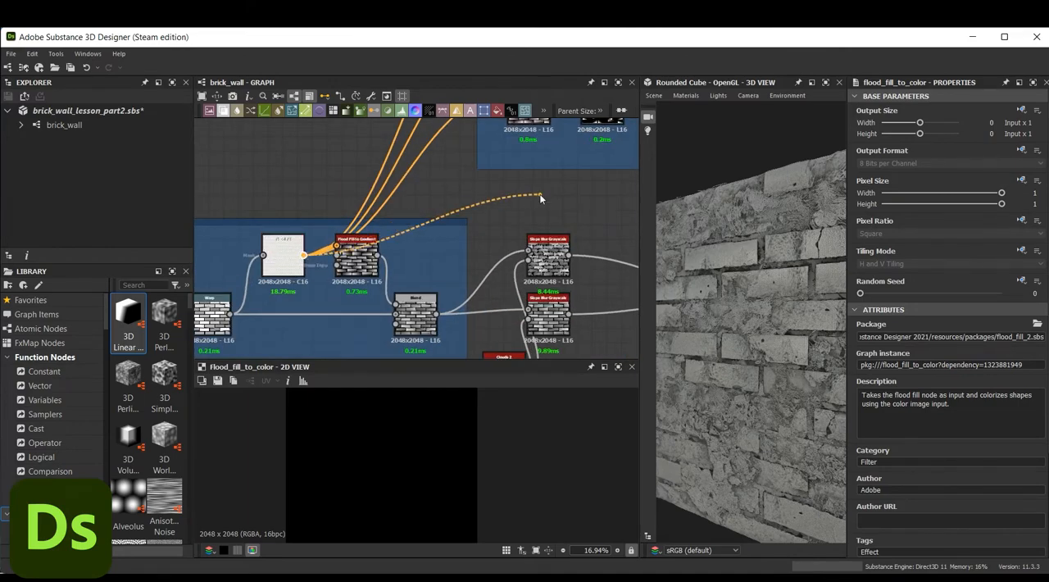
middle_click_drag(541, 196, 246, 295)
middle_click_drag(614, 223, 442, 222)
scroll(443, 222, "down", 4)
middle_click_drag(599, 201, 339, 214)
middle_click_drag(615, 176, 480, 200)
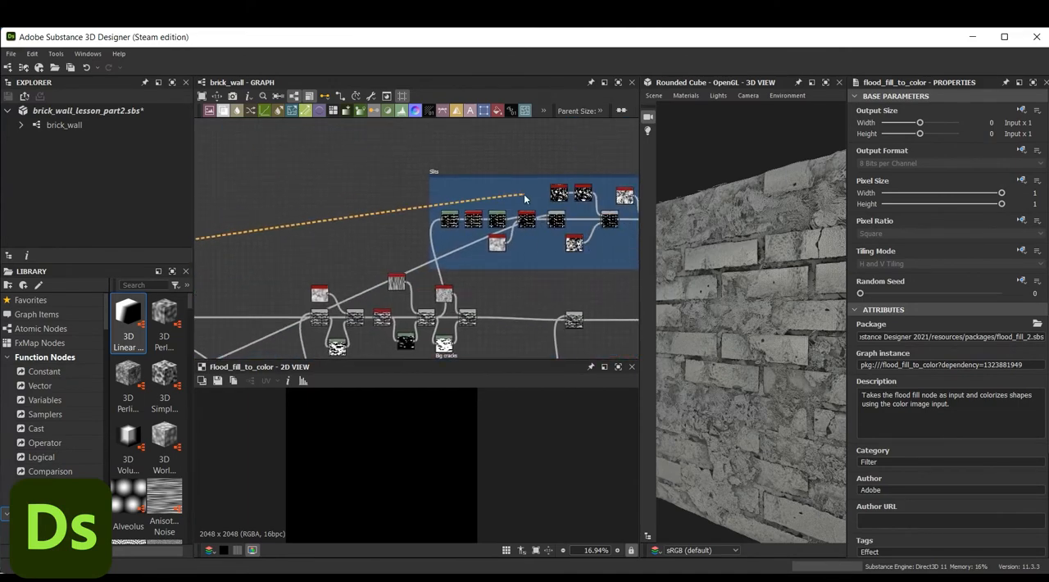
scroll(524, 196, "down", 4)
left_click_drag(594, 180, 393, 211)
middle_click_drag(393, 211, 367, 213)
middle_click_drag(627, 182, 511, 198)
scroll(500, 198, "up", 8)
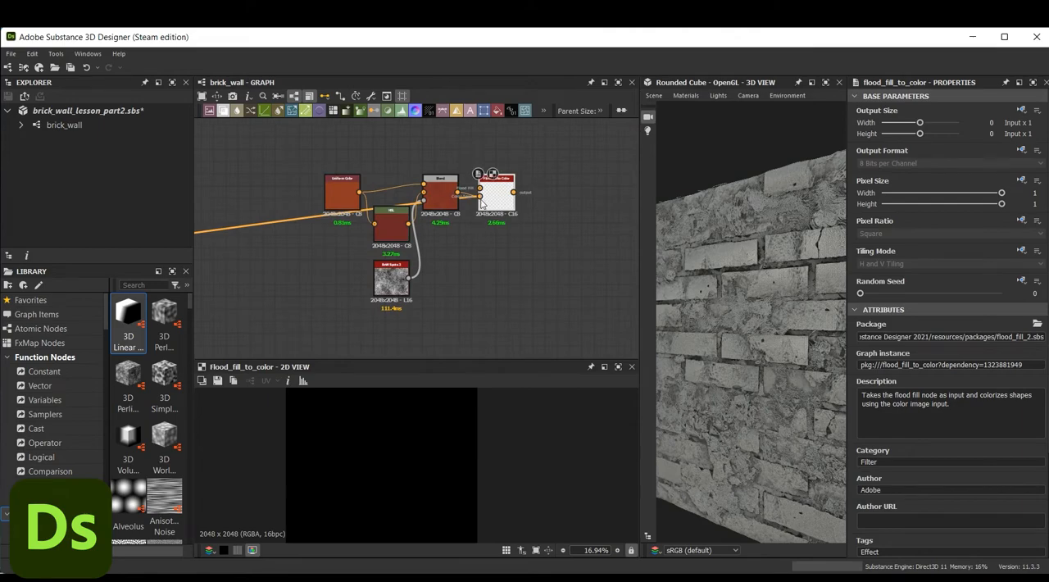
scroll(483, 204, "up", 5)
scroll(412, 470, "down", 1)
scroll(411, 470, "up", 1)
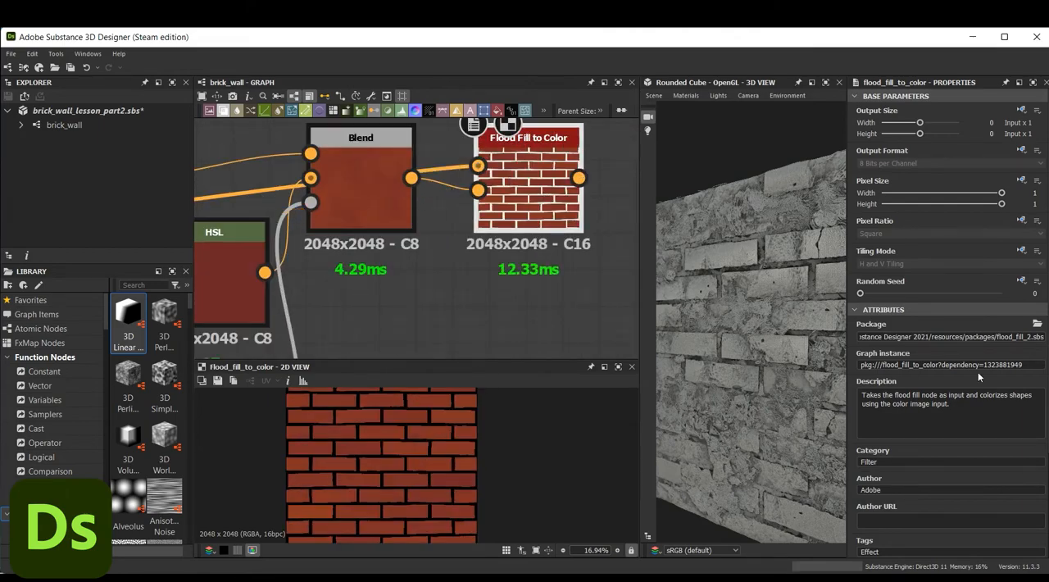
Set the Flood Fill to Color node's HSL Random to H 0.04, S 0.16 and L -0.17
scroll(977, 371, "down", 3)
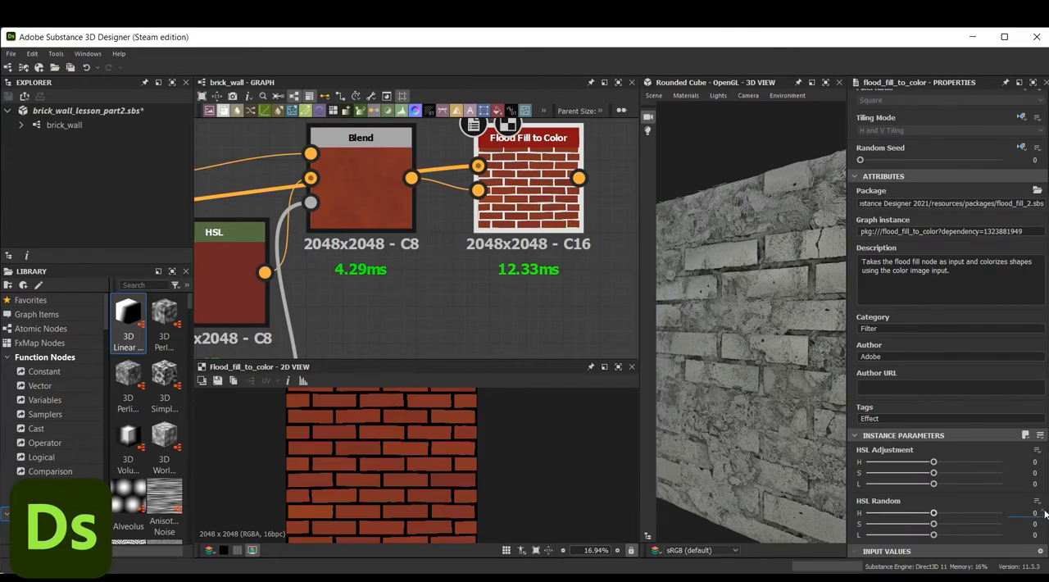
left_click(1043, 527)
left_click(1043, 526)
left_click(1043, 526)
left_click(1042, 526)
left_click(1029, 534)
left_click_drag(934, 537, 939, 514)
scroll(402, 518, "up", 3)
scroll(403, 518, "down", 4)
Add a Distance node and connect the Flood Fill to Color output to its source input
middle_click_drag(501, 302, 403, 317)
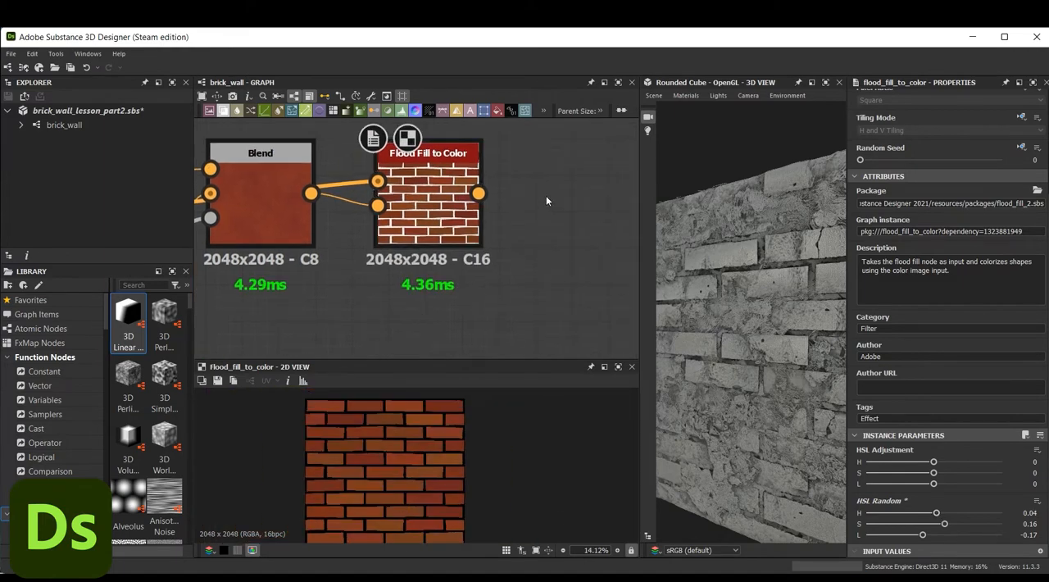
key("space")
type("di")
left_click(582, 248)
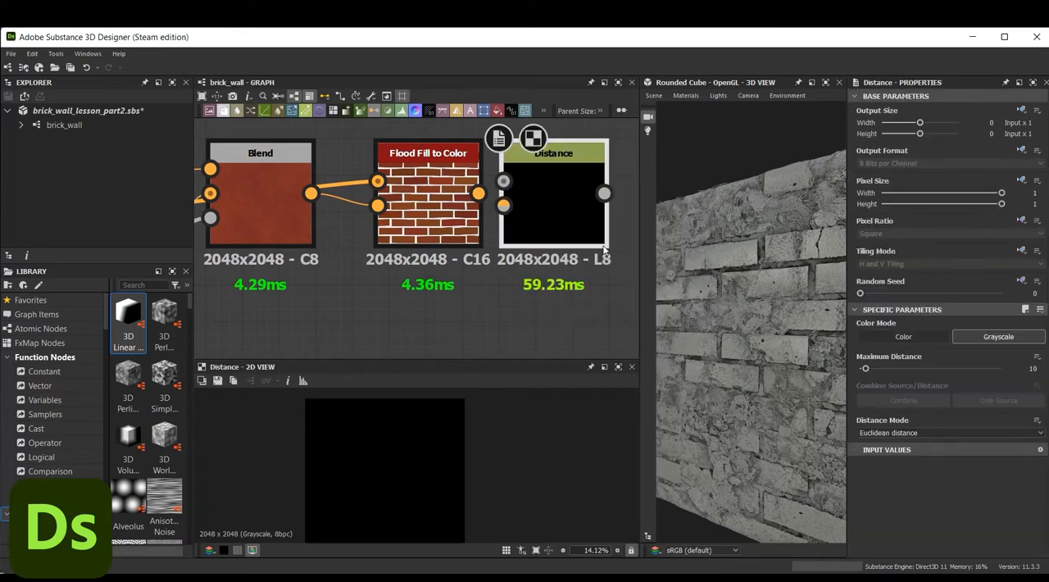
left_click_drag(559, 183, 579, 183)
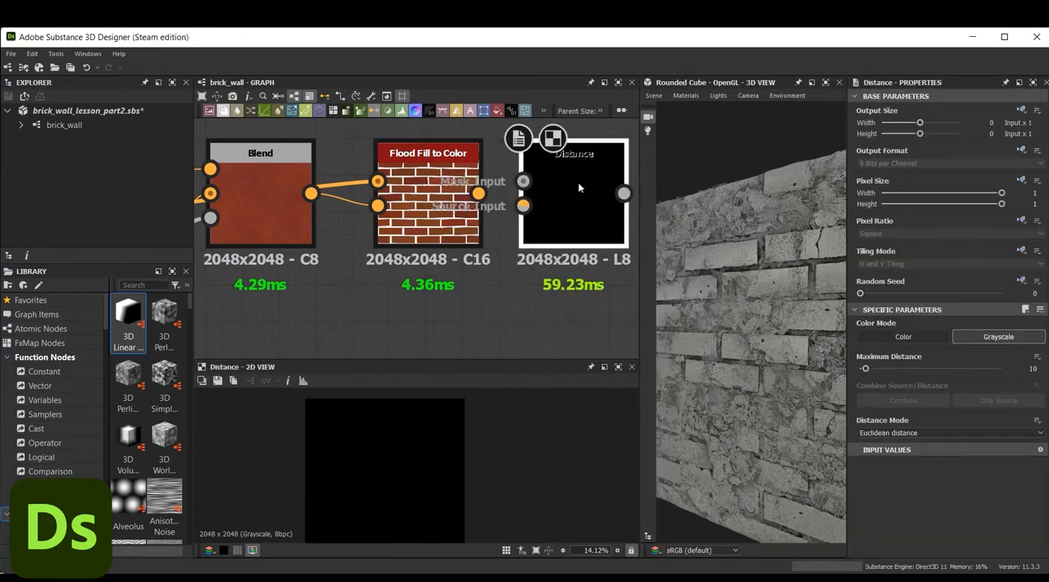
left_click_drag(478, 194, 523, 206)
Connect the grayscale brick pattern from the base shape frame to the Distance node's mask input and check the result up close
scroll(517, 215, "down", 4)
middle_click_drag(332, 320, 524, 229)
scroll(423, 289, "down", 5)
middle_click_drag(352, 267, 499, 275)
middle_click_drag(245, 288, 318, 289)
scroll(273, 294, "up", 4)
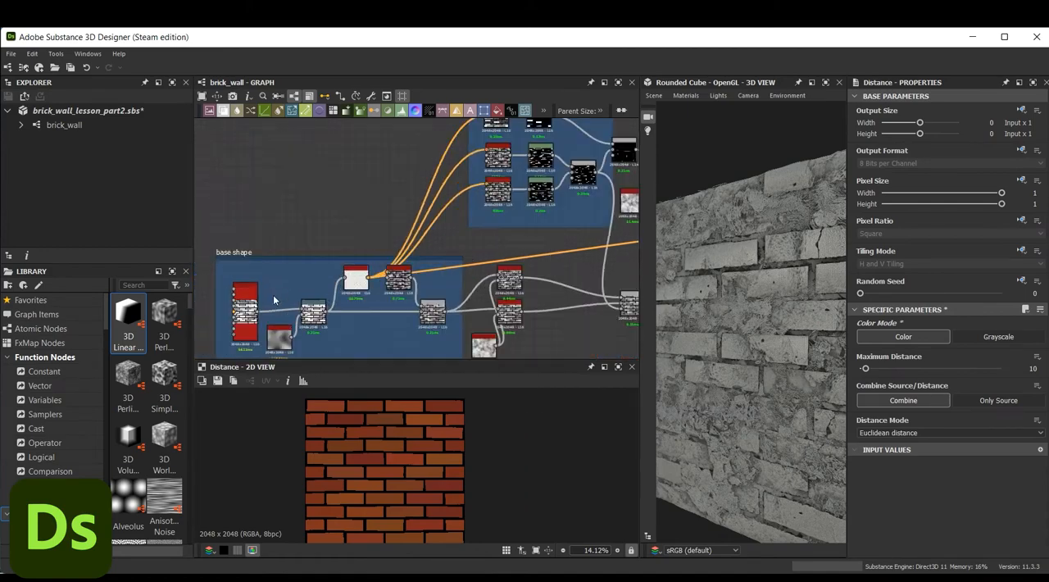
middle_click_drag(524, 225, 266, 291)
middle_click_drag(545, 200, 262, 254)
middle_click_drag(579, 199, 271, 205)
scroll(399, 199, "down", 5)
middle_click_drag(508, 188, 283, 207)
scroll(510, 182, "up", 3)
scroll(449, 172, "up", 8)
left_click_drag(411, 226, 428, 230)
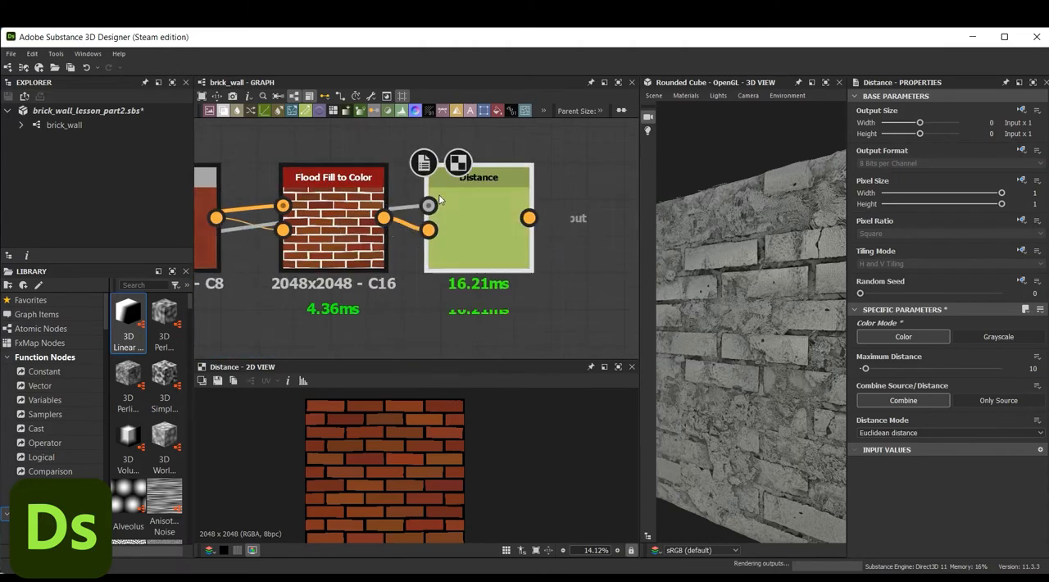
scroll(469, 206, "up", 4)
scroll(434, 501, "up", 3)
scroll(434, 502, "up", 2)
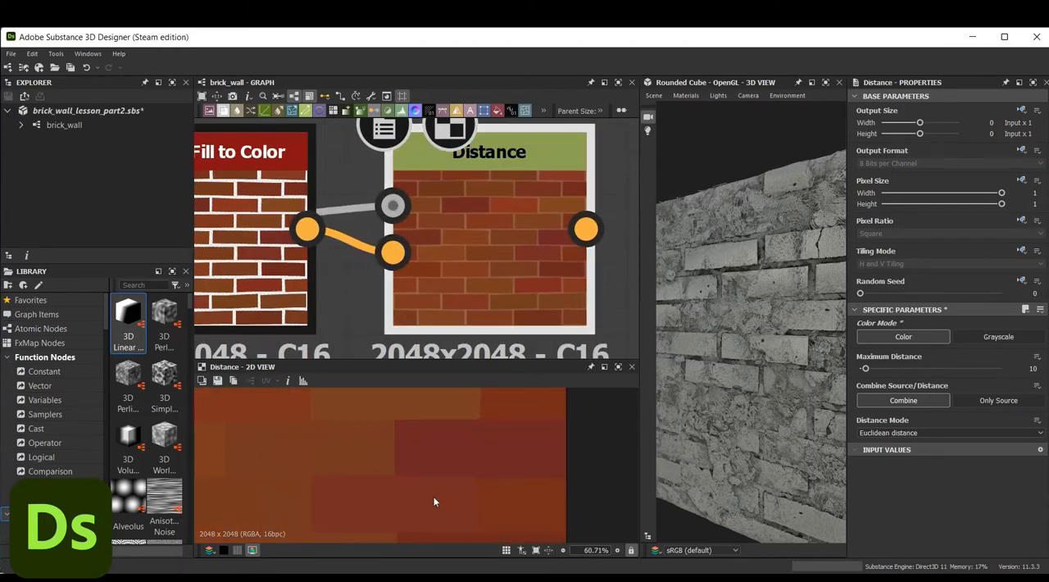
scroll(495, 321, "down", 5)
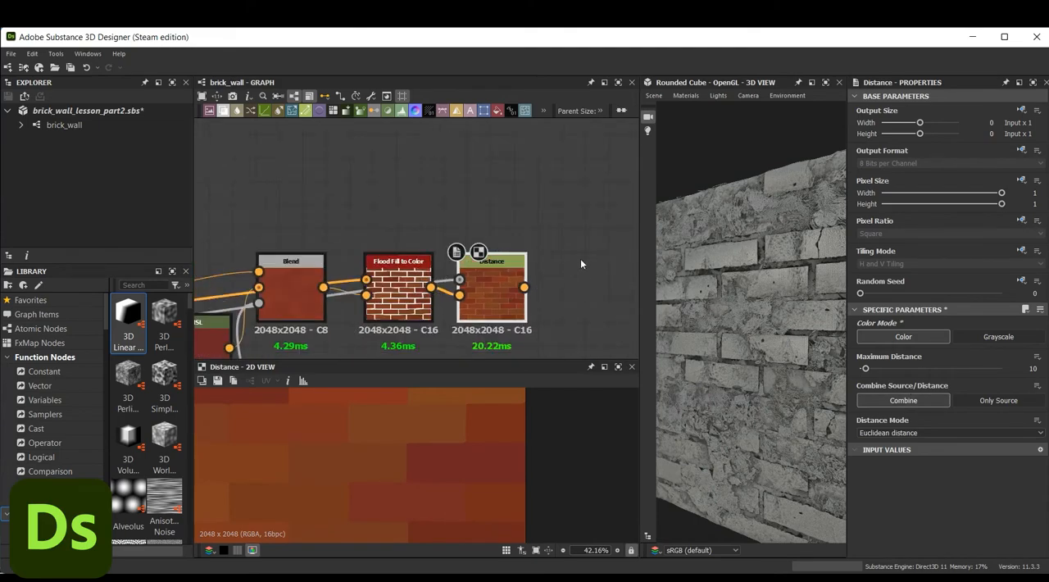
Add an HSL node fed by the Distance output and set its Saturation to 0.4 and Lightness to 0.44
middle_click_drag(580, 258, 492, 223)
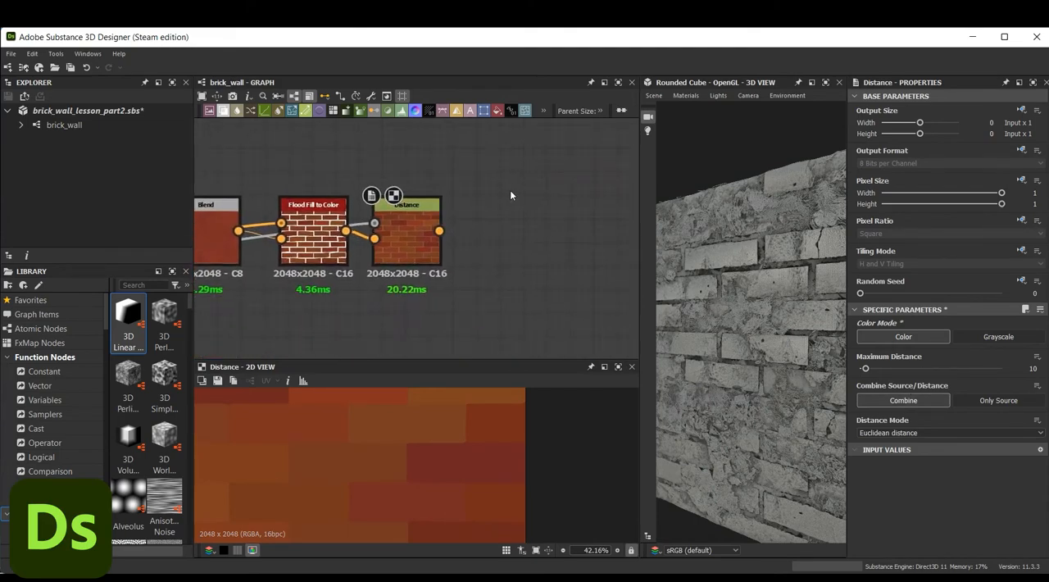
key("space")
type("hs")
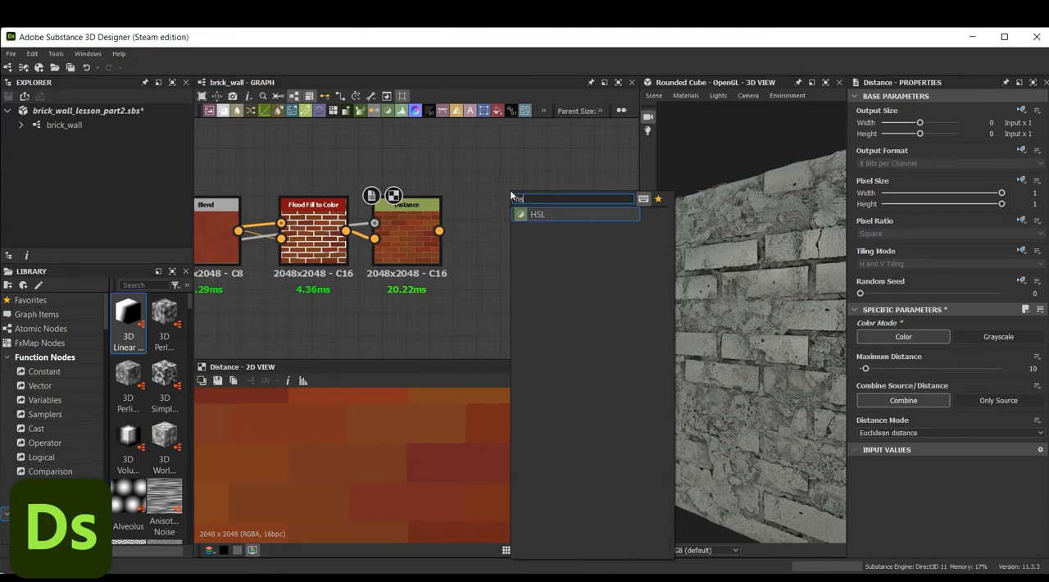
left_click(541, 214)
left_click_drag(534, 211, 554, 197)
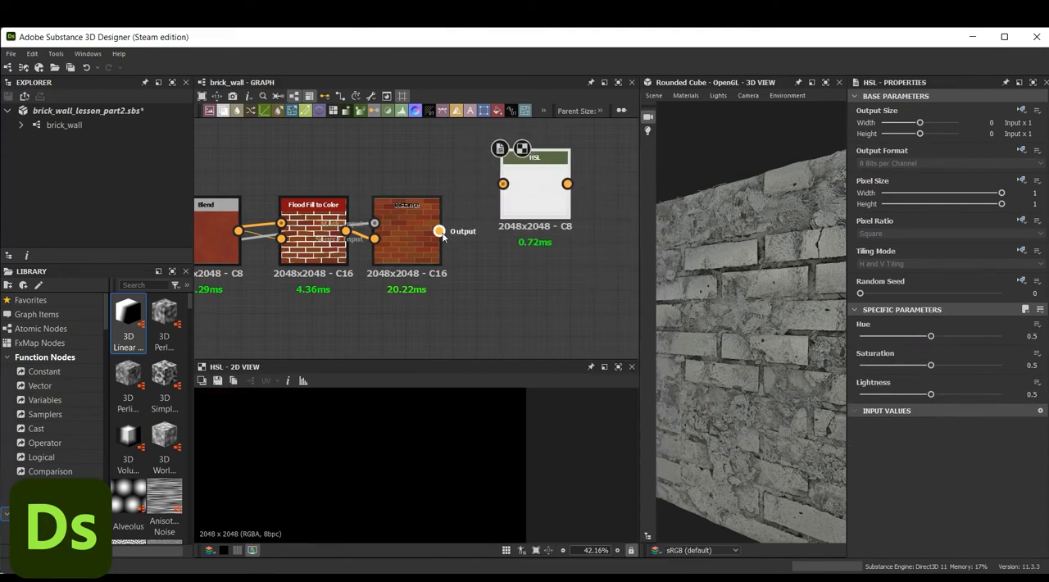
left_click_drag(440, 231, 503, 184)
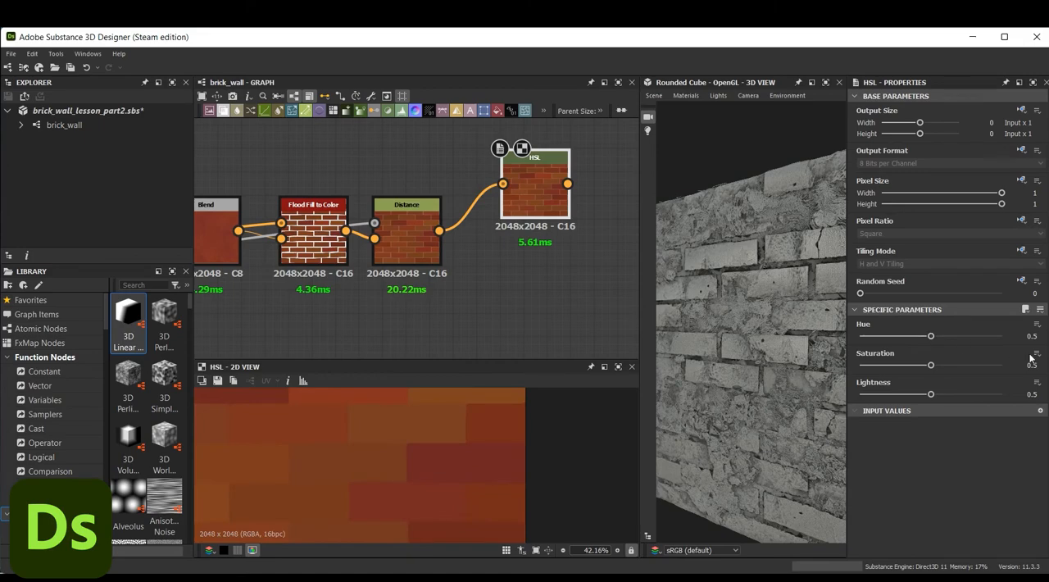
left_click_drag(1047, 370, 1044, 370)
left_click_drag(1035, 395, 1029, 397)
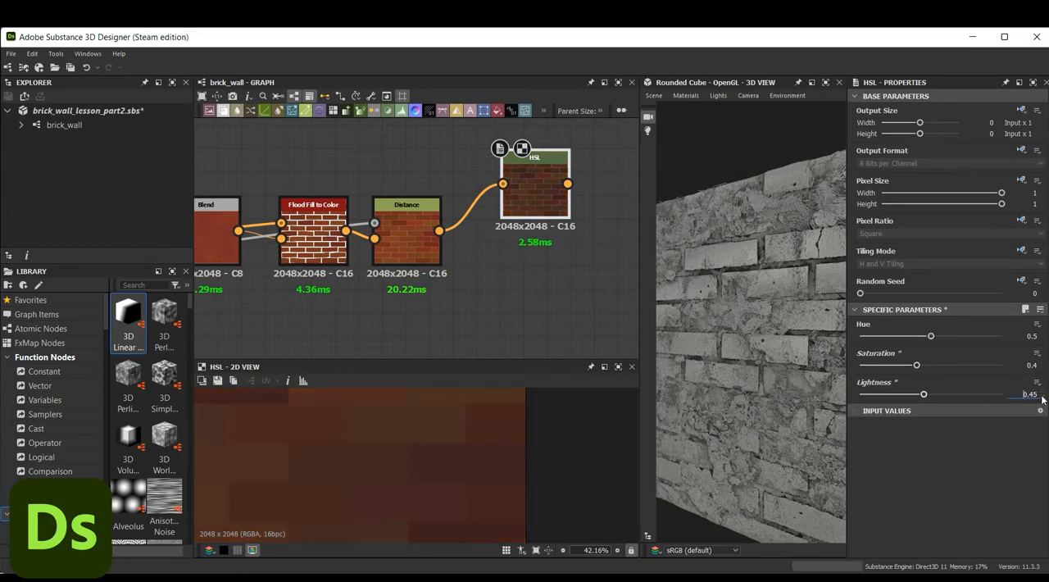
scroll(442, 479, "down", 3)
Add a Blend node with the HSL output as foreground and the Distance output as background
middle_click_drag(629, 259, 512, 239)
key("space")
type("ble")
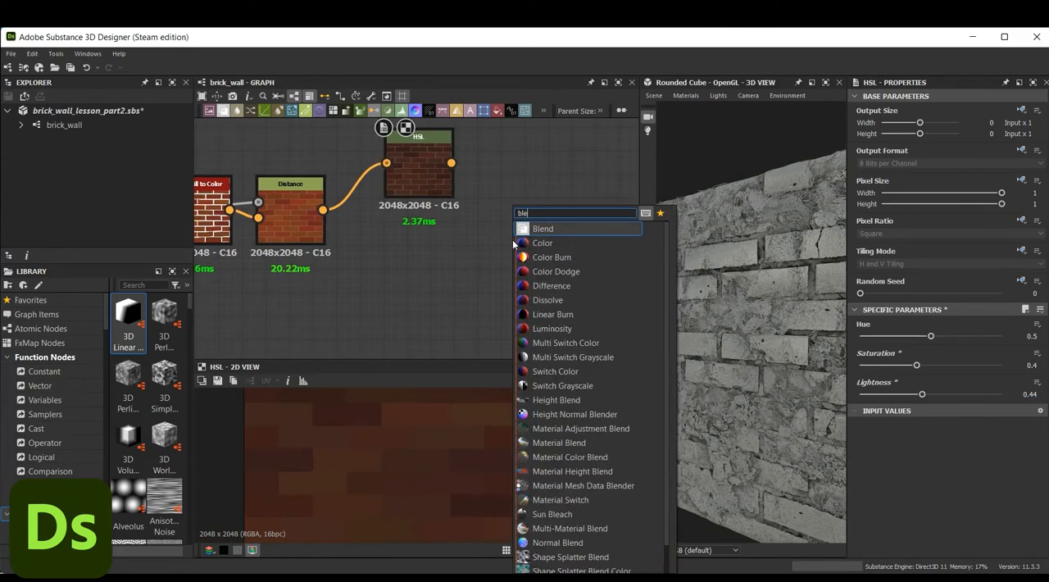
left_click(543, 229)
left_click_drag(528, 226, 551, 202)
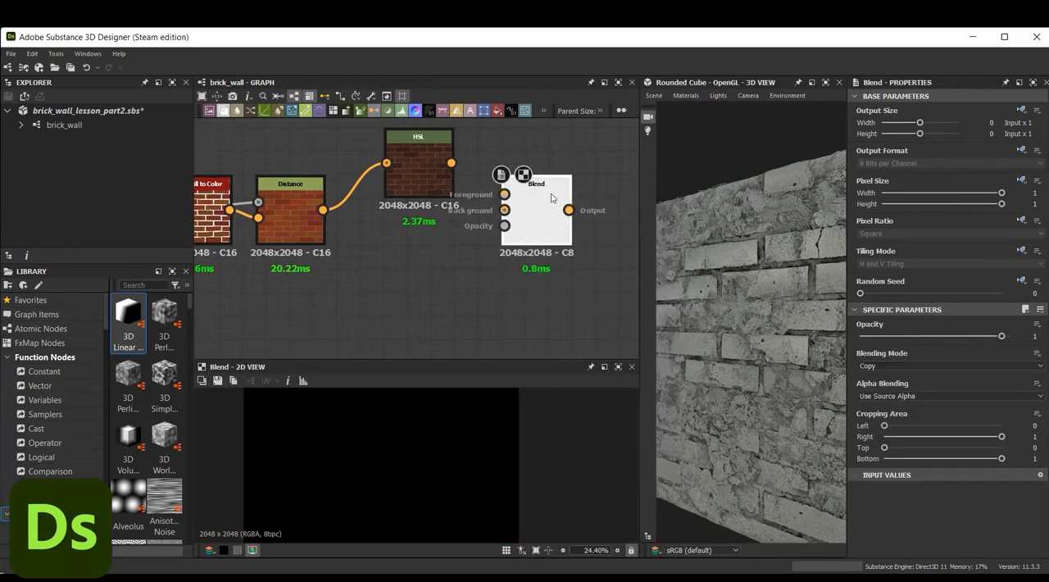
left_click_drag(451, 163, 504, 194)
left_click_drag(323, 210, 503, 210)
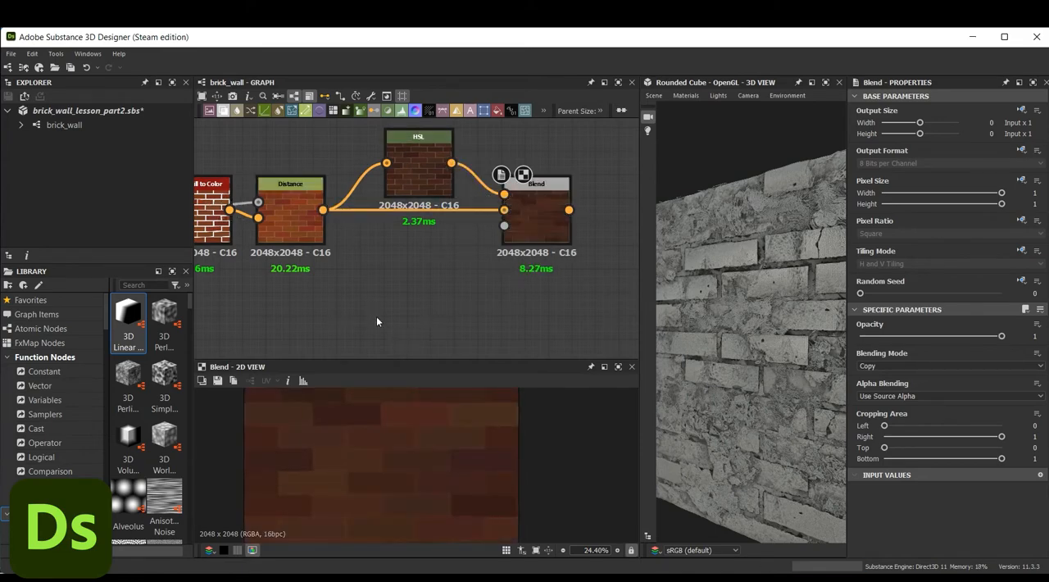
Add a Grunge Map 003 node below the blend chain and feed it into a new Blur HQ Grayscale node
key("space")
type("gru")
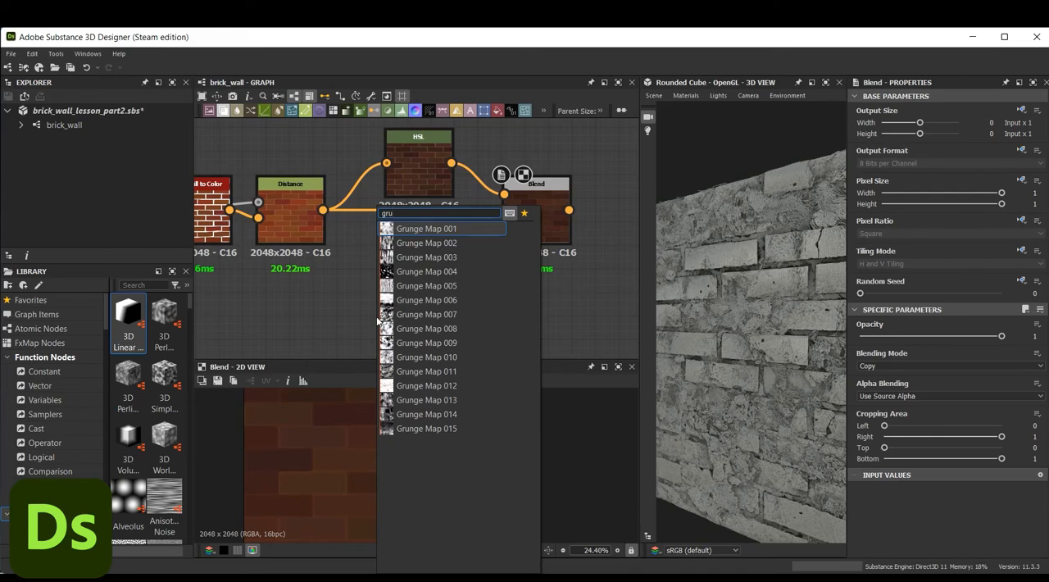
left_click(459, 256)
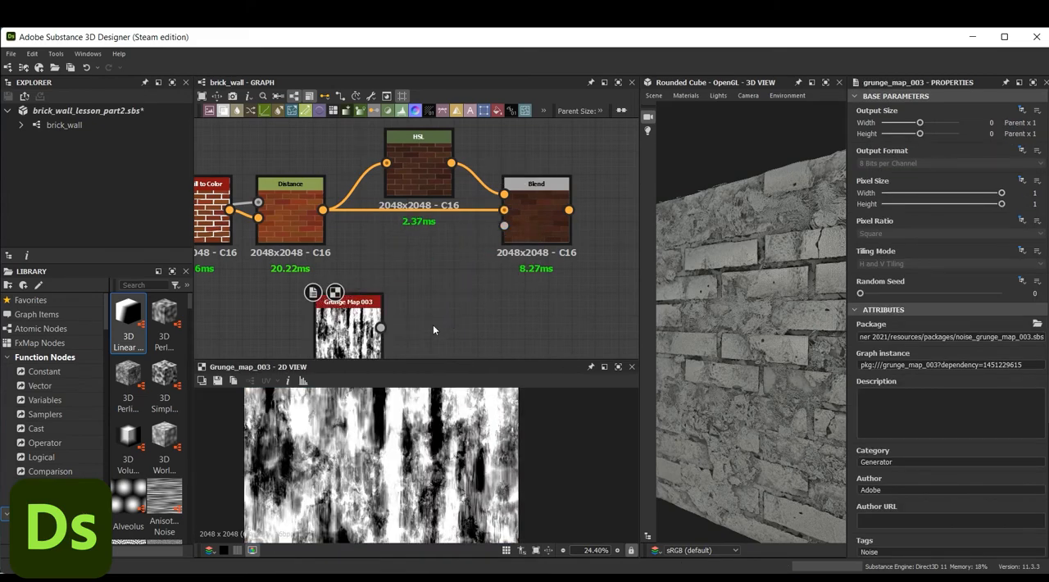
key("space")
type("blur")
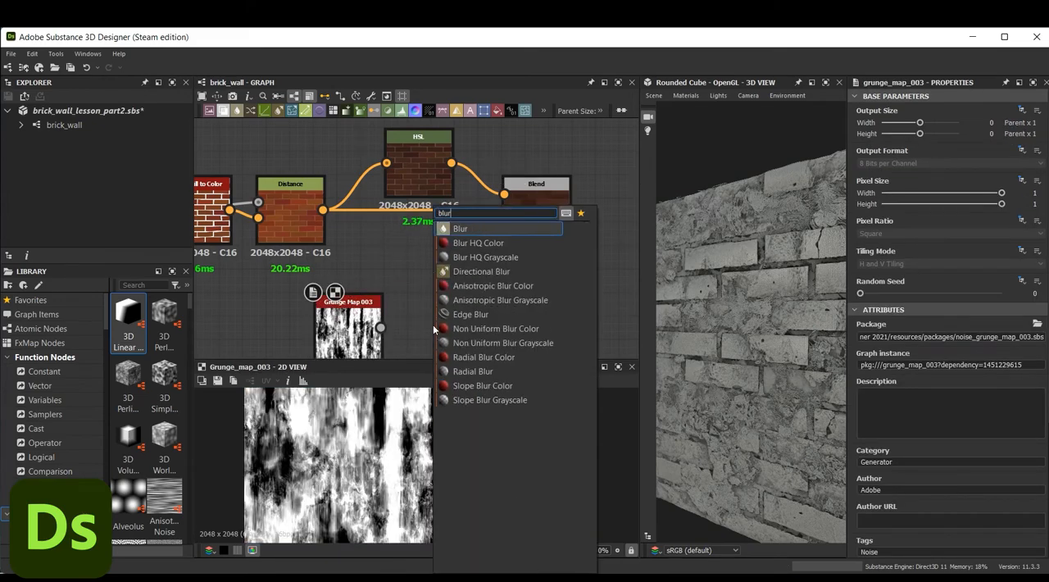
left_click(496, 256)
left_click_drag(380, 328, 410, 328)
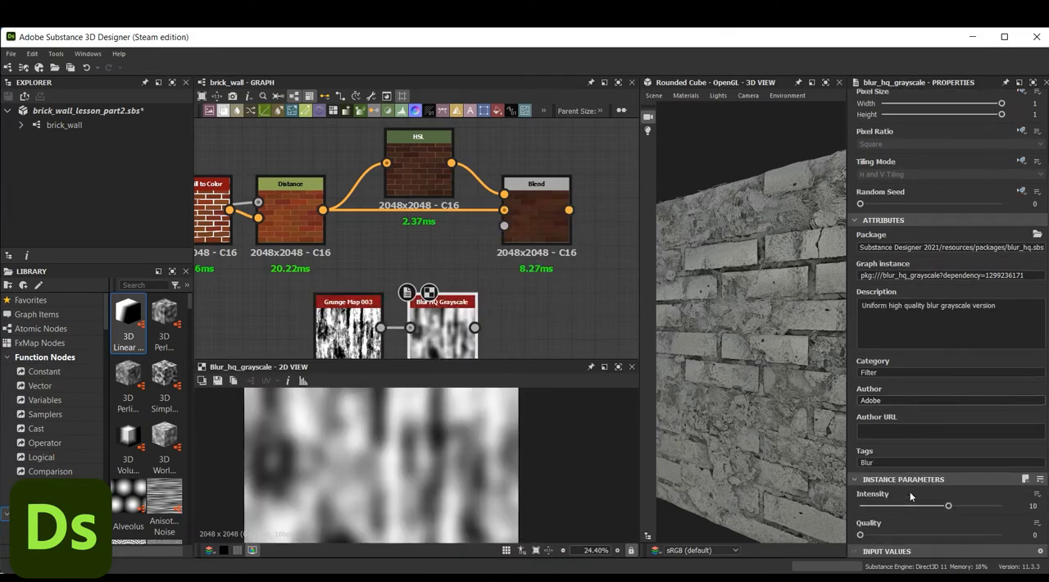
Reduce the Blur HQ Grayscale intensity and connect its output to the Blend node's opacity input
scroll(430, 416, "down", 2)
scroll(432, 472, "down", 1)
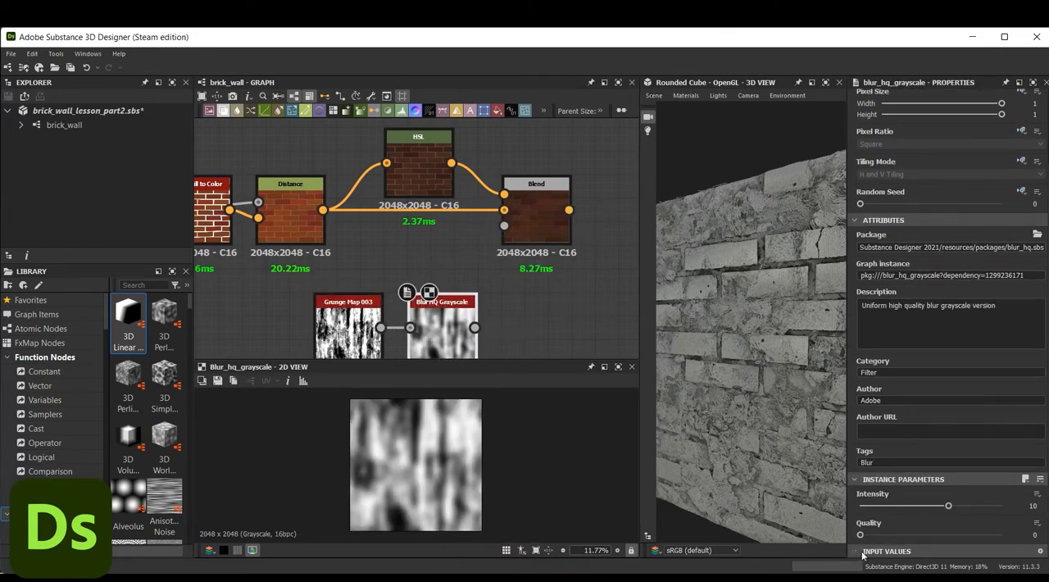
left_click_drag(948, 506, 909, 506)
left_click_drag(476, 327, 504, 226)
double_click(539, 222)
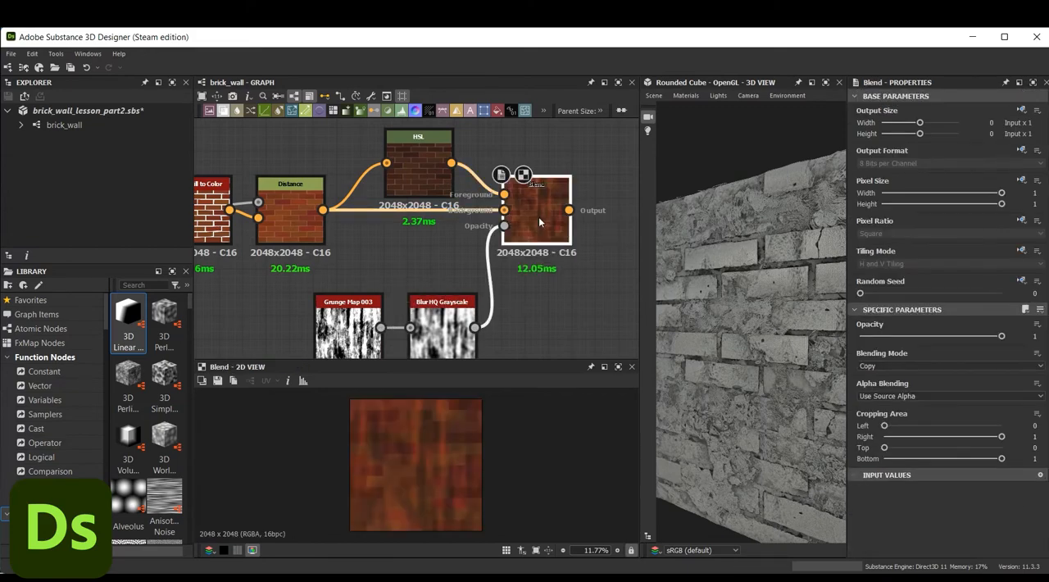
Set the Blend node's opacity to 0.8 and inspect the blended brick colors up close
left_click_drag(1002, 337, 972, 336)
scroll(403, 473, "up", 3)
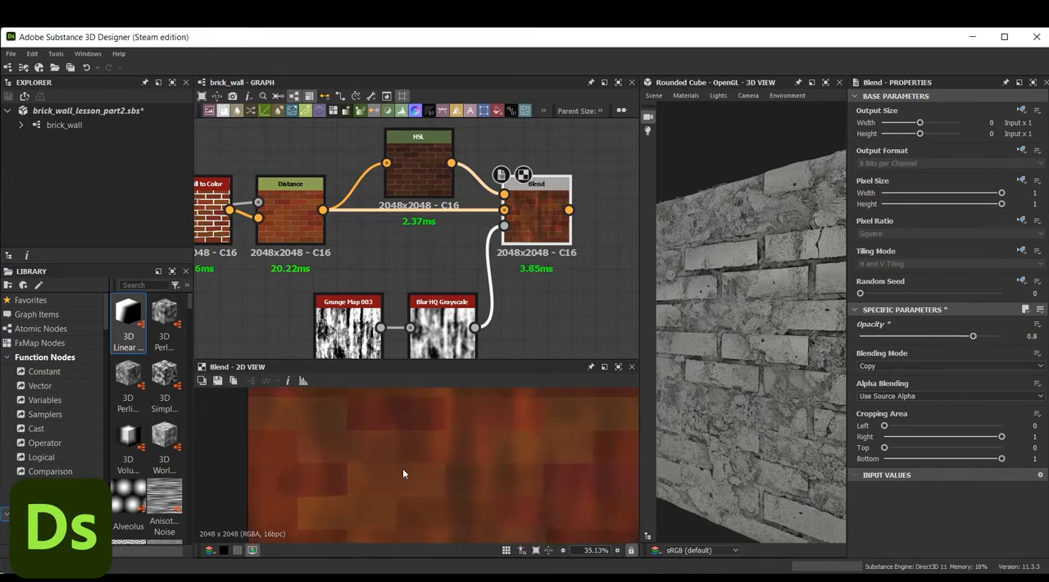
scroll(440, 486, "down", 1)
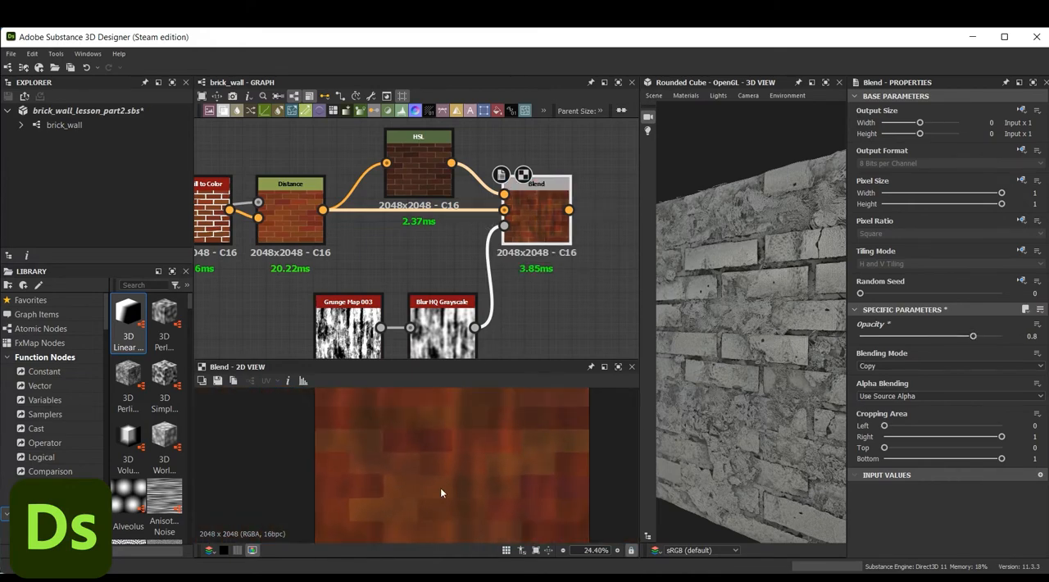
scroll(439, 490, "up", 1)
scroll(437, 490, "down", 2)
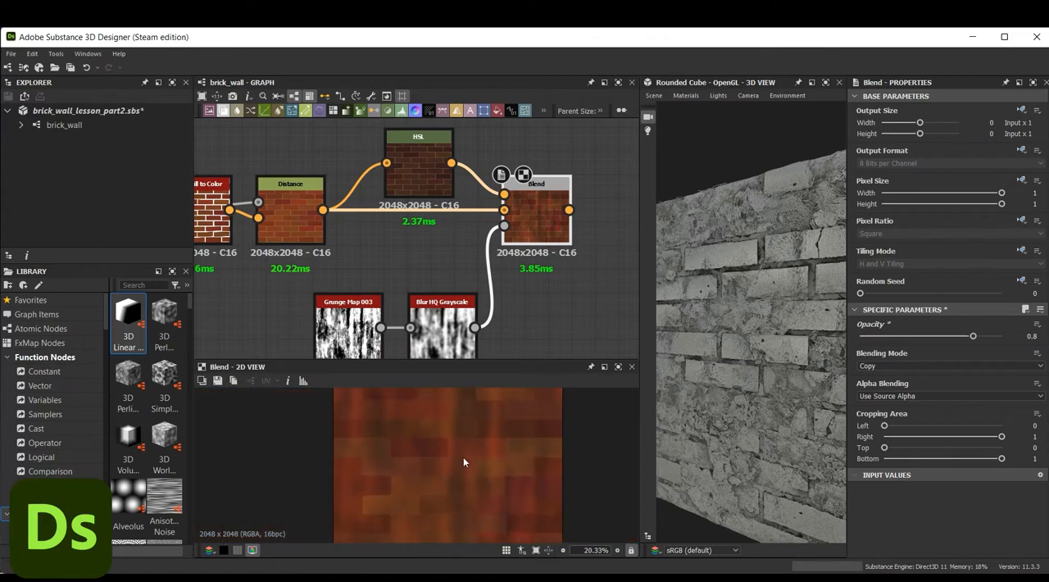
Enclose all the selected brick color nodes in a frame titled Brick_color
scroll(459, 246, "down", 3)
scroll(576, 251, "down", 1)
key("ctrl+a")
right_click(581, 234)
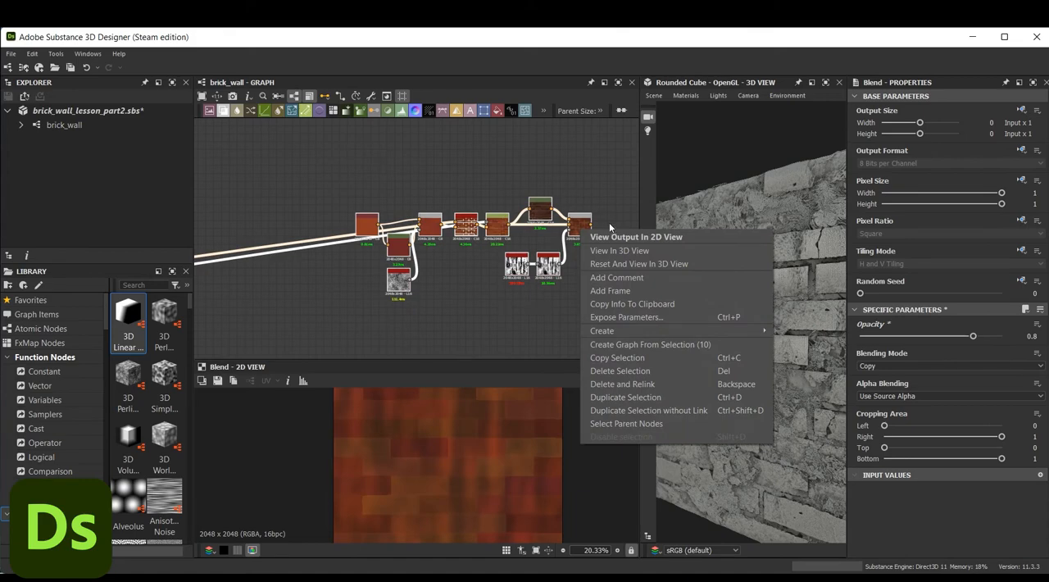
left_click(635, 288)
left_click_drag(893, 153, 813, 153)
type("Brick")
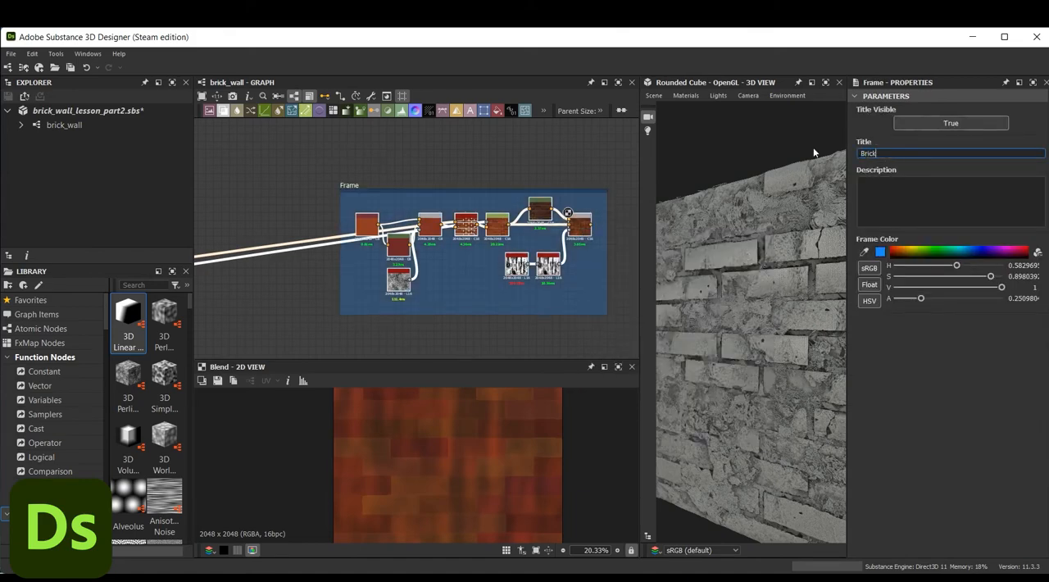
type("_color")
key("Return")
Add a Uniform Color node in the empty area below the Brick_color frame
middle_click_drag(531, 144, 459, 149)
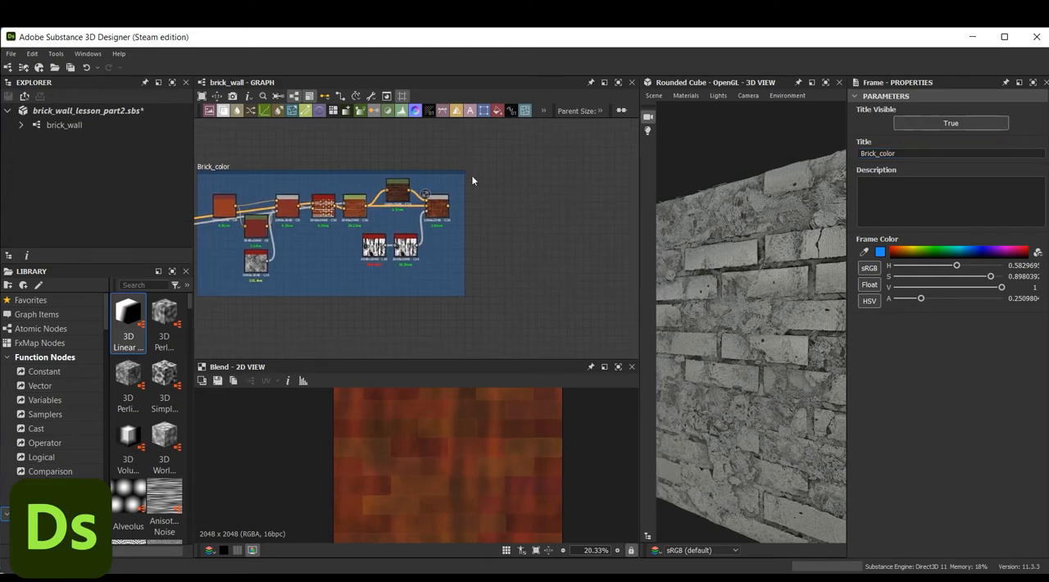
scroll(471, 177, "down", 1)
middle_click_drag(498, 241, 483, 240)
left_click_drag(758, 313, 772, 318)
scroll(441, 267, "down", 1)
middle_click_drag(445, 273, 481, 269)
left_click_drag(354, 173, 344, 128)
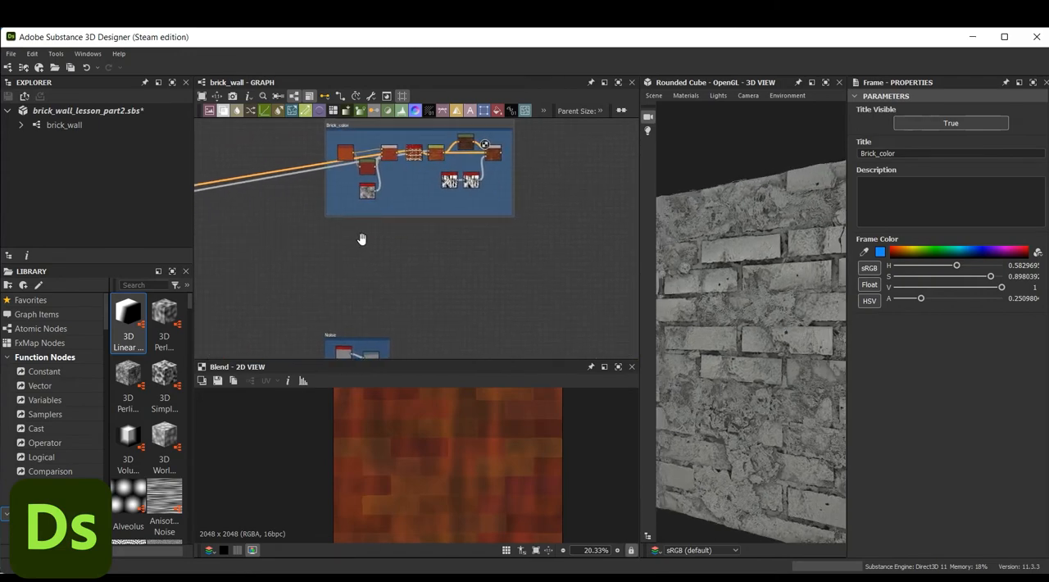
middle_click_drag(357, 238, 391, 252)
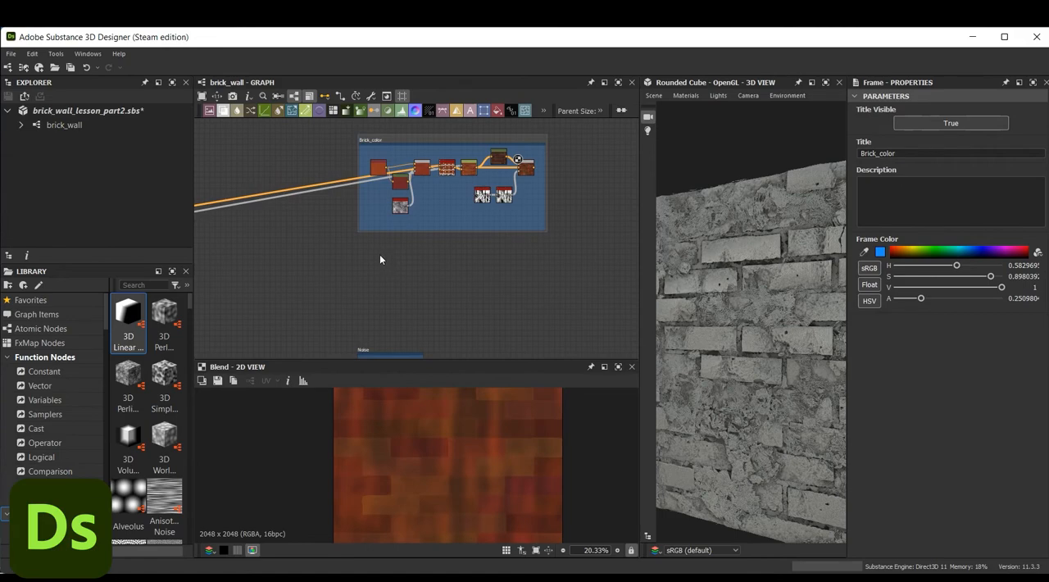
scroll(380, 254, "up", 2)
key("space")
type("un")
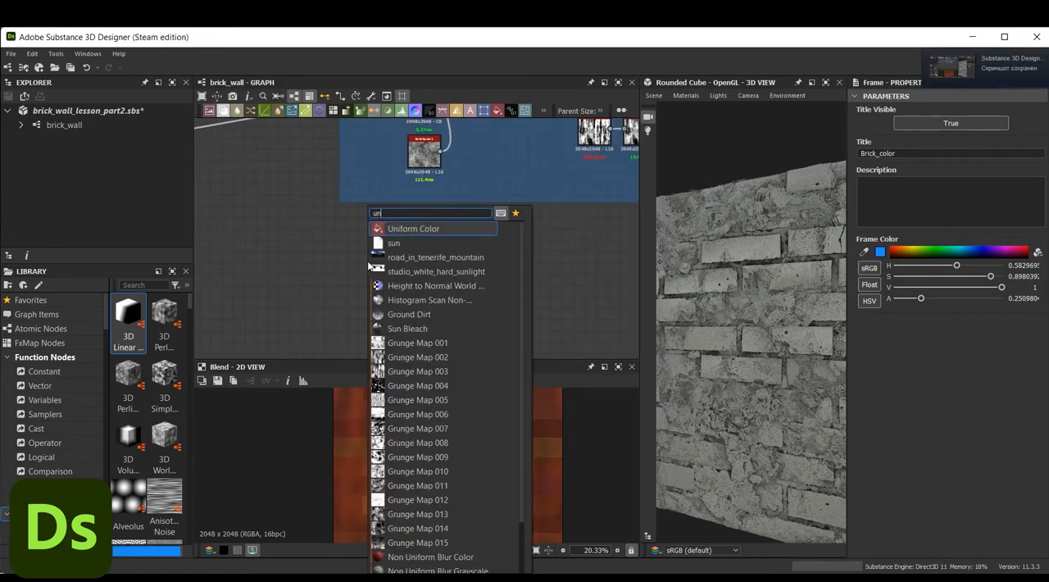
key("Return")
left_click_drag(369, 265, 381, 248)
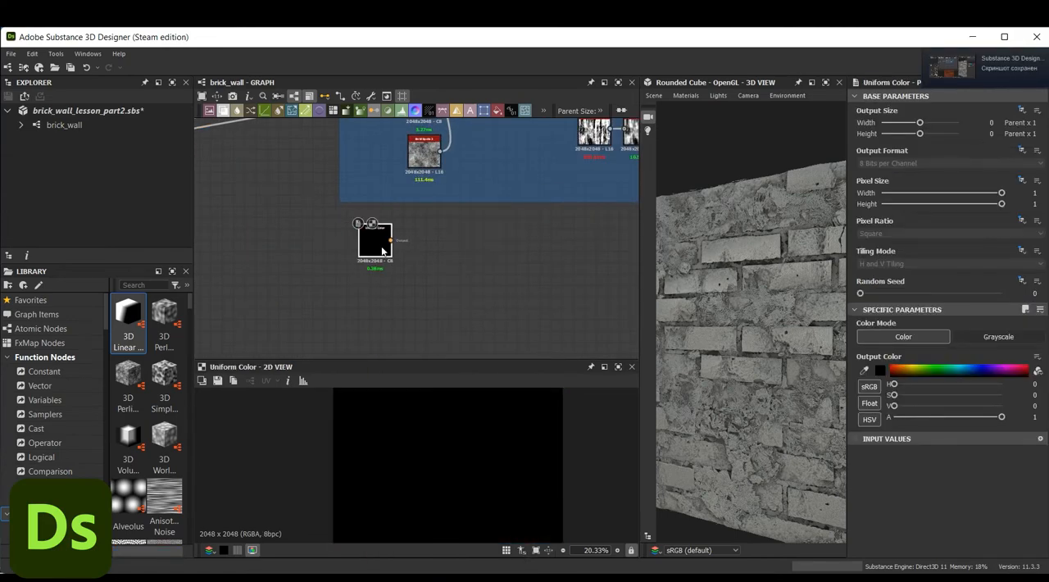
Set the Uniform Color node's output color to the muted grey-beige #7a7563
left_click(881, 373)
left_click_drag(316, 453, 298, 455)
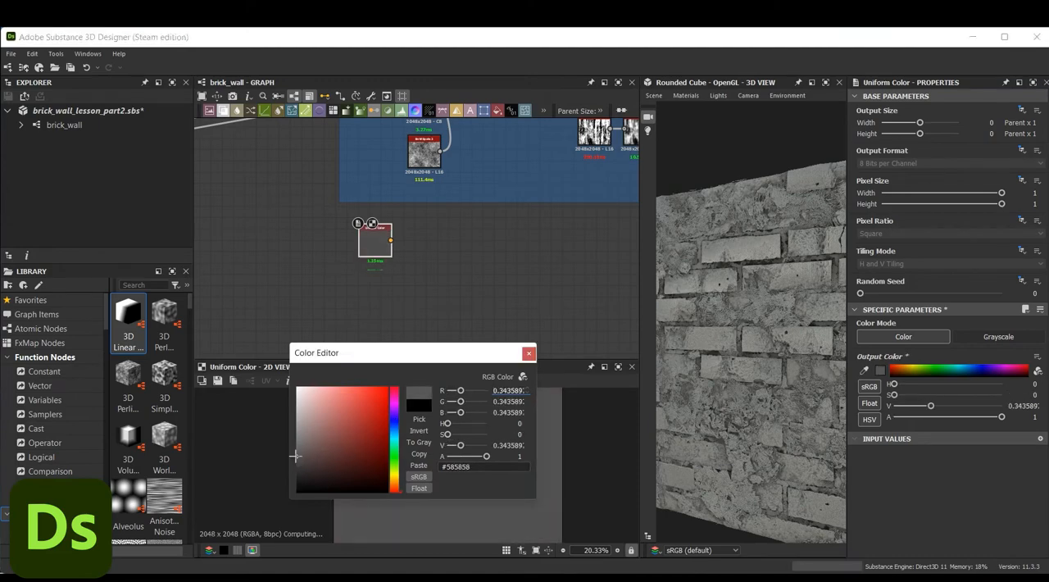
left_click_drag(393, 485, 394, 476)
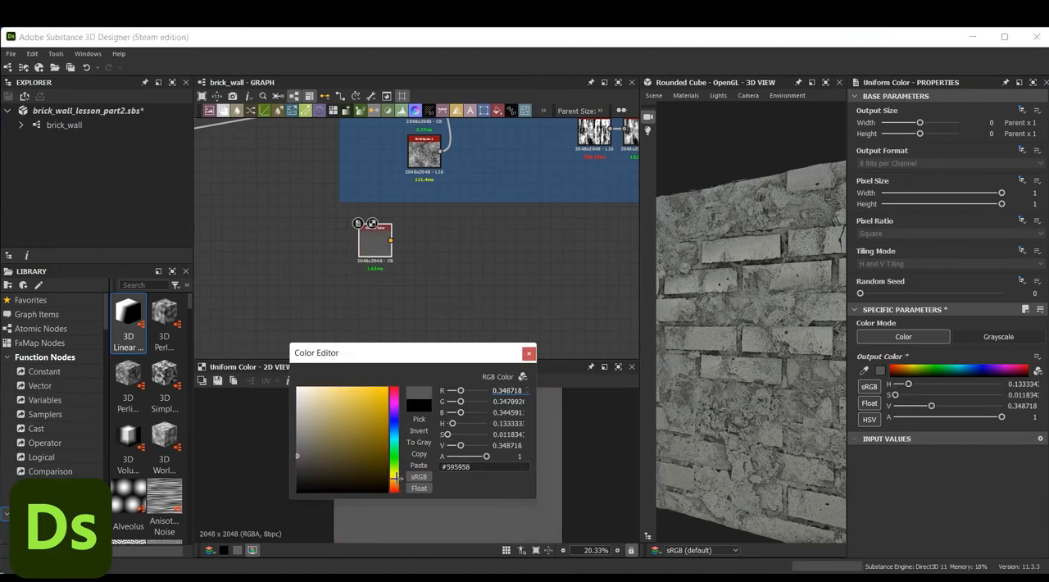
left_click_drag(302, 455, 312, 449)
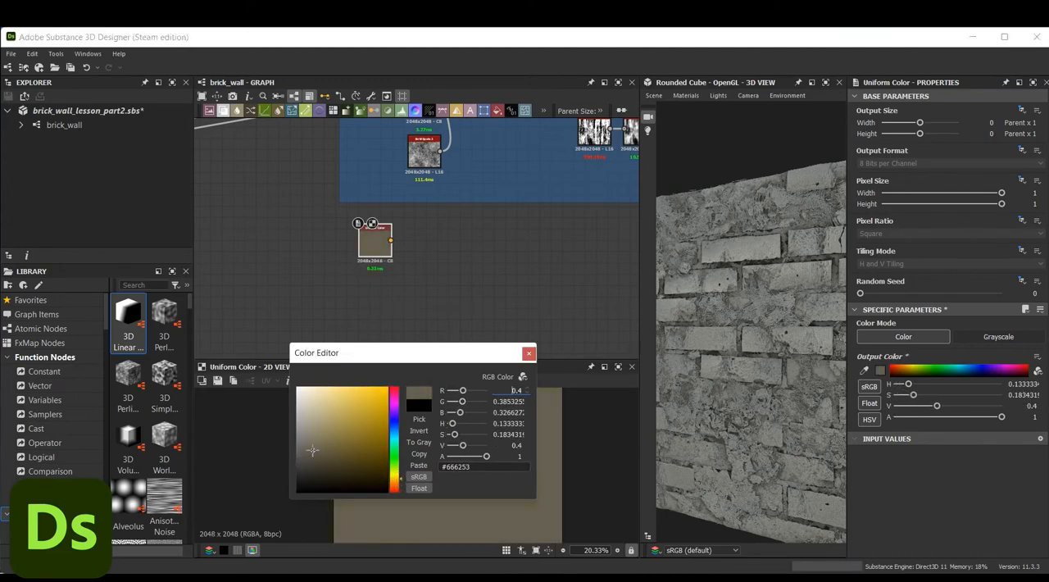
scroll(381, 228, "up", 5)
left_click(528, 352)
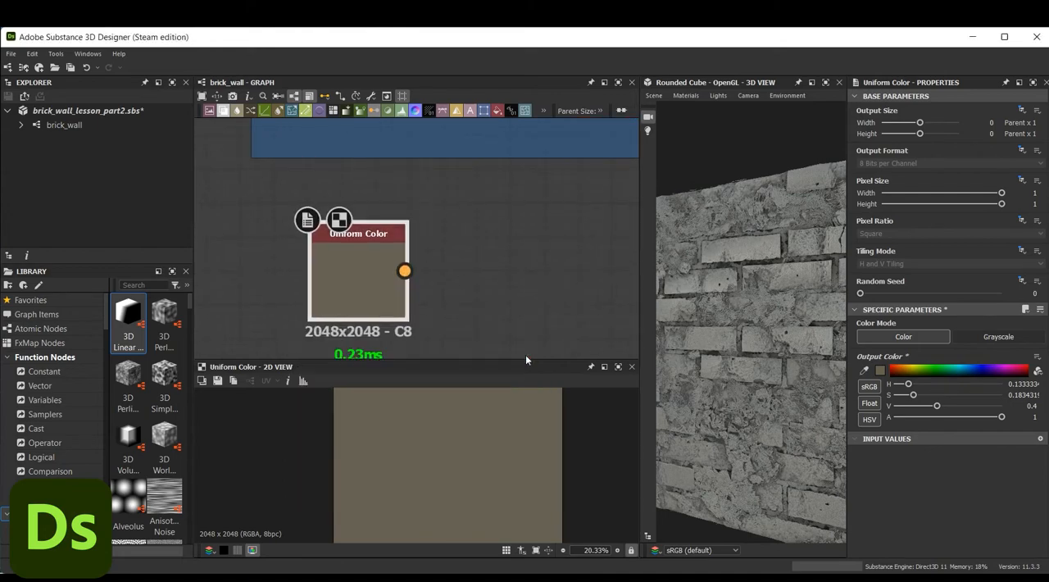
scroll(390, 246, "down", 2)
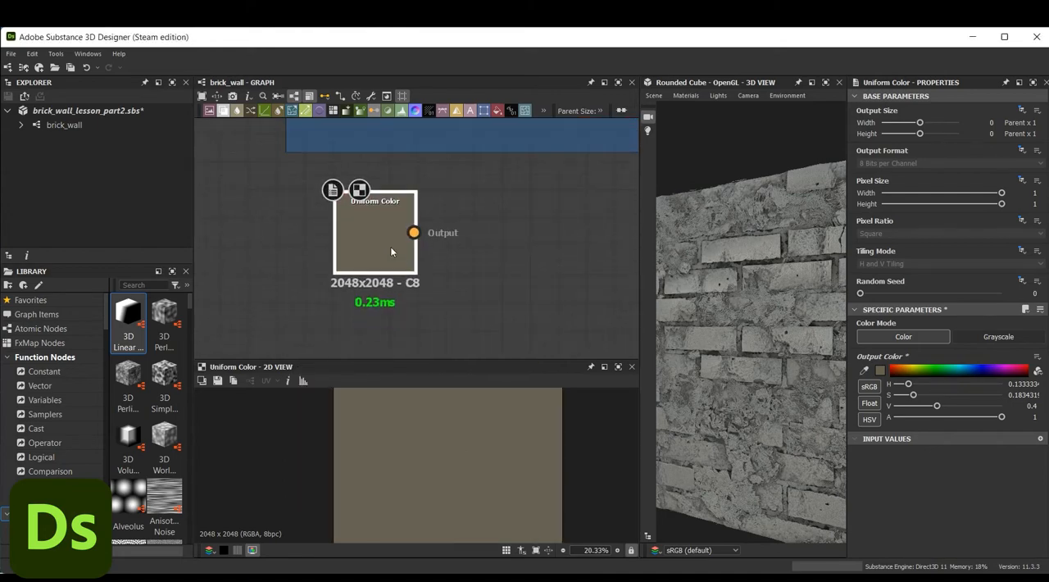
left_click(880, 370)
left_click_drag(312, 470, 313, 464)
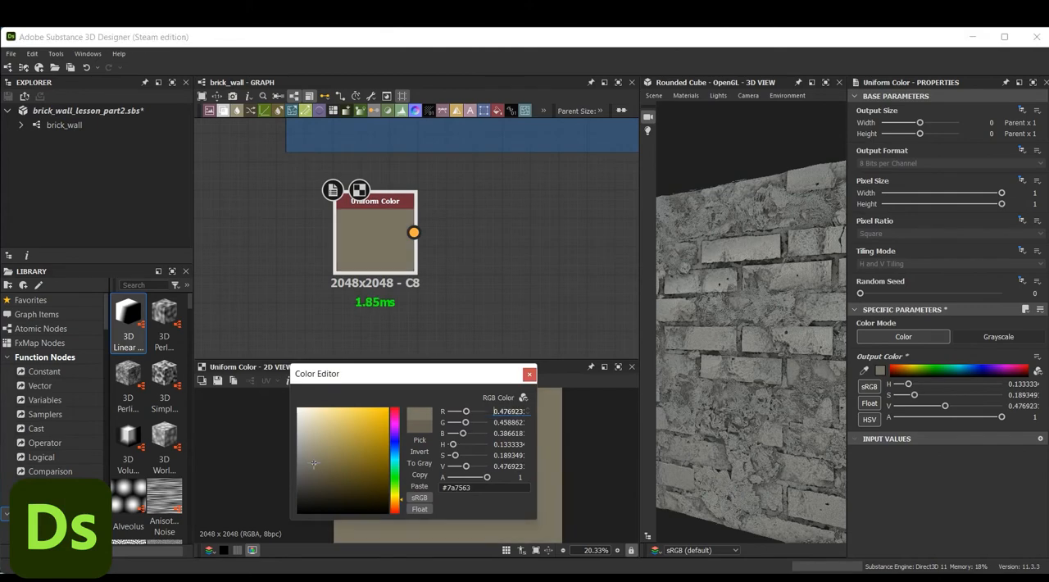
left_click(529, 374)
Add an HSL node below the Uniform Color node and connect the Uniform Color output to its input
left_click(401, 318)
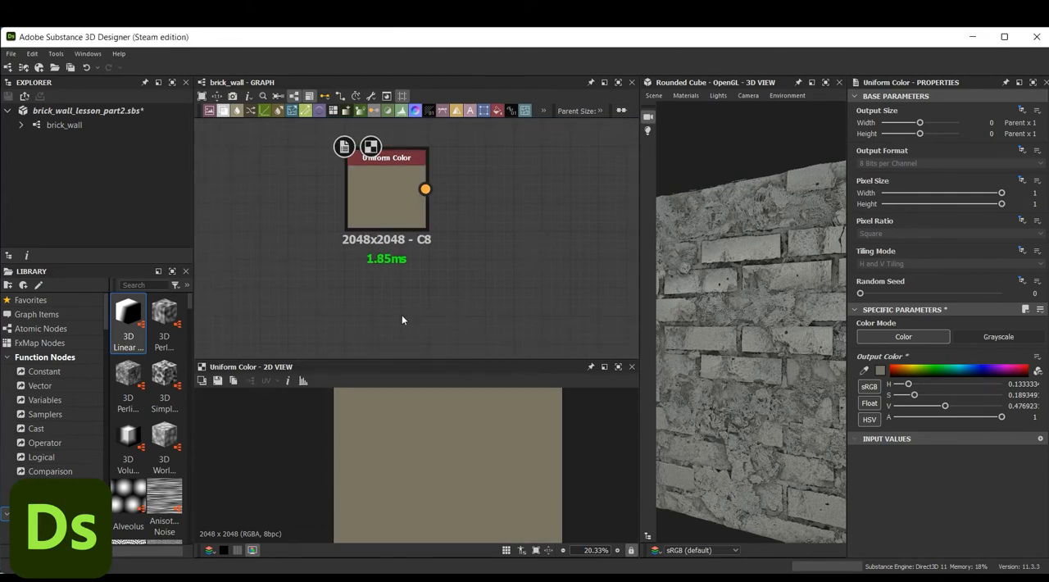
key("space")
type("hsl")
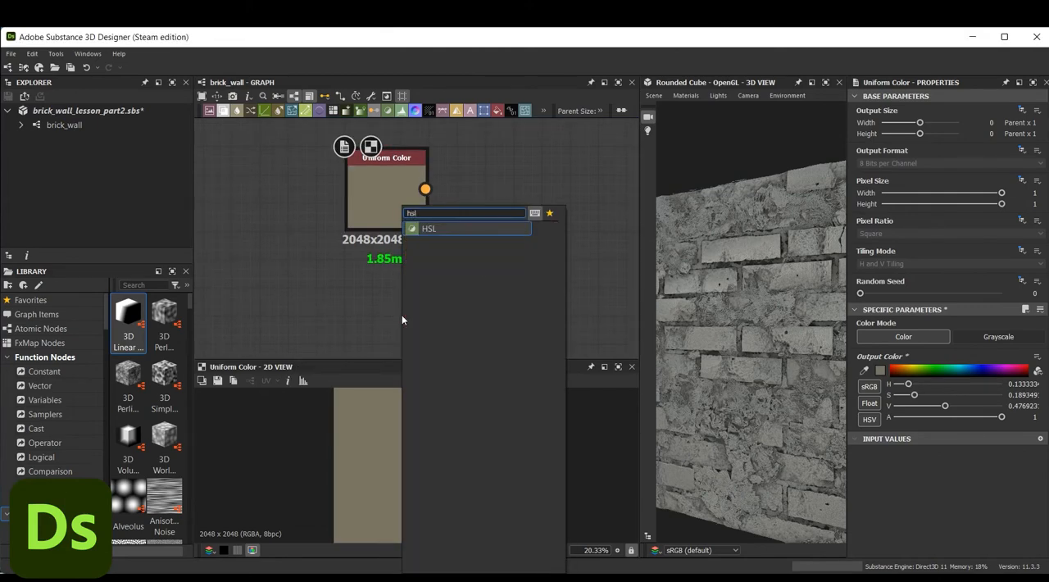
left_click(452, 230)
left_click_drag(425, 190, 463, 284)
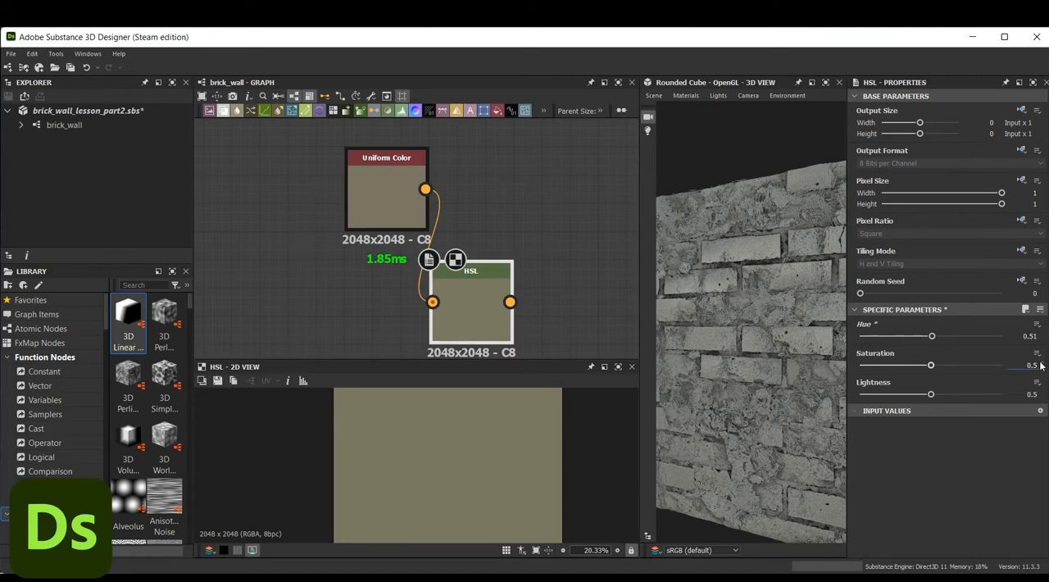
Set the new HSL node's Hue to 0.51, Saturation to 0.53 and Lightness to 0.52
type("1")
left_click(1041, 392)
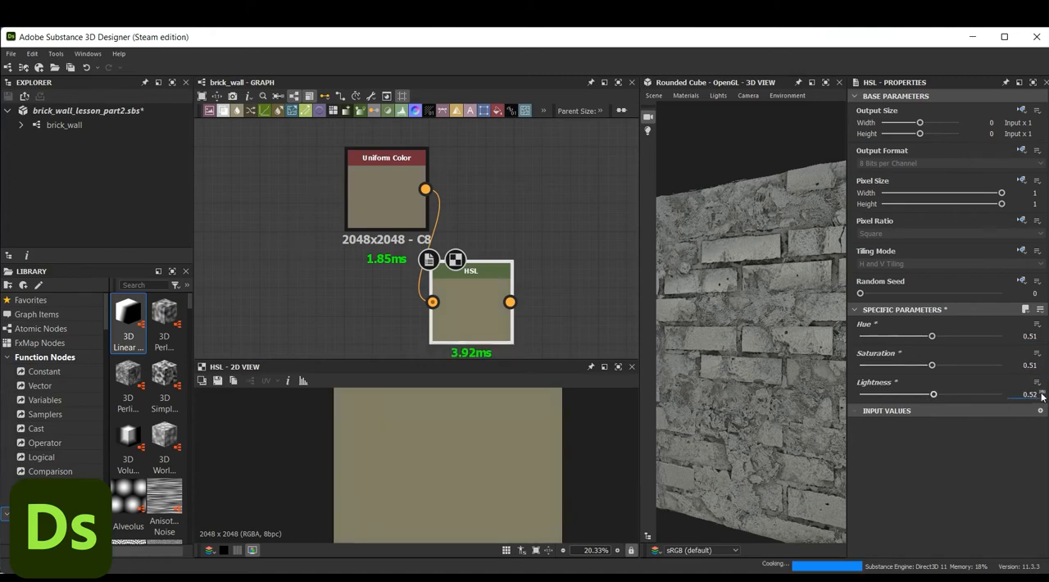
left_click(1041, 363)
left_click(1041, 363)
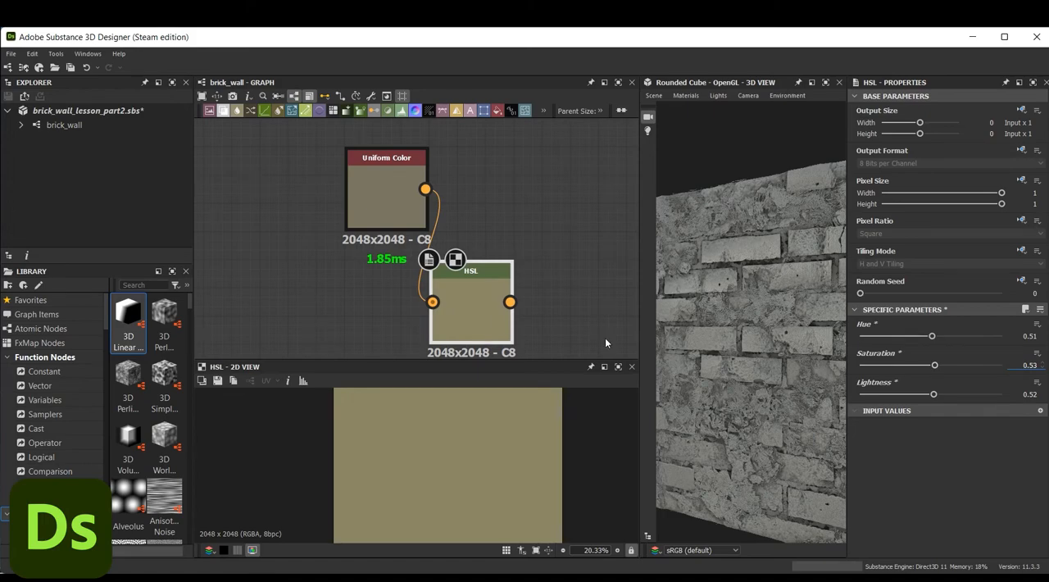
Add a Blend node beside the beige nodes, connecting the Uniform Color to its Foreground and the HSL to its Background
scroll(581, 300, "down", 1)
middle_click_drag(580, 235, 437, 232)
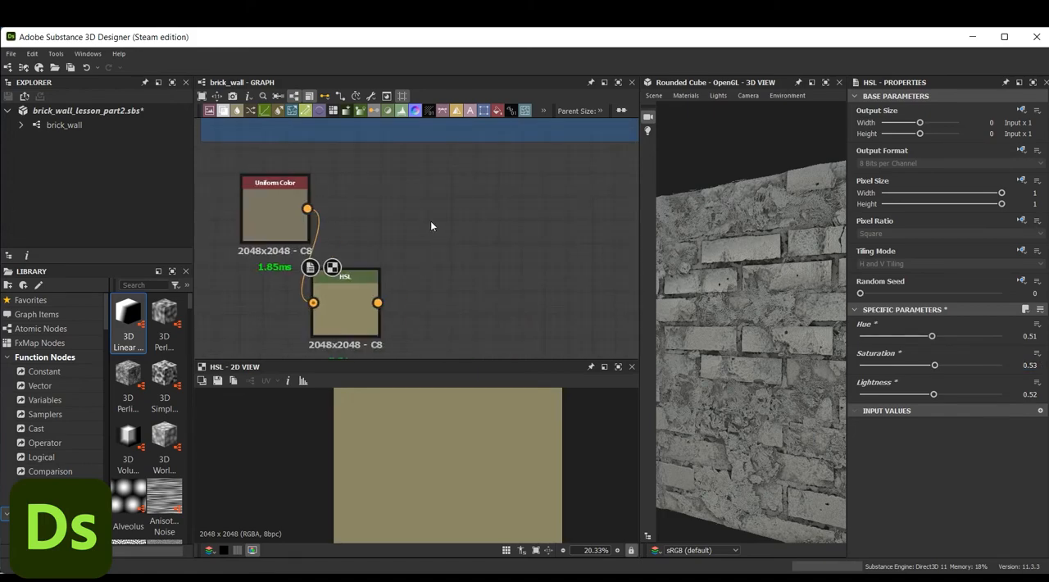
key("space")
type("blend")
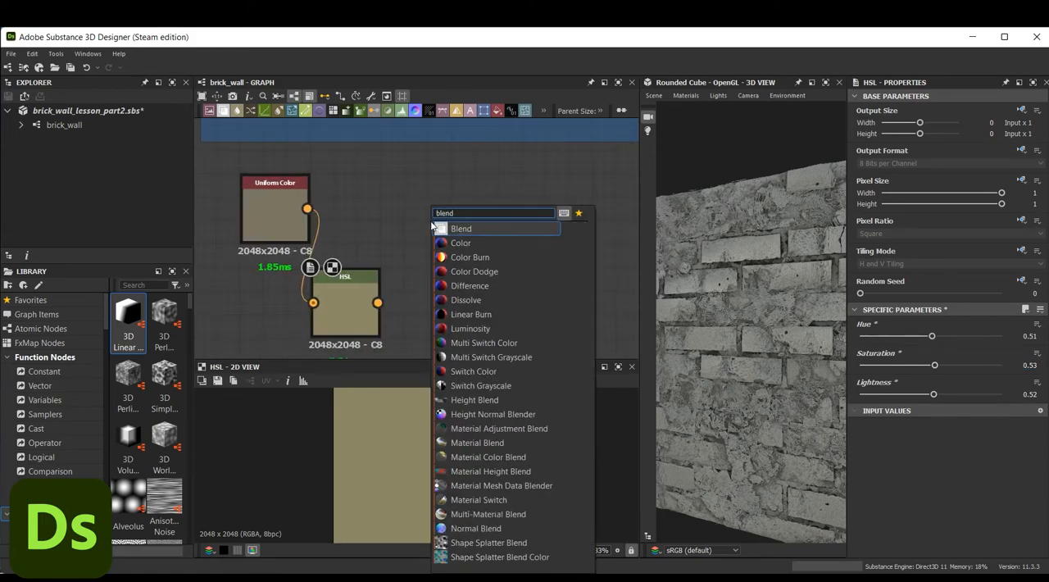
left_click(446, 228)
left_click_drag(306, 208, 431, 216)
left_click_drag(376, 302, 430, 231)
Add a Grunge Map 013 node below the HSL node and connect it to the Blend node's Opacity input
middle_click_drag(410, 271, 410, 200)
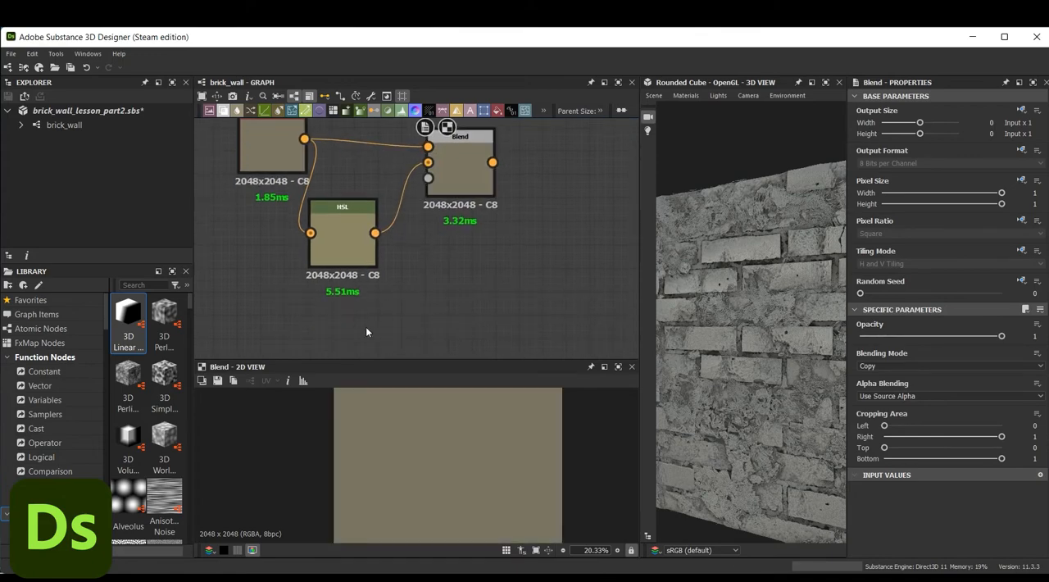
key("space")
type("gru")
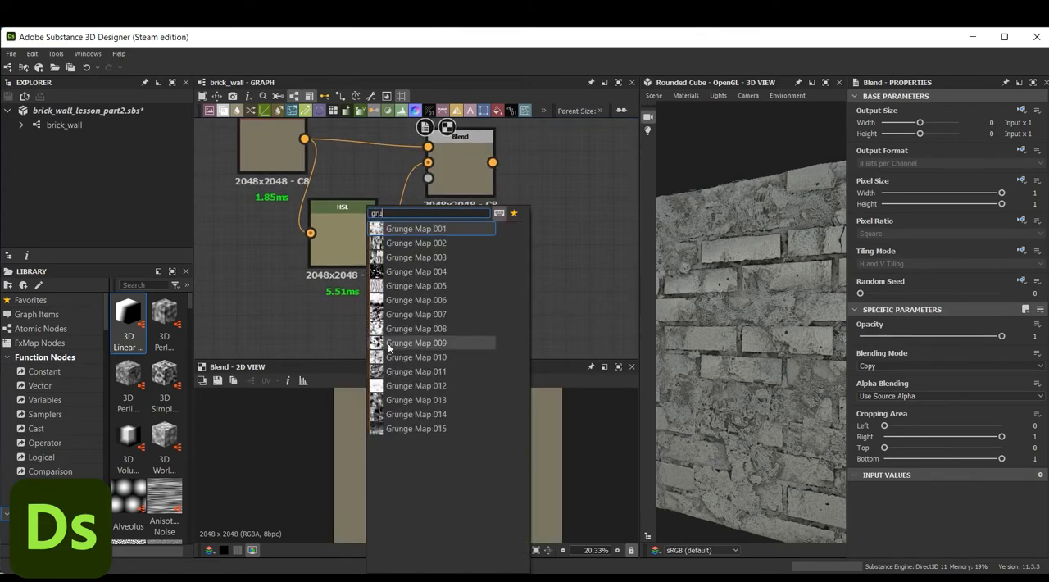
left_click(379, 399)
left_click_drag(386, 327, 428, 179)
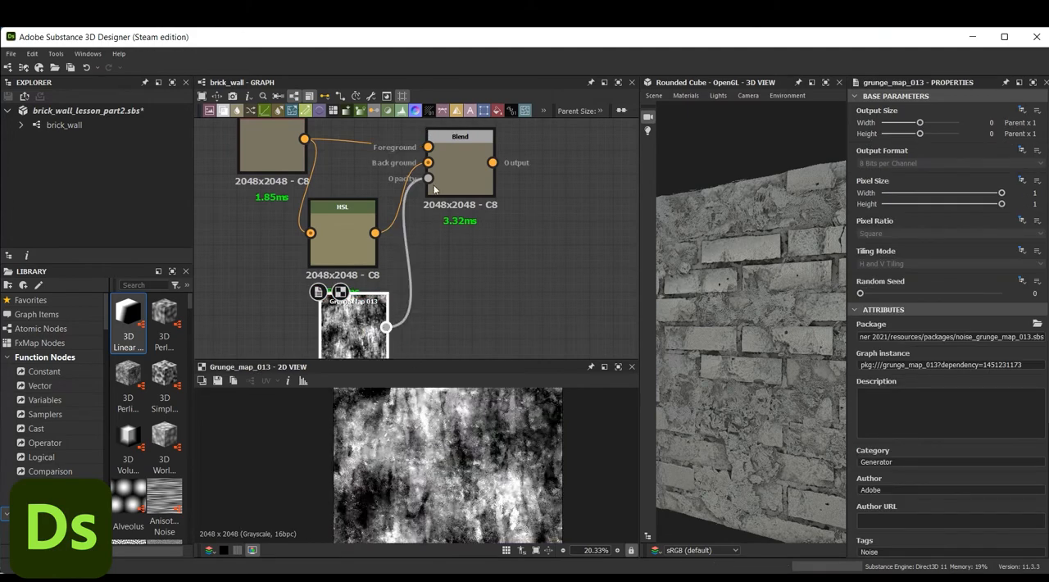
Set the beige Blend node's blending mode to Soft Light and check the result in the 2D view
left_click(435, 189)
left_click(903, 365)
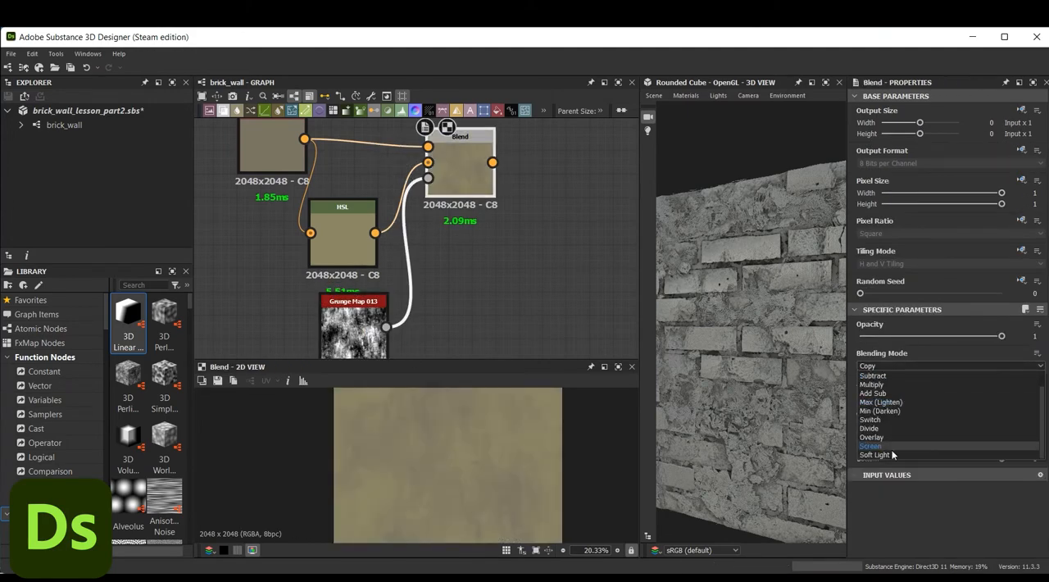
left_click(875, 454)
scroll(496, 464, "down", 1)
scroll(496, 463, "up", 3)
scroll(496, 463, "down", 1)
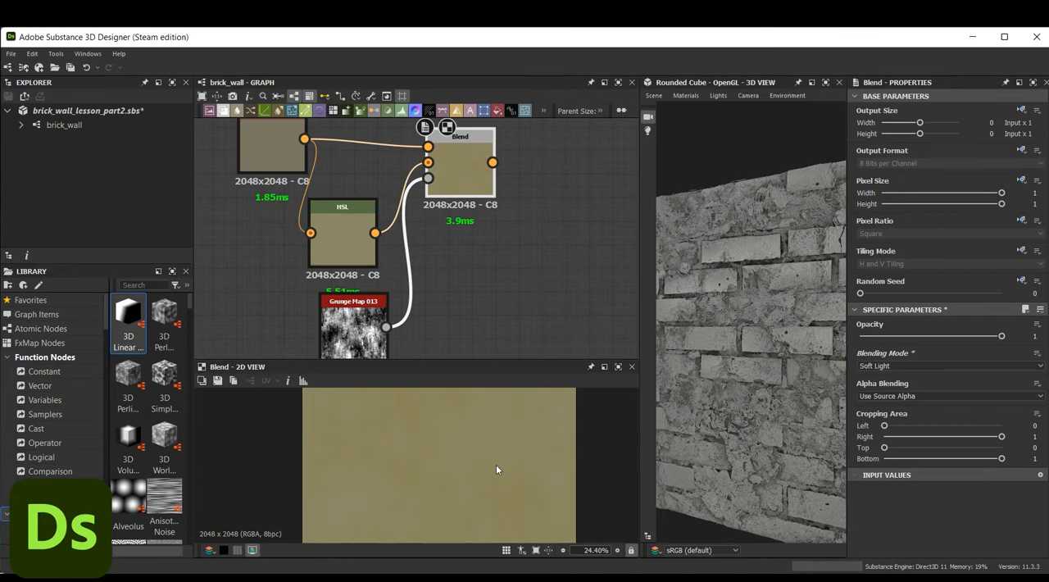
scroll(498, 463, "down", 2)
Set the beige HSL node's Hue to 0.5 and its Saturation to 0.52
left_click(342, 246)
left_click(1042, 338)
left_click(1043, 338)
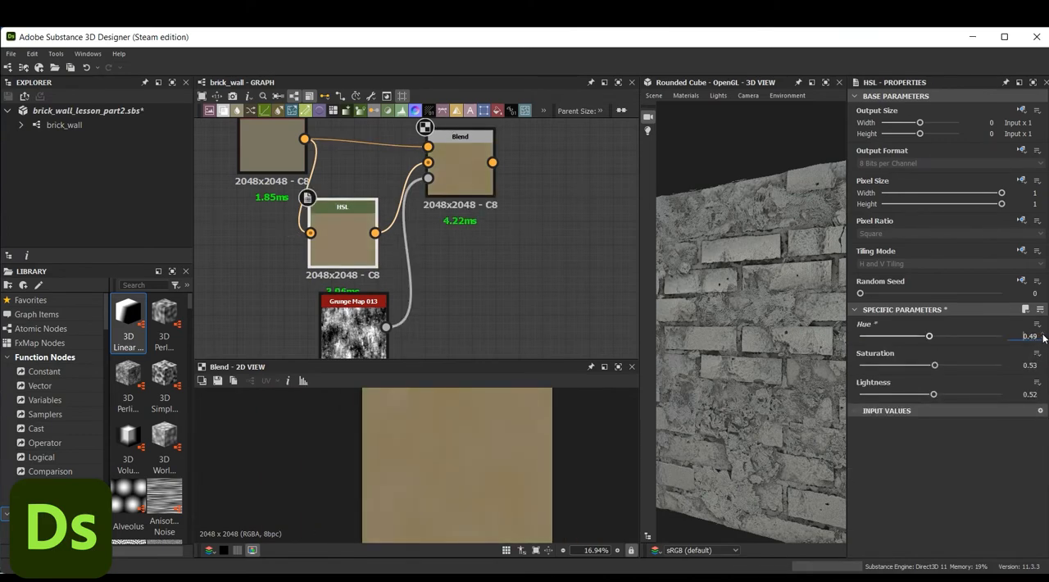
left_click(1043, 368)
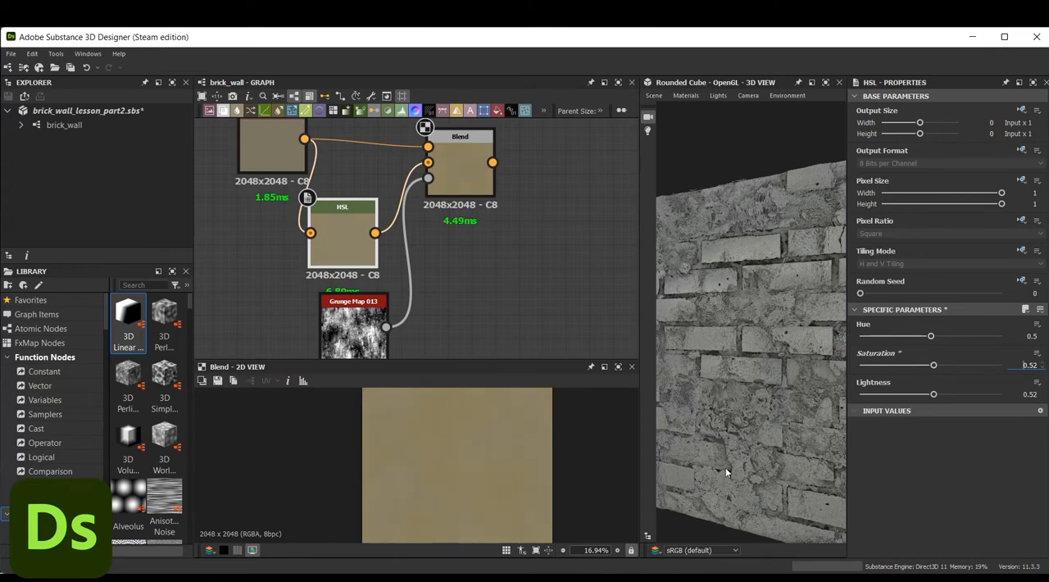
Add a second Uniform Color node beside the beige Blend node, below the Brick_color frame
middle_click_drag(549, 194, 487, 217)
scroll(525, 244, "down", 1)
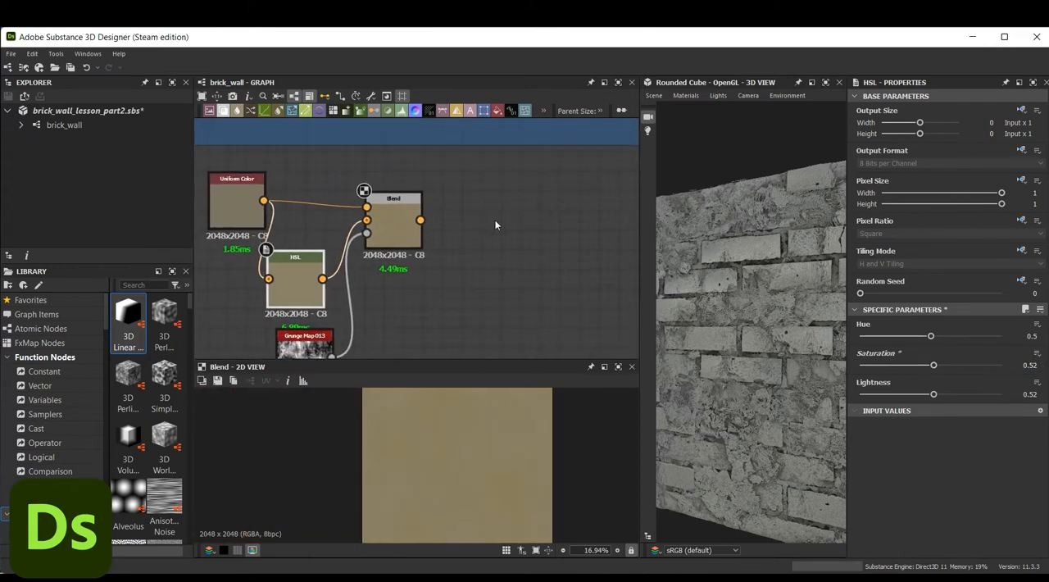
middle_click_drag(495, 225, 501, 199)
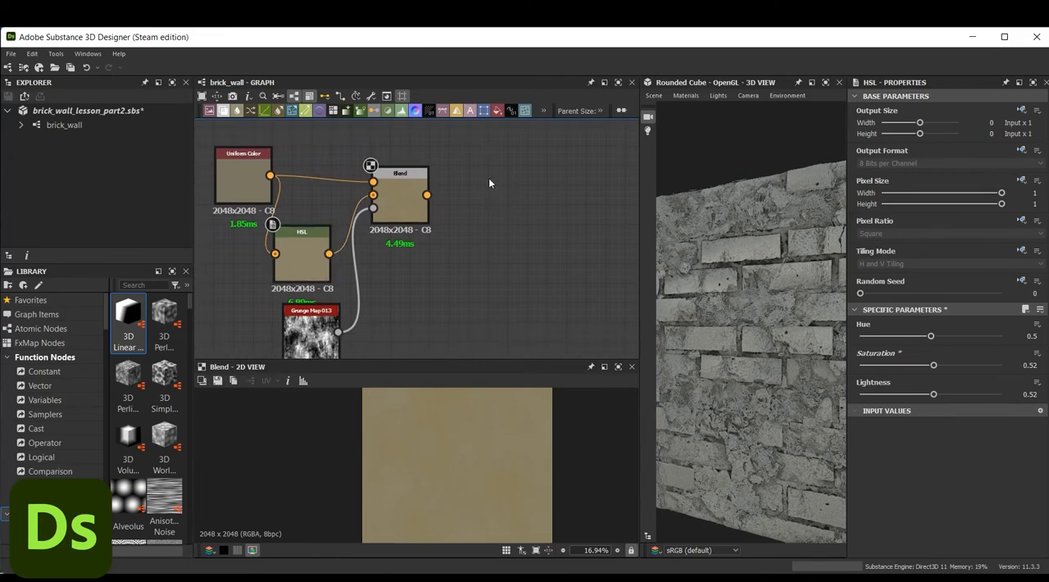
key("space")
type("unif")
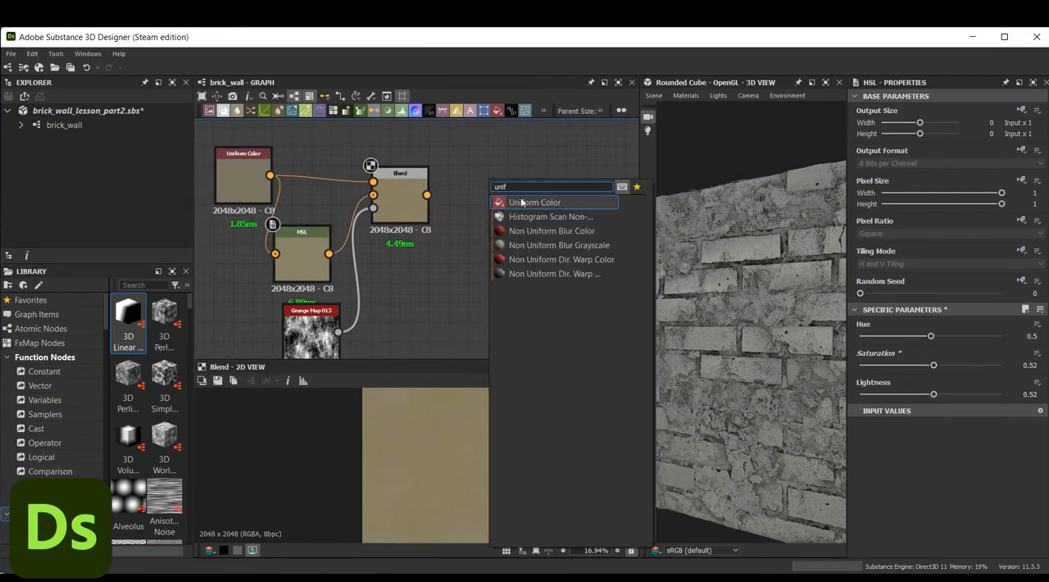
left_click(521, 202)
Set the new Uniform Color node's output color to the dark green #4c5f28 and move the node closer to the Blend node
left_click(881, 371)
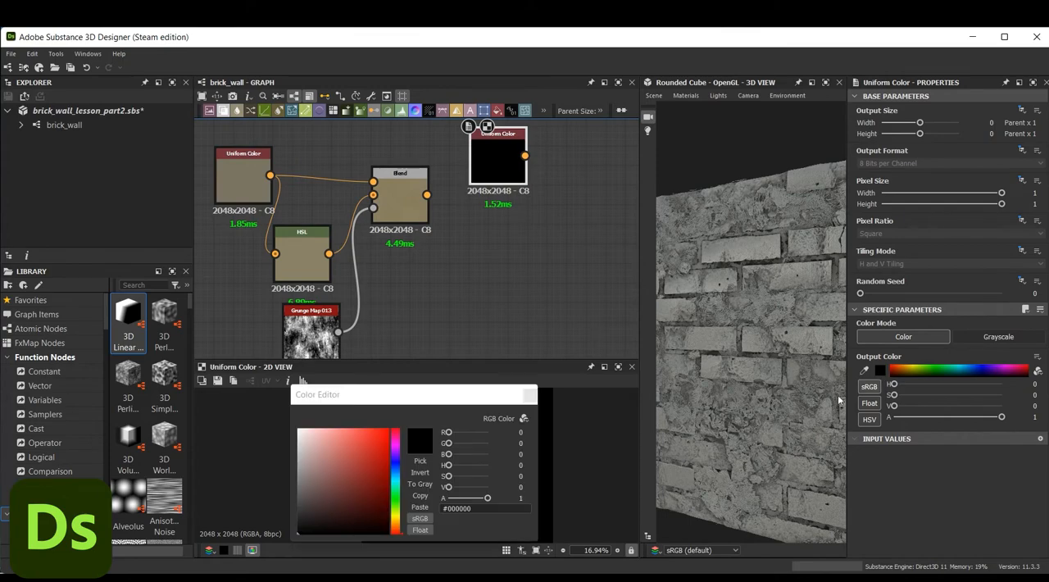
mouse_move(395, 531)
left_mouse_down()
mouse_move(397, 483)
mouse_move(396, 511)
left_mouse_up()
left_click(361, 498)
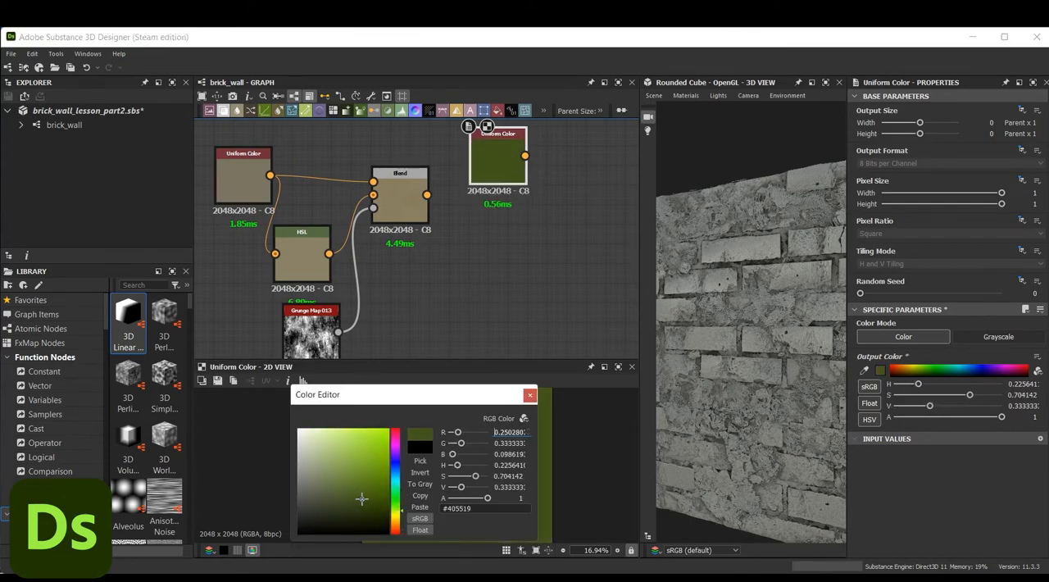
left_click_drag(358, 499, 350, 494)
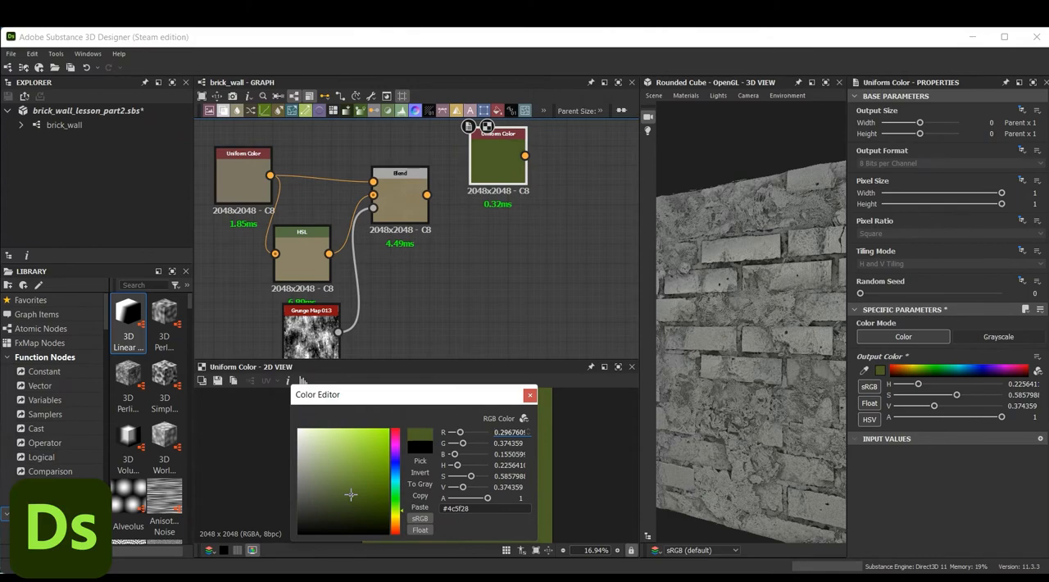
left_click(531, 399)
middle_click_drag(499, 167, 500, 257)
left_click_drag(499, 258, 481, 258)
left_click(548, 296)
Add a second Blend node with the green Uniform Color as Foreground and the first beige Blend as Background
middle_click_drag(551, 293, 505, 277)
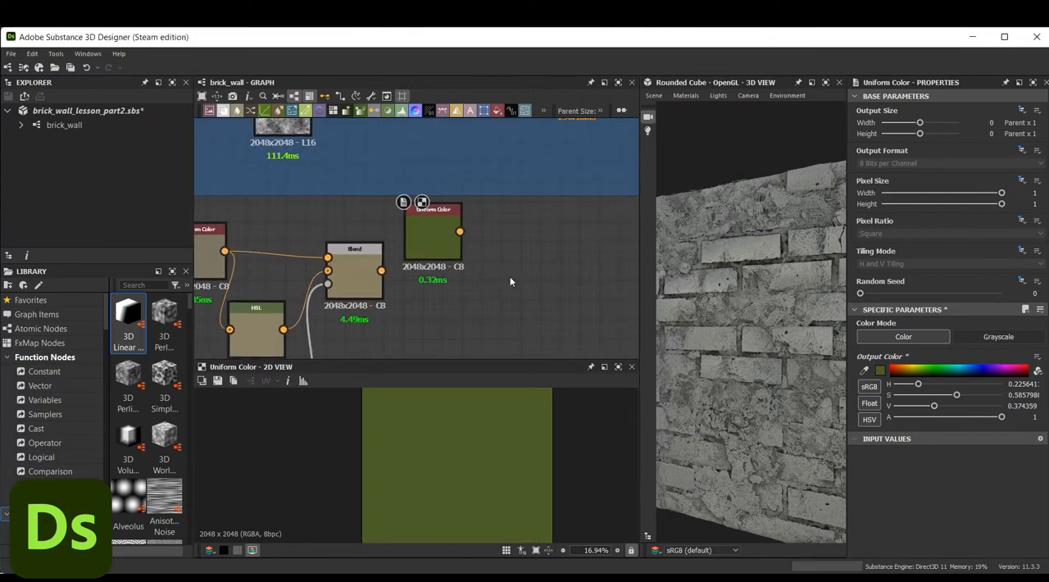
key("space")
type("ble")
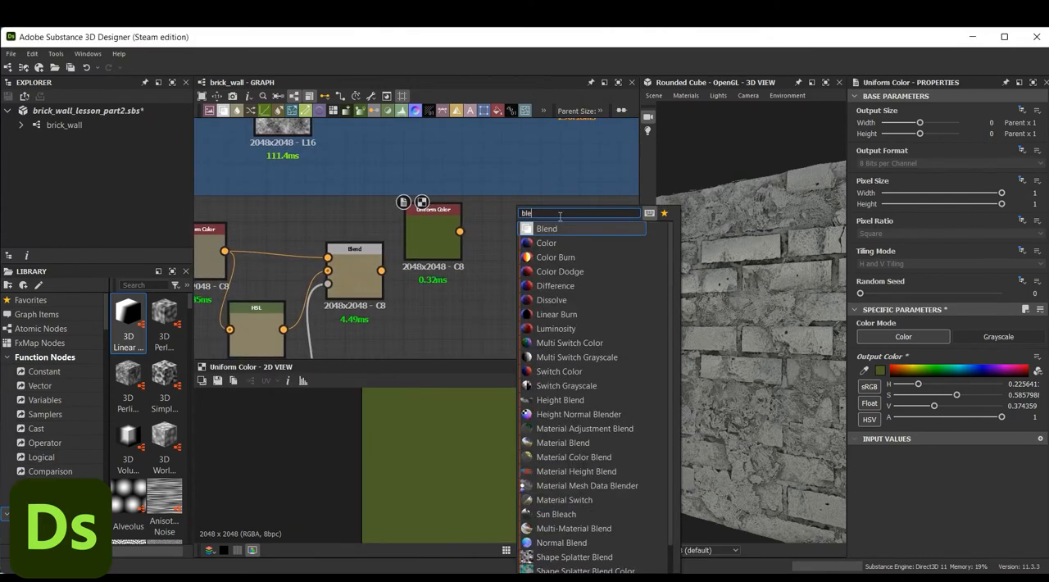
left_click(559, 230)
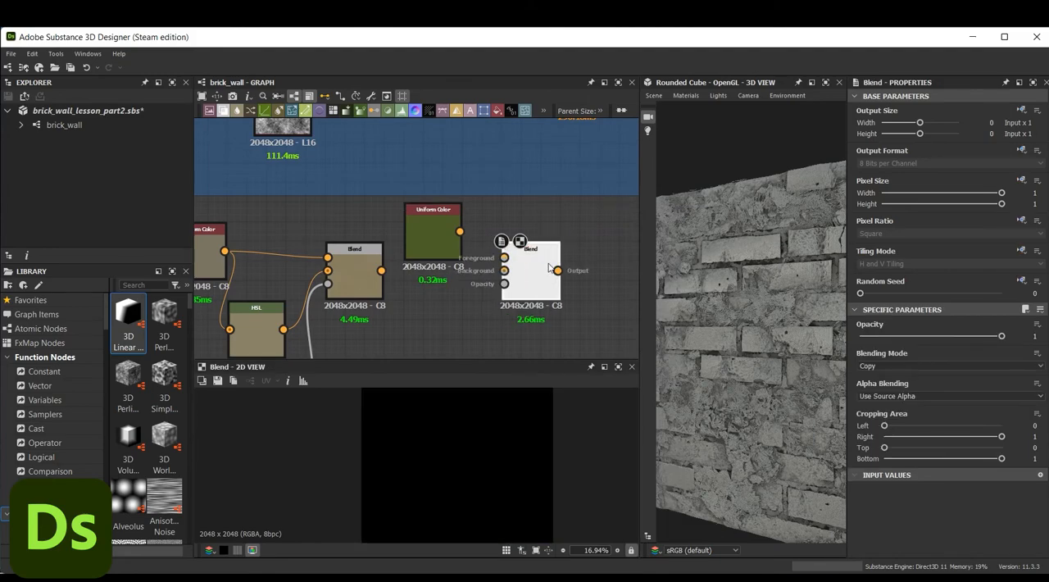
left_click_drag(381, 271, 515, 269)
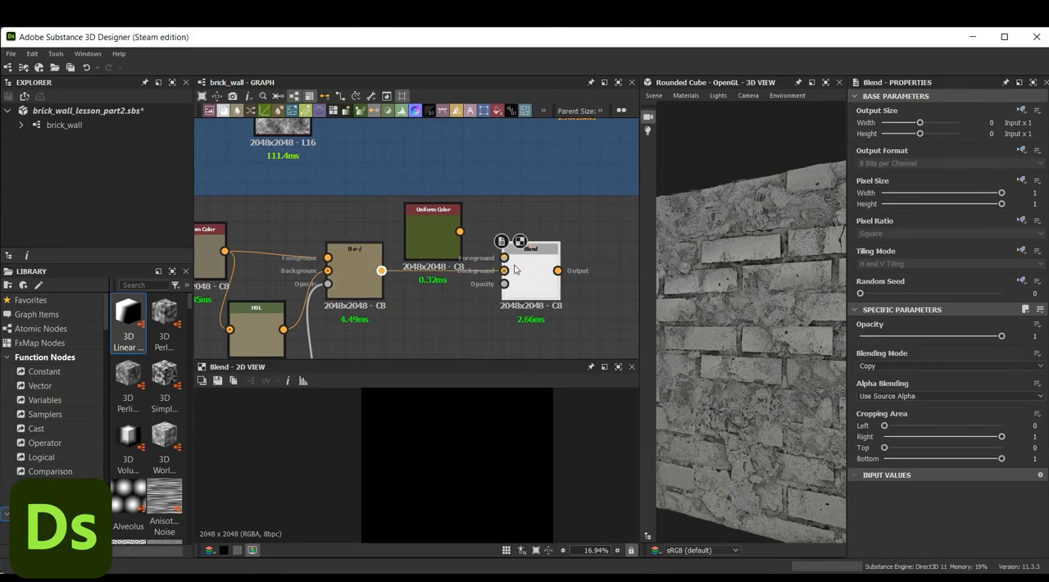
left_click_drag(460, 232, 504, 257)
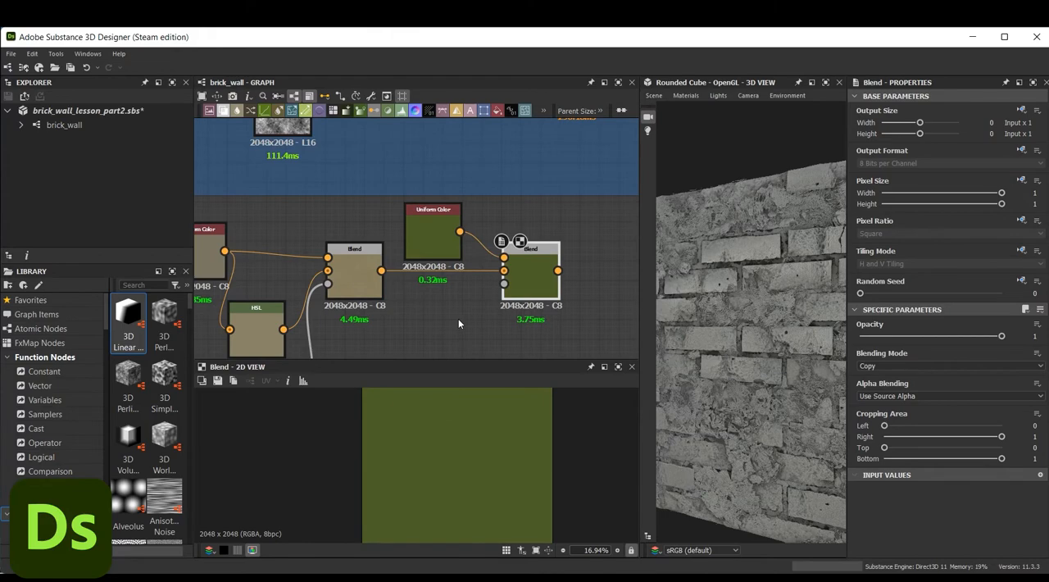
Add a BnW Spots 1 node below the green Uniform Color and connect it to the second Blend node's Opacity input
middle_click_drag(441, 336, 443, 310)
key("space")
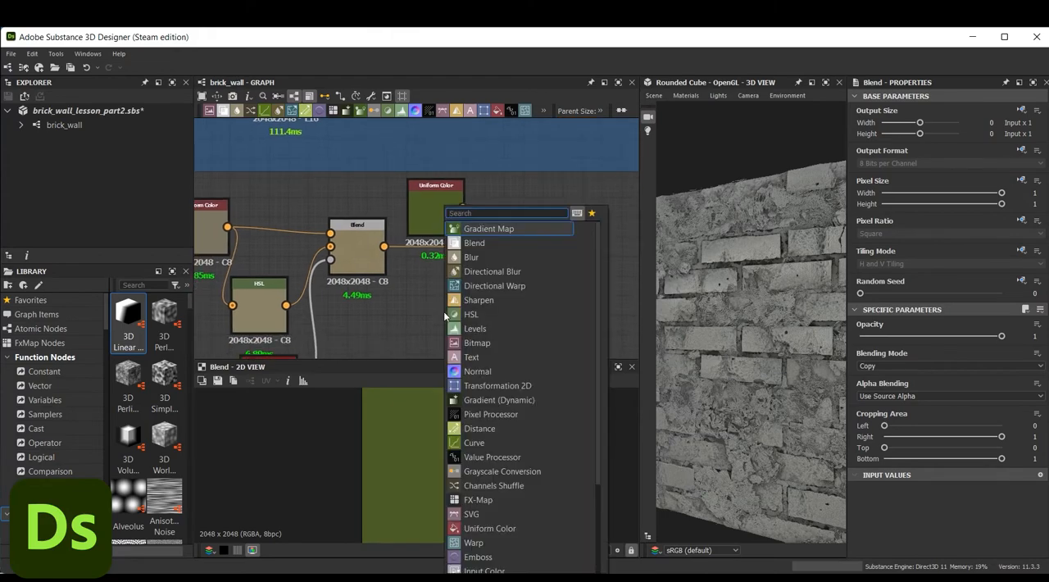
type("spot")
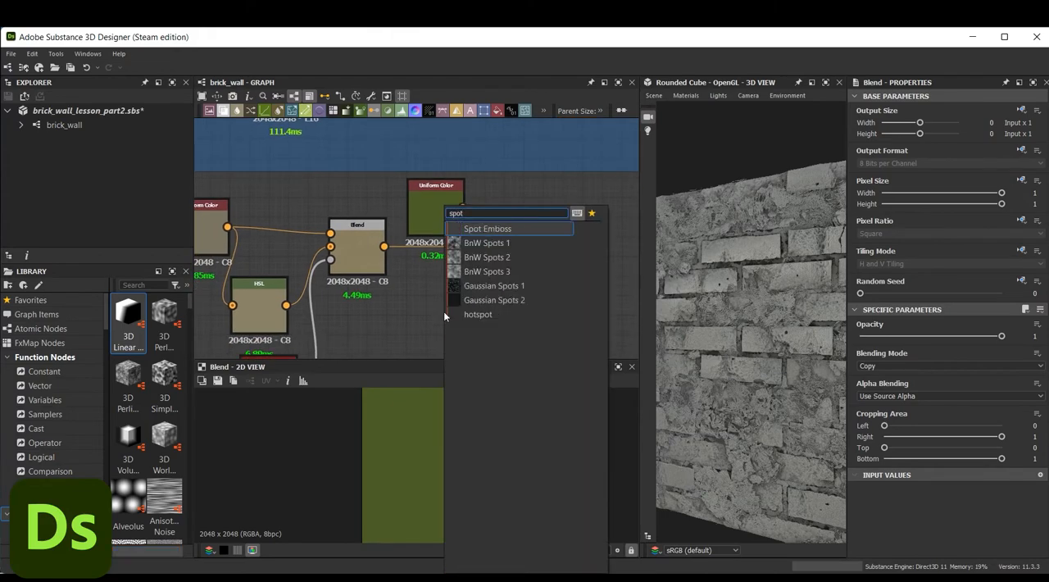
left_click(490, 244)
left_click_drag(464, 305, 533, 250)
Set the second Blend node's blending mode to Soft Light and its opacity to 0.6
double_click(531, 247)
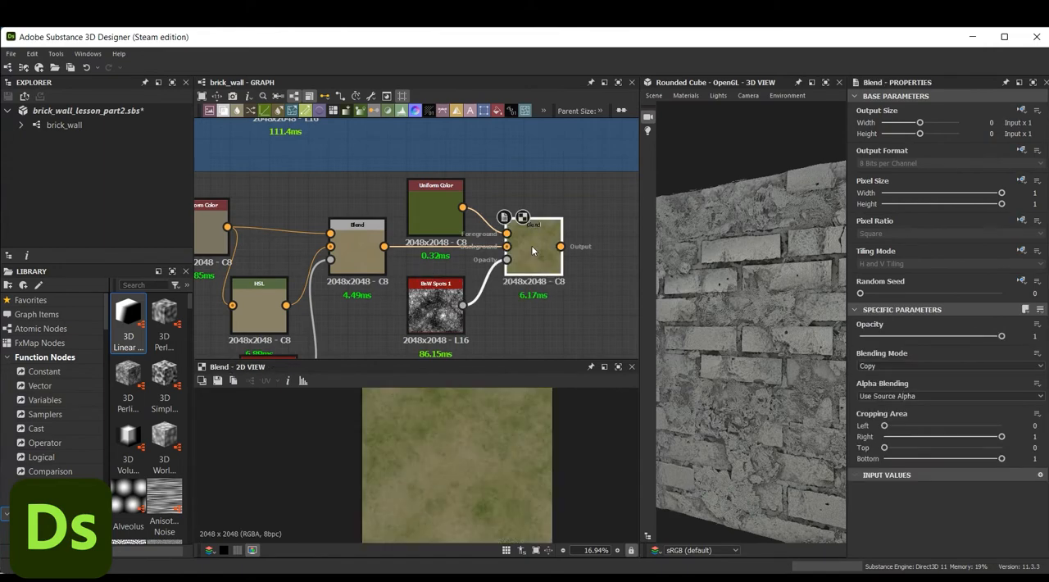
left_click(883, 365)
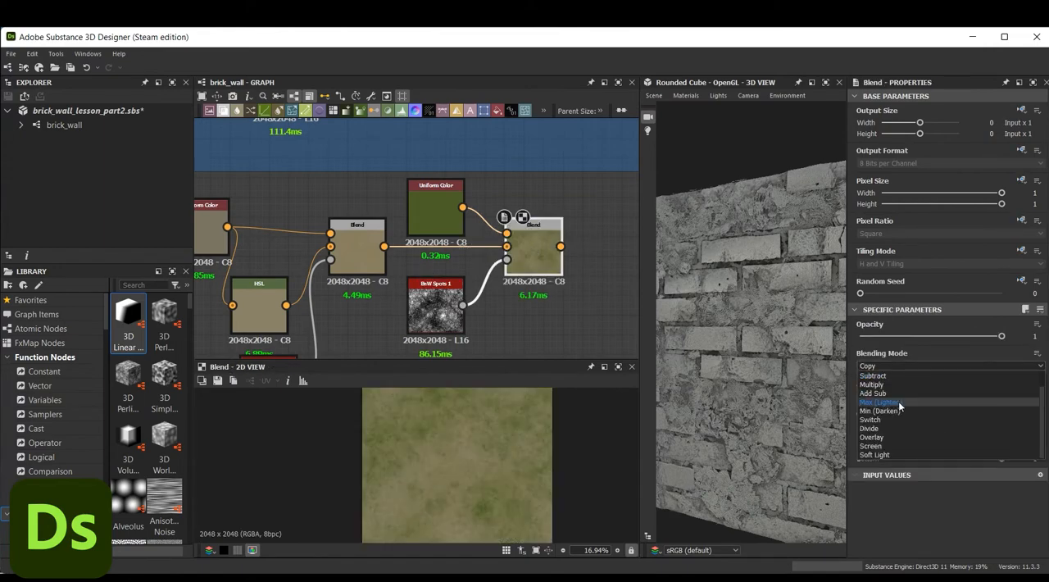
left_click(892, 450)
left_click_drag(1002, 336, 944, 336)
scroll(418, 485, "up", 5)
scroll(418, 479, "down", 5)
Enclose the beige and green color nodes in a frame titled Cement_color and move it slightly away from the Brick_color frame
middle_click_drag(602, 262, 439, 286)
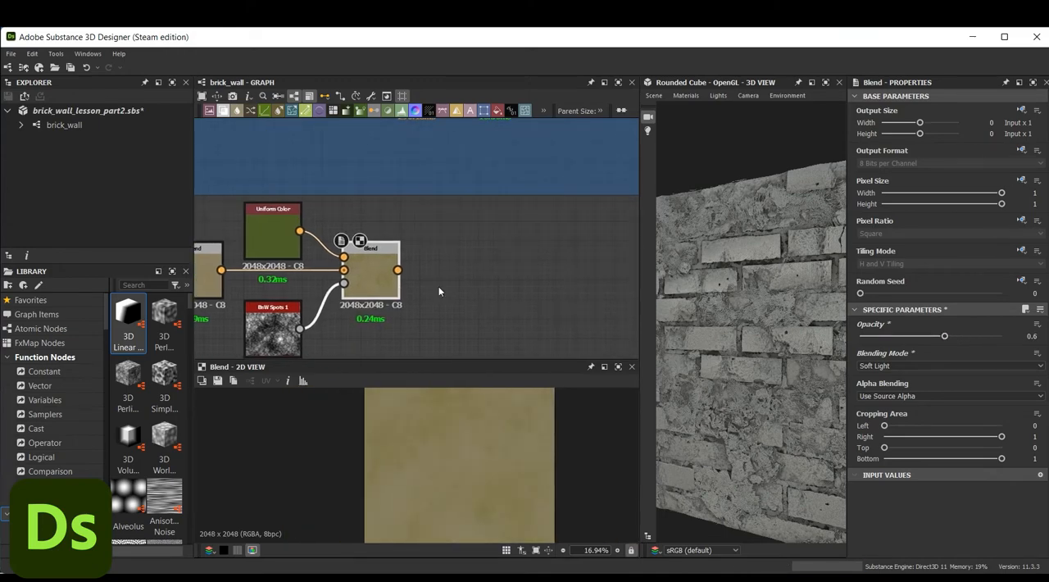
scroll(438, 286, "down", 2)
middle_click_drag(375, 306, 500, 290)
scroll(272, 249, "down", 3)
middle_click_drag(252, 245, 281, 241)
left_click_drag(264, 228, 461, 317)
right_click(443, 260)
left_click(484, 321)
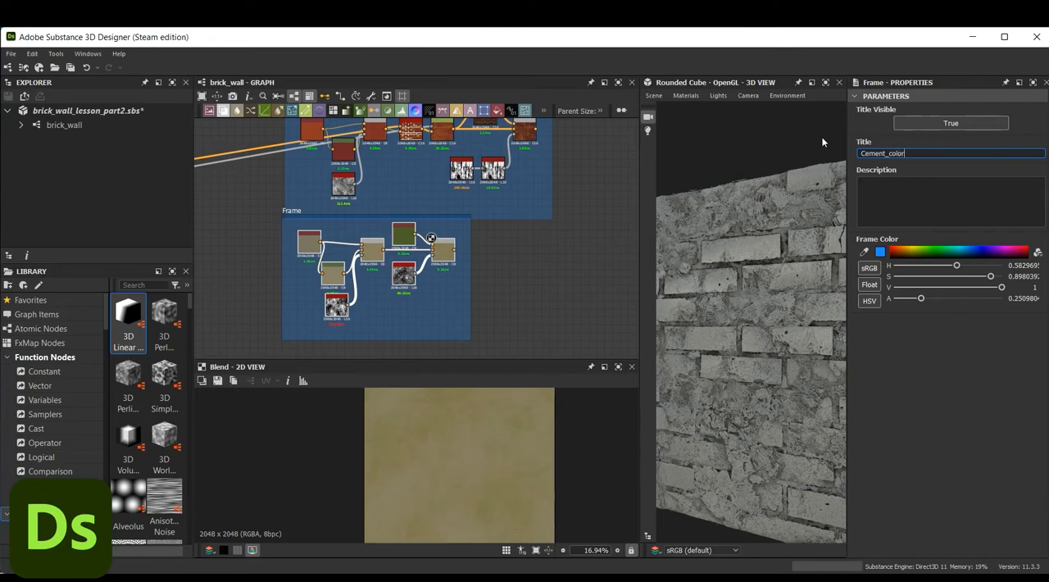
left_click(563, 259)
left_click_drag(334, 217, 343, 238)
left_click(545, 295)
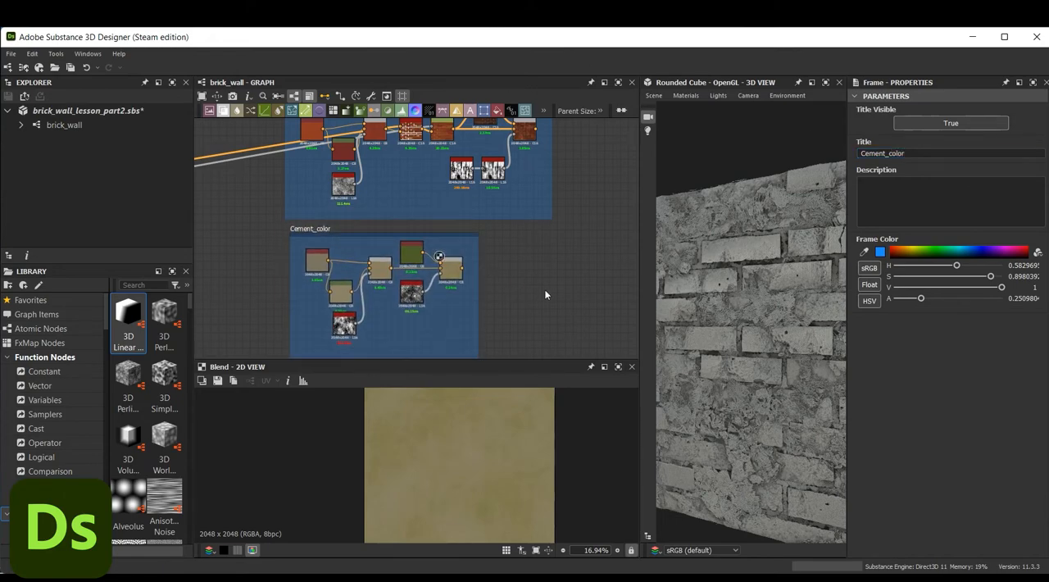
Add a new Blend node in the empty area beside the Cement_color frame
key("super+Print")
scroll(541, 302, "down", 4)
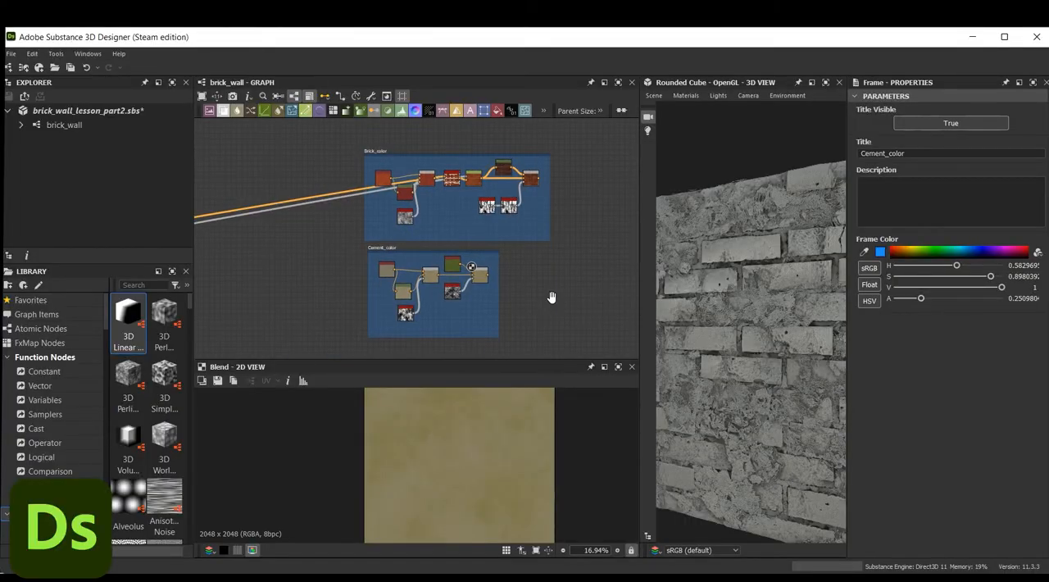
middle_click_drag(541, 304, 566, 262)
middle_click_drag(527, 351, 582, 217)
scroll(459, 262, "up", 3)
middle_click_drag(462, 260, 565, 255)
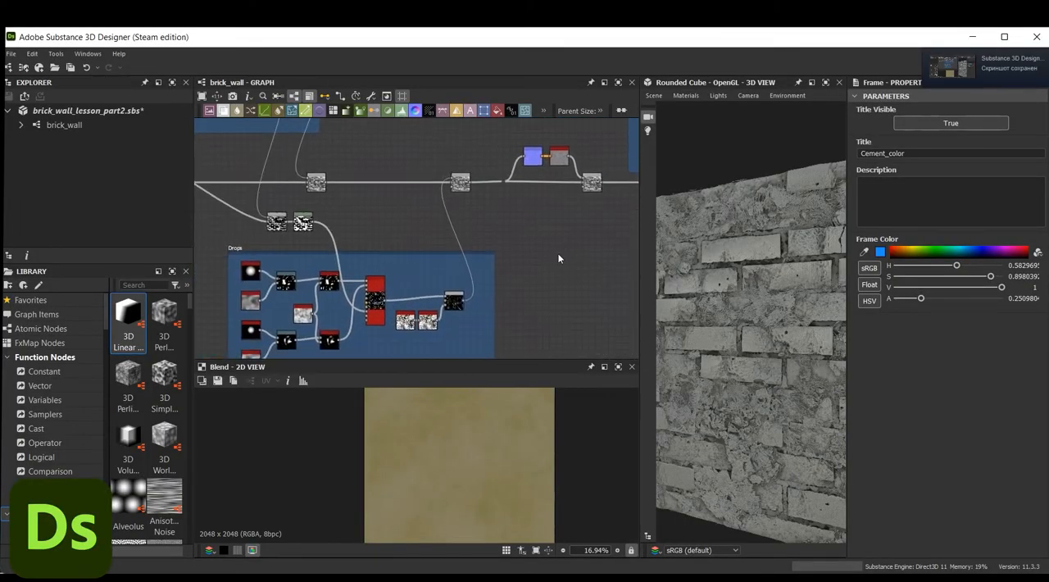
middle_click_drag(417, 210, 292, 290)
middle_click_drag(501, 220, 277, 293)
middle_click_drag(476, 210, 465, 282)
key("space")
type("blend")
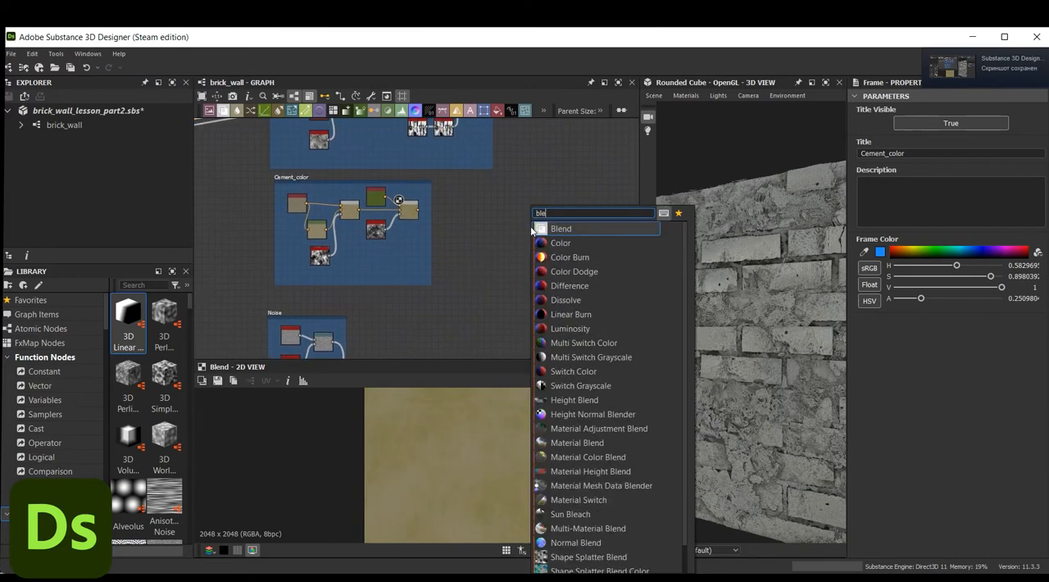
key("Return")
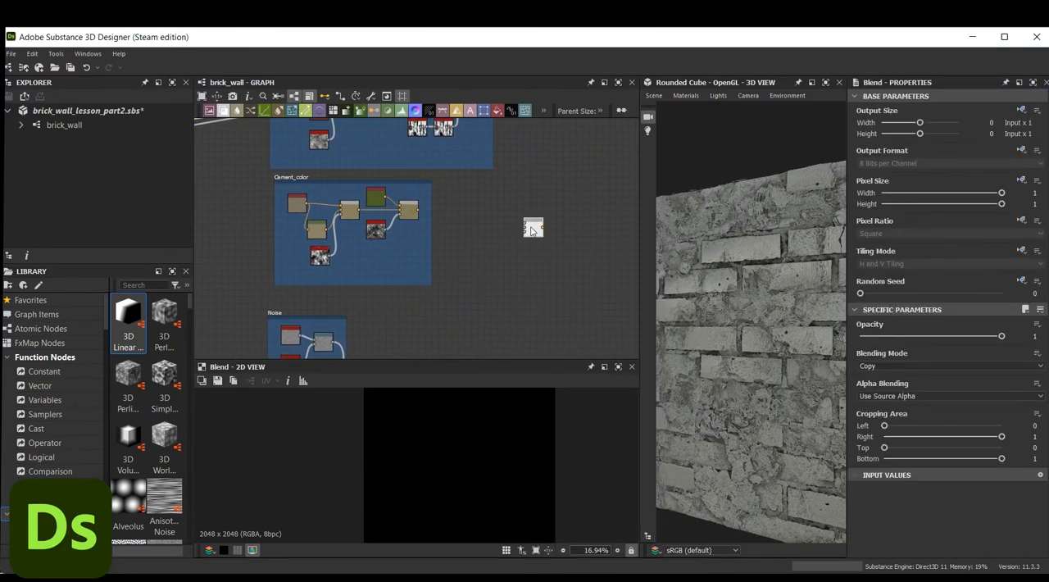
Connect the black-and-white mask node just above the Drops frame to the new Blend node beside Cement_color
scroll(531, 233, "down", 5)
middle_click_drag(502, 263, 540, 225)
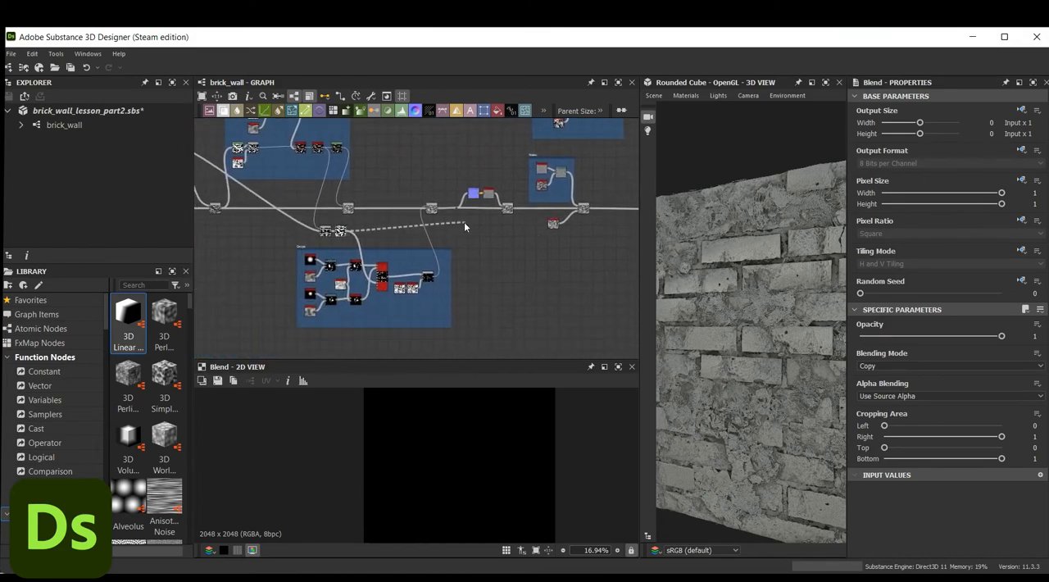
scroll(361, 237, "up", 9)
scroll(341, 236, "down", 5)
middle_click_drag(623, 235, 286, 293)
scroll(286, 293, "down", 3)
middle_click_drag(413, 228, 322, 289)
scroll(440, 203, "up", 5)
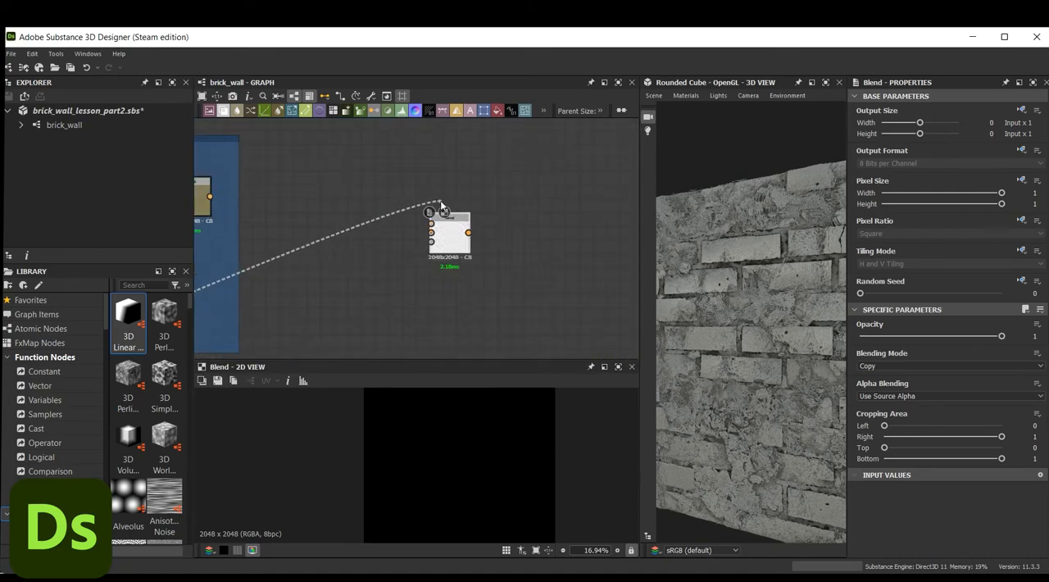
left_click(431, 223)
Connect the Drops frame's final output to another input of the Blend node beside Cement_color
scroll(358, 284, "down", 4)
middle_click_drag(270, 353, 505, 194)
left_click(481, 196)
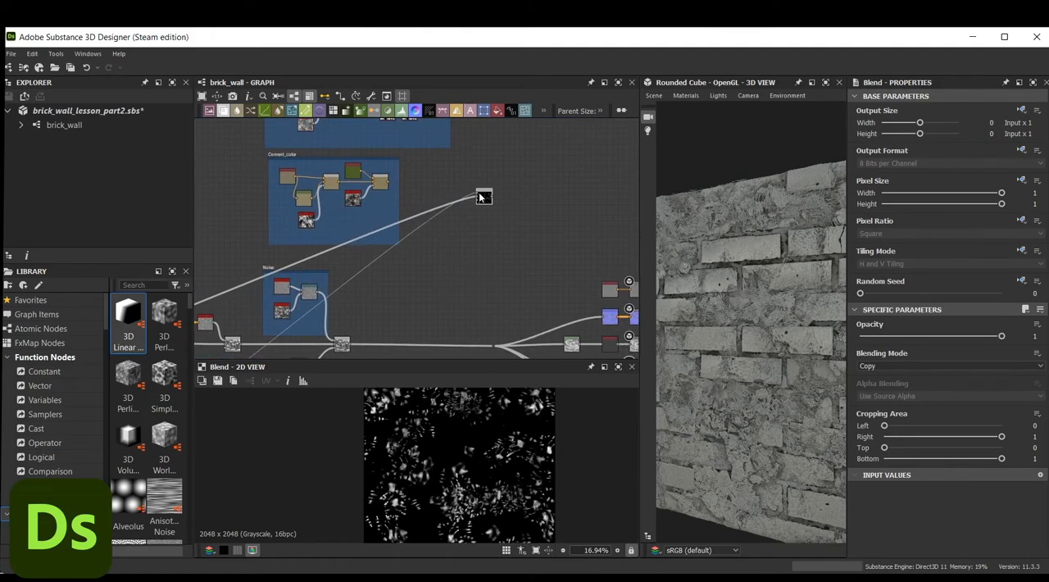
middle_click_drag(442, 242, 429, 265)
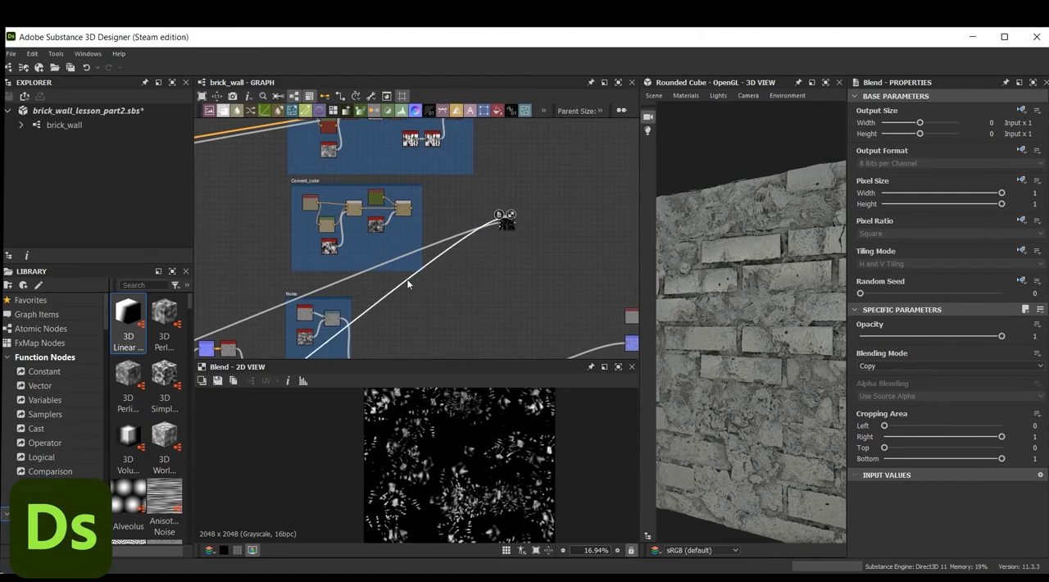
Insert a Levels node on the link between the Drops frame's output and the Blend node beside Cement_color
key("space")
type("leve")
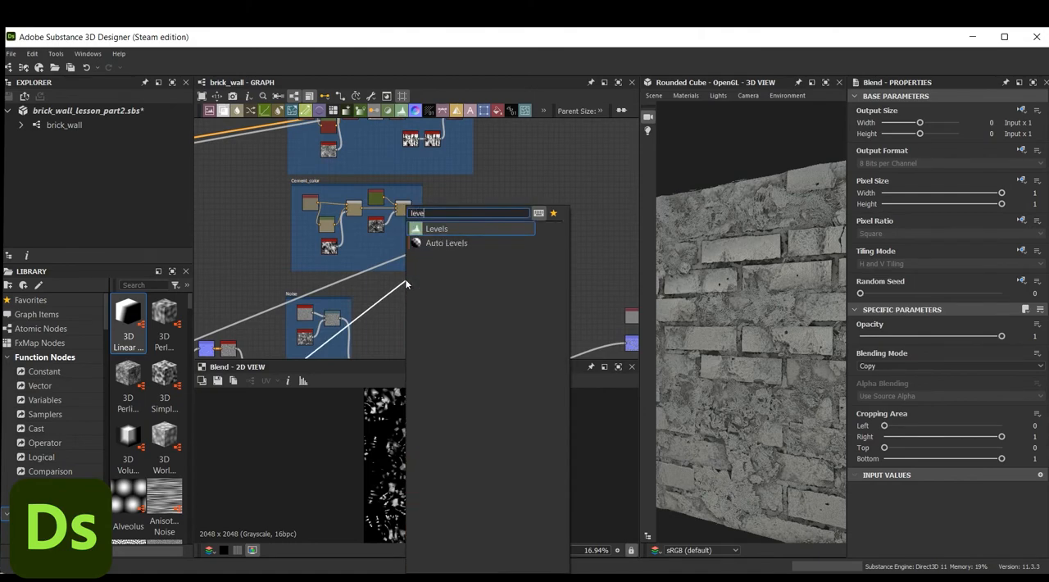
left_click(431, 233)
middle_click_drag(442, 300, 523, 283)
left_click_drag(403, 329, 560, 201)
Lower the white point and raise the black point in the Levels histogram to sharpen the drops mask's contrast
scroll(481, 482, "up", 6)
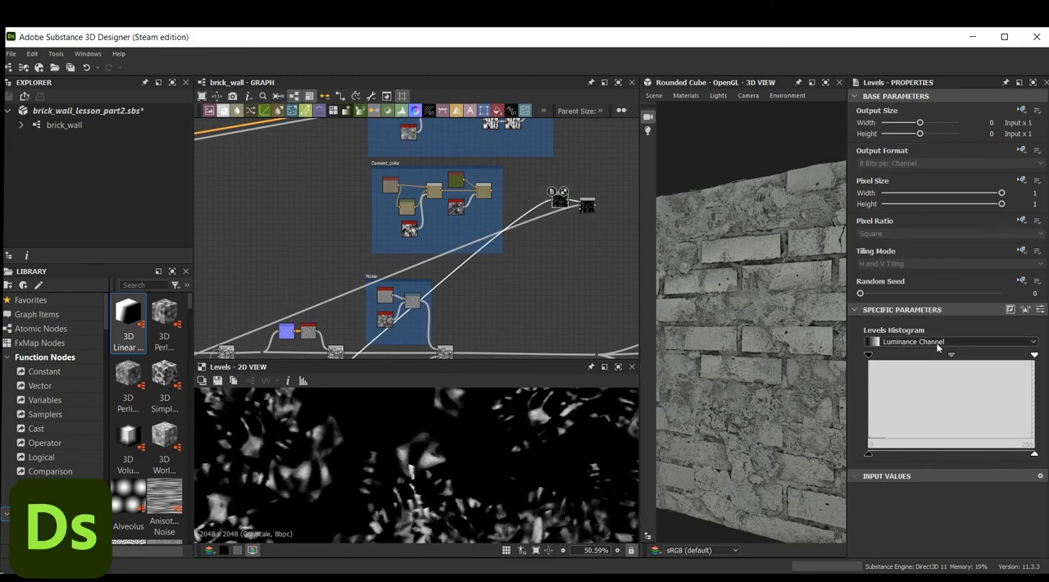
left_click_drag(1034, 357, 951, 357)
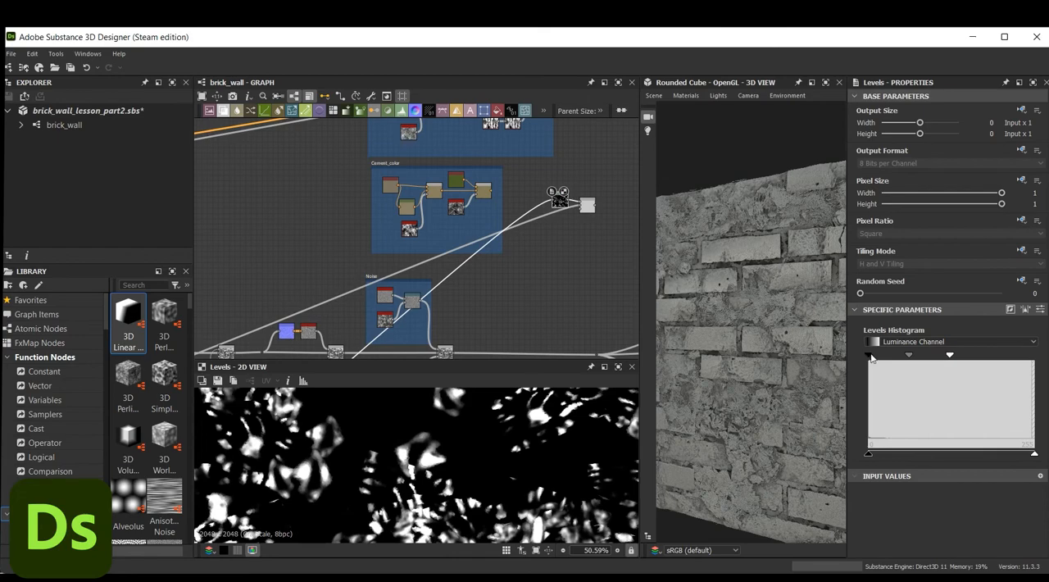
left_click_drag(868, 355, 904, 355)
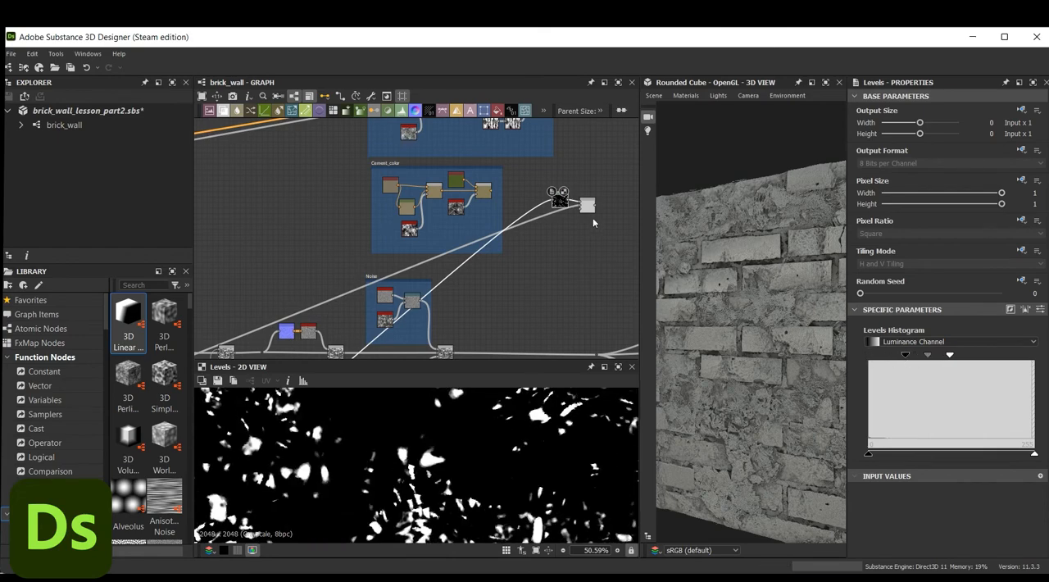
Set the mask Blend node's blending mode to Add (Linear Dodge) and nudge the Levels node into place beside it
middle_click_drag(551, 223, 511, 258)
scroll(545, 210, "down", 1)
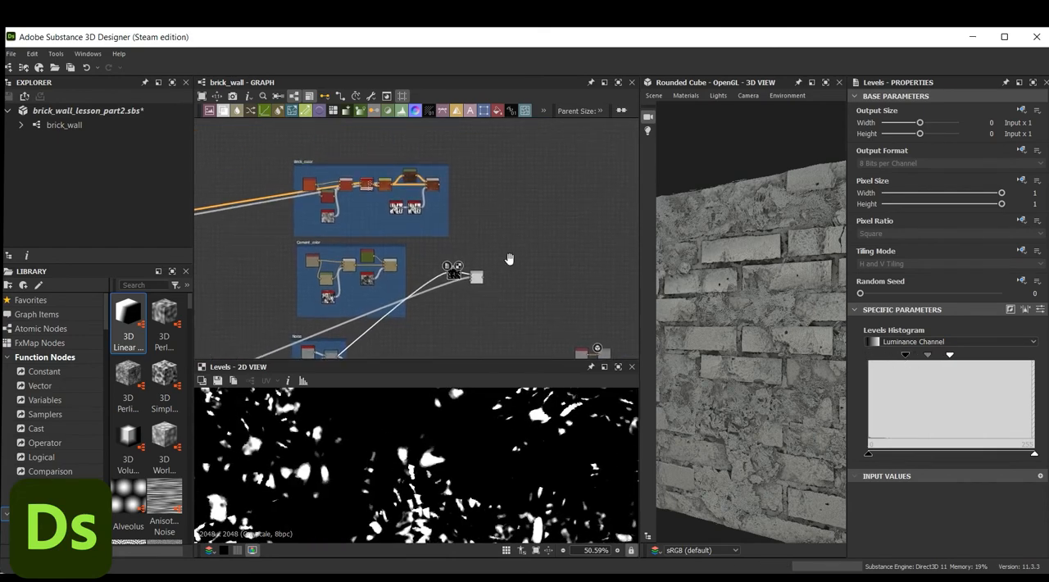
double_click(471, 277)
left_click(943, 365)
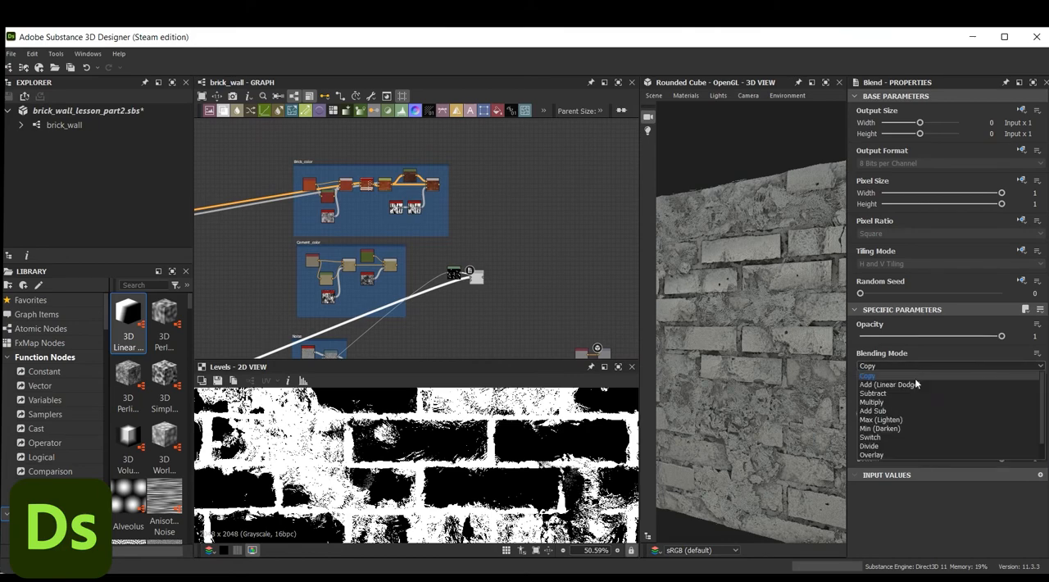
left_click(890, 392)
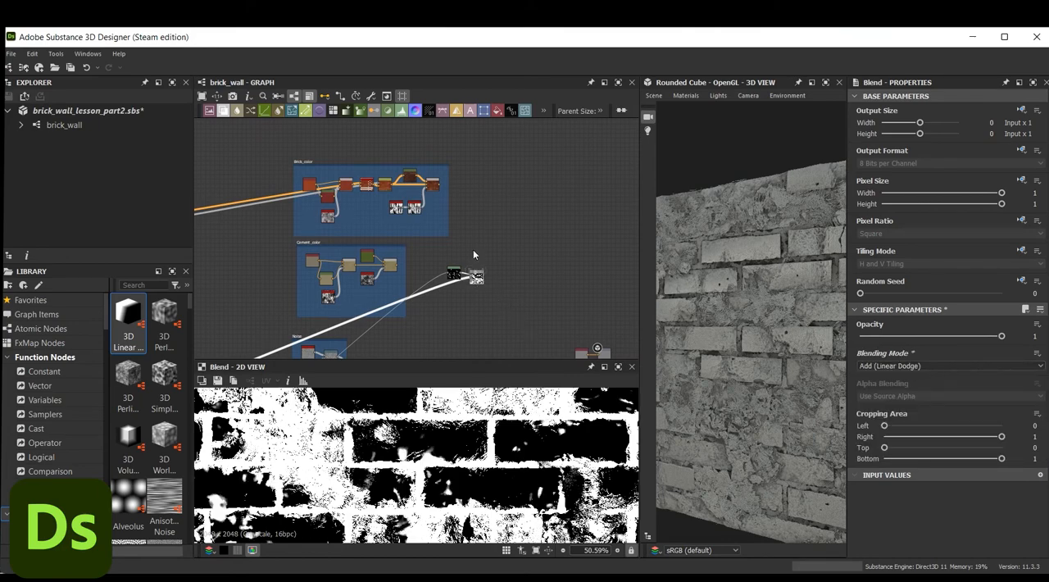
scroll(473, 249, "down", 1)
double_click(480, 272)
middle_click_drag(482, 275, 494, 302)
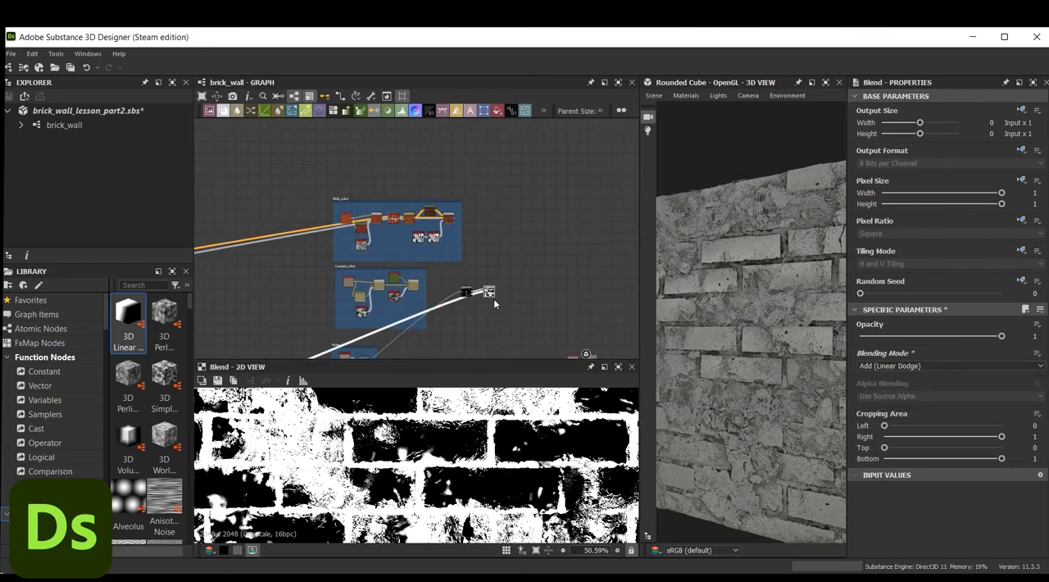
scroll(488, 288, "up", 2)
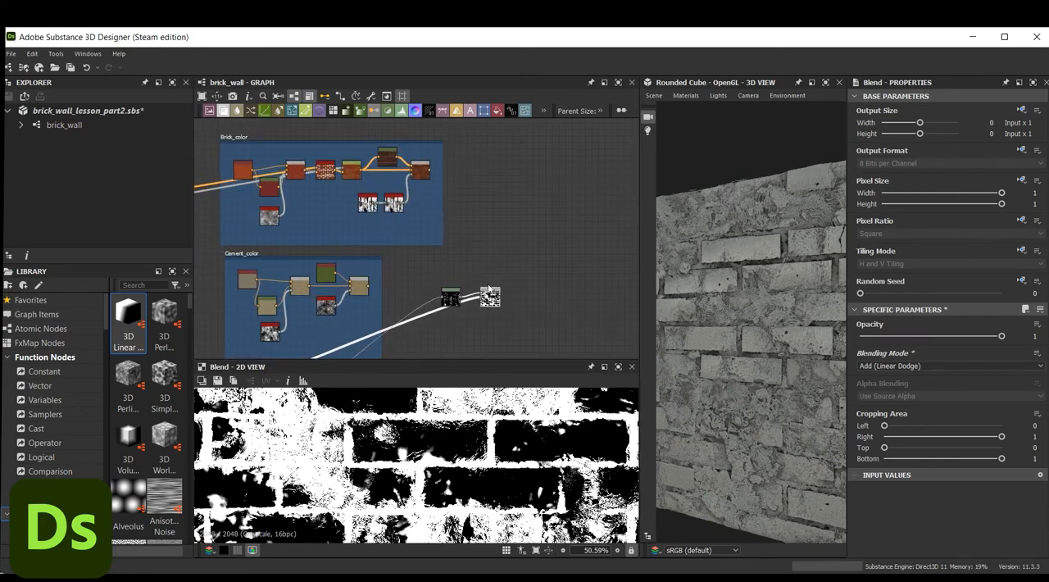
left_click_drag(453, 301, 455, 293)
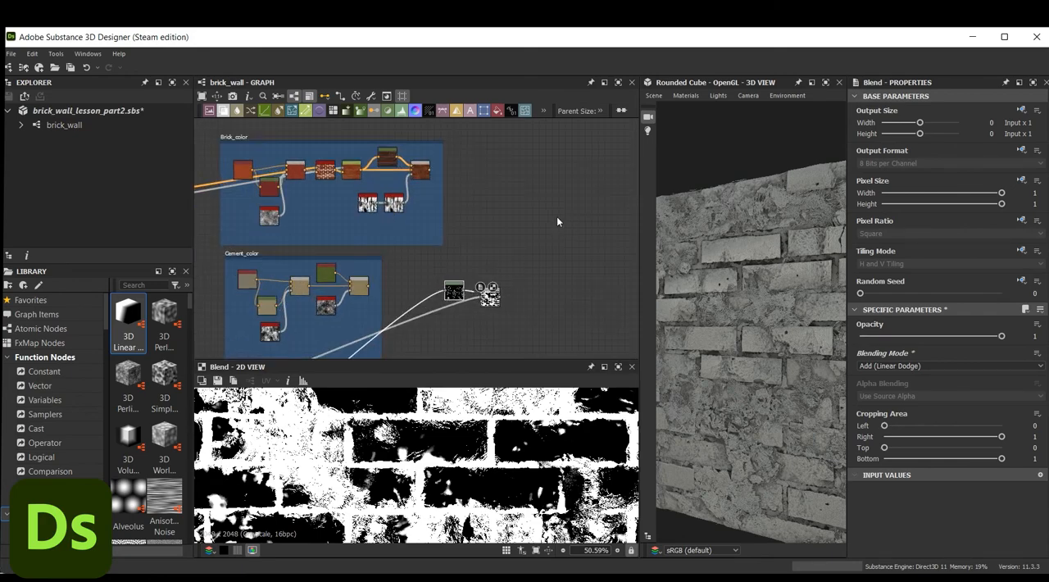
Add a new Blend node in the empty area beside the Brick_color frame
middle_click_drag(556, 221, 471, 242)
key("space")
type("blend")
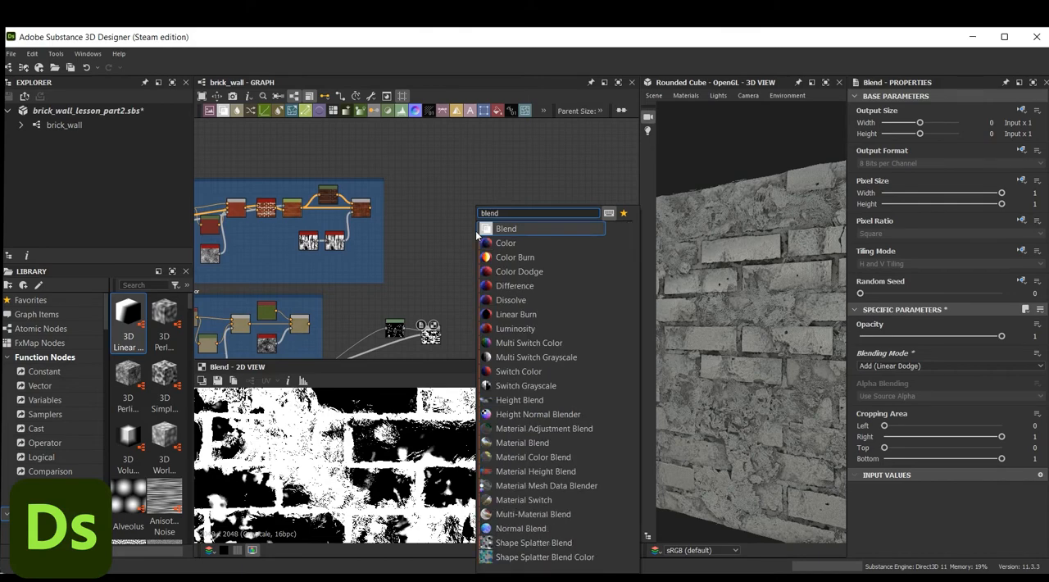
left_click(519, 229)
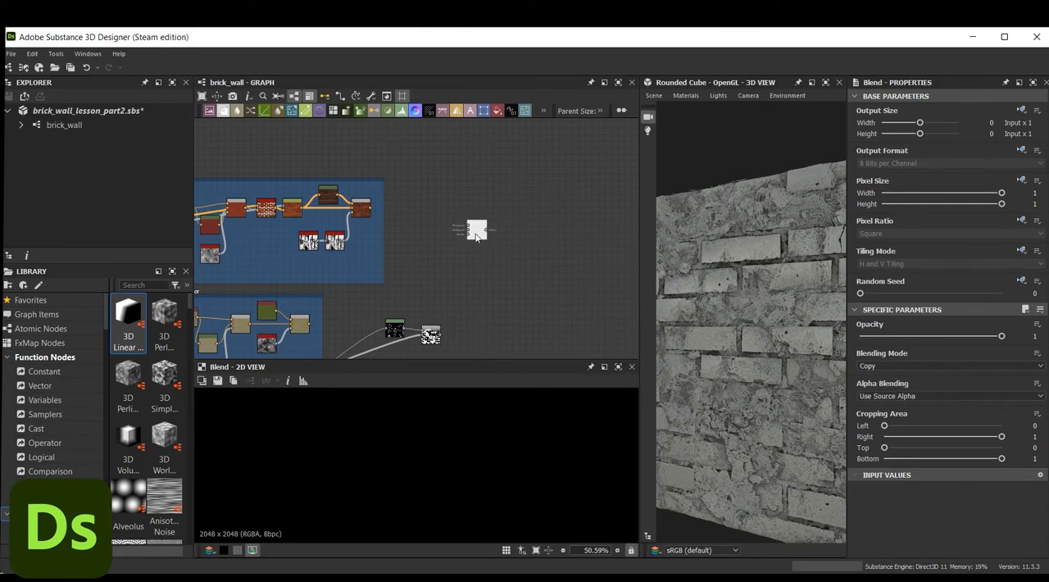
left_click_drag(476, 234, 503, 233)
Connect the Brick_color result, the Cement_color result and the combined mask to the new Blend's background, foreground and opacity
left_click_drag(370, 208, 494, 231)
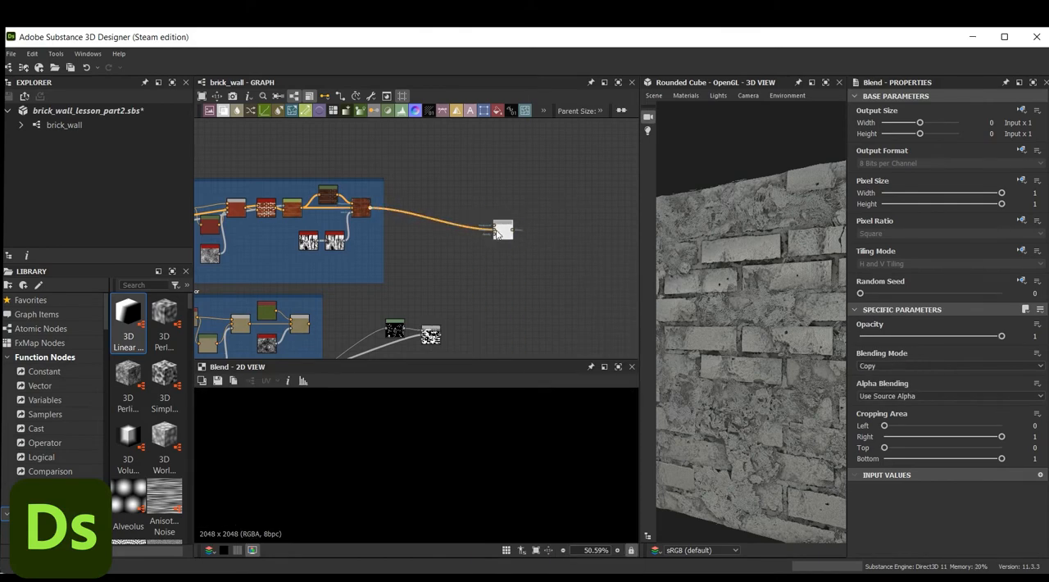
left_click_drag(490, 231, 495, 232)
left_click_drag(441, 334, 503, 232)
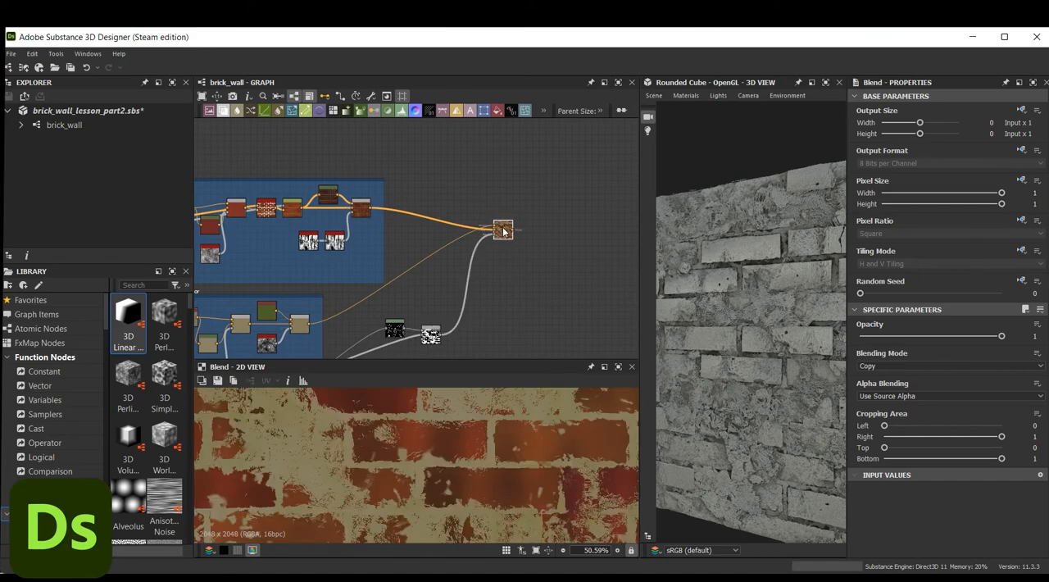
Connect the brick and cement Blend's output to the graph's base color output node
scroll(517, 443, "up", 3)
scroll(517, 442, "down", 5)
scroll(544, 287, "down", 3)
middle_click_drag(601, 312, 422, 214)
left_click_drag(376, 160, 425, 283)
Change the beige Uniform Color node in the Cement_color frame to neutral grey #7c7c7b and check the wall in 3D
scroll(741, 327, "up", 3)
scroll(740, 332, "down", 5)
middle_click_drag(287, 325, 540, 293)
scroll(460, 182, "up", 8)
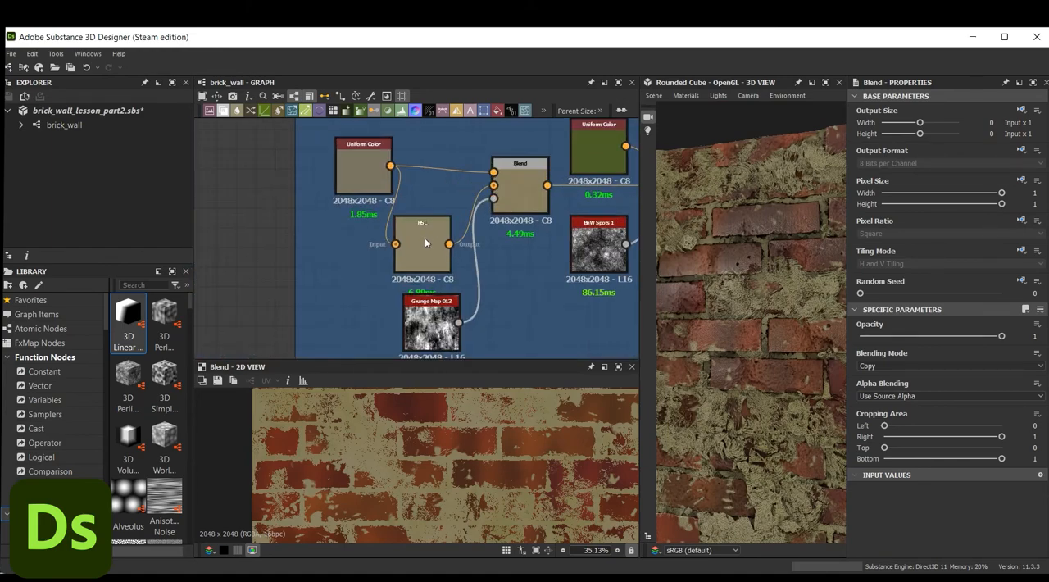
left_click(363, 168)
left_click(880, 370)
left_click_drag(315, 505, 299, 503)
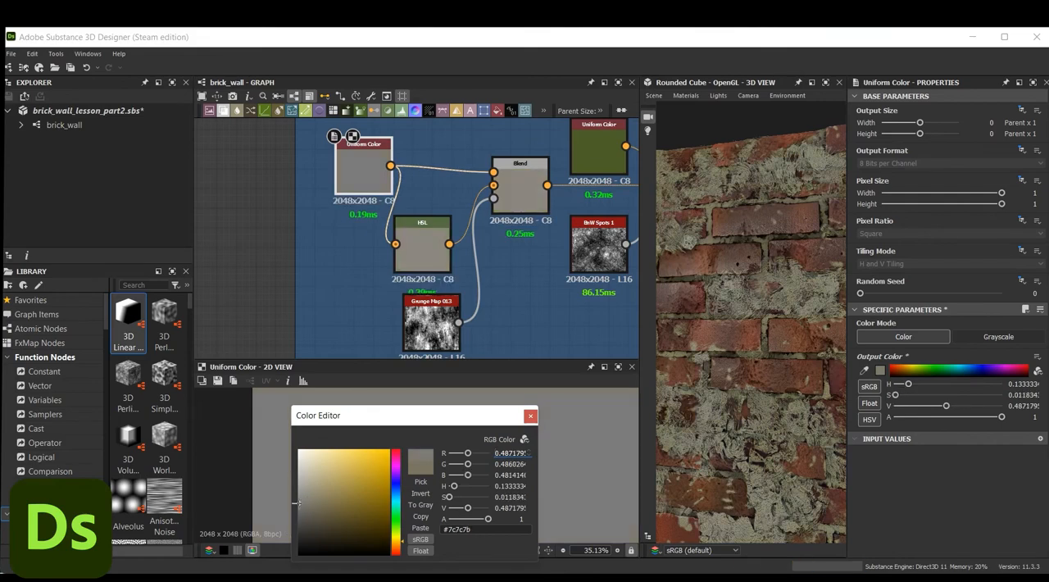
scroll(770, 334, "down", 4)
left_click_drag(770, 335, 754, 288)
scroll(754, 329, "up", 6)
scroll(754, 288, "down", 6)
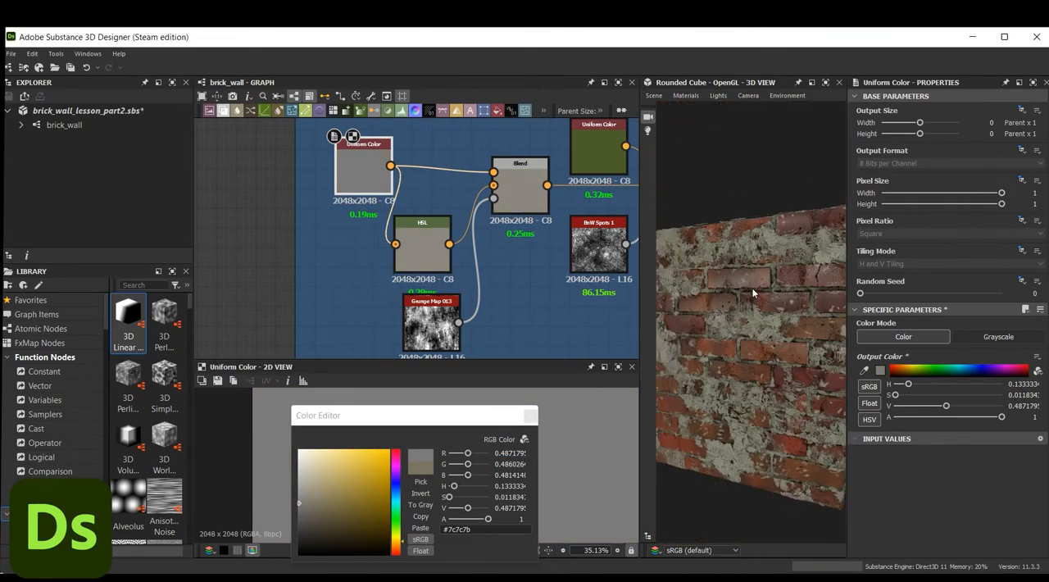
Add an HSL node beside the brick and cement Blend and connect that Blend's output to it
middle_click_drag(506, 249, 405, 241)
middle_click_drag(623, 199, 380, 219)
scroll(382, 219, "down", 2)
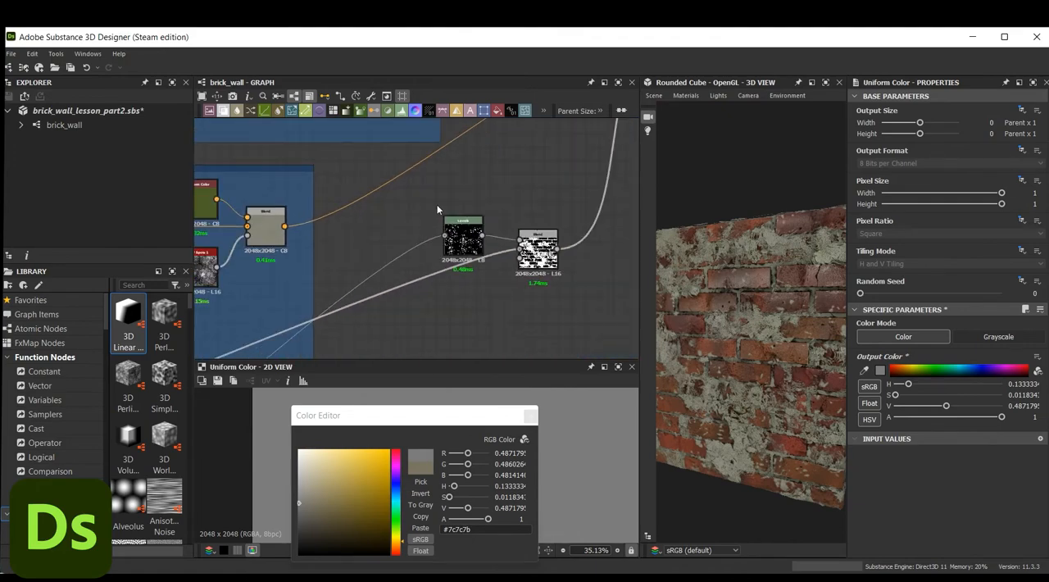
middle_click_drag(533, 143, 393, 254)
middle_click_drag(510, 220, 423, 208)
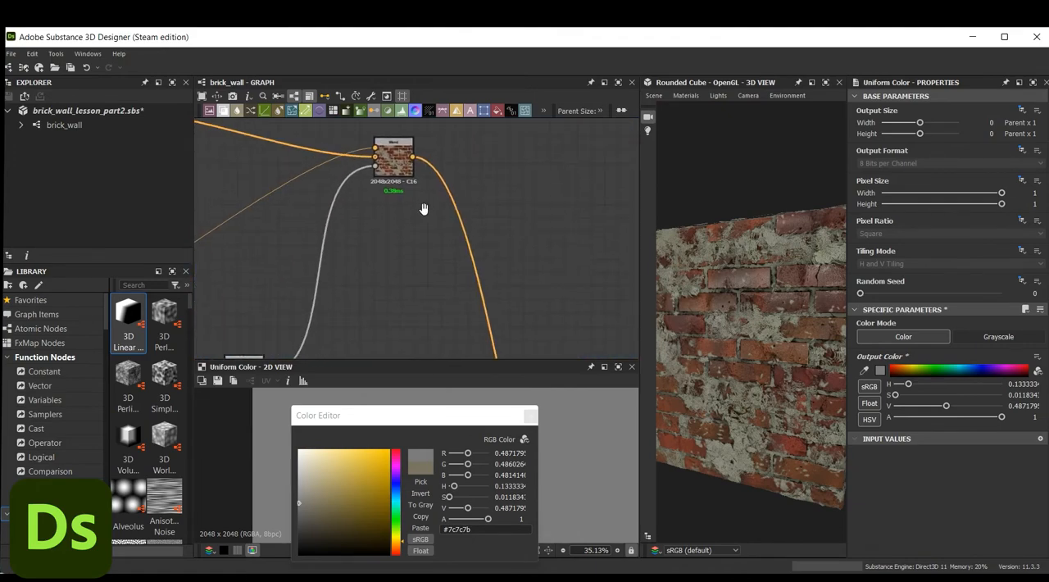
middle_click_drag(513, 235, 523, 247)
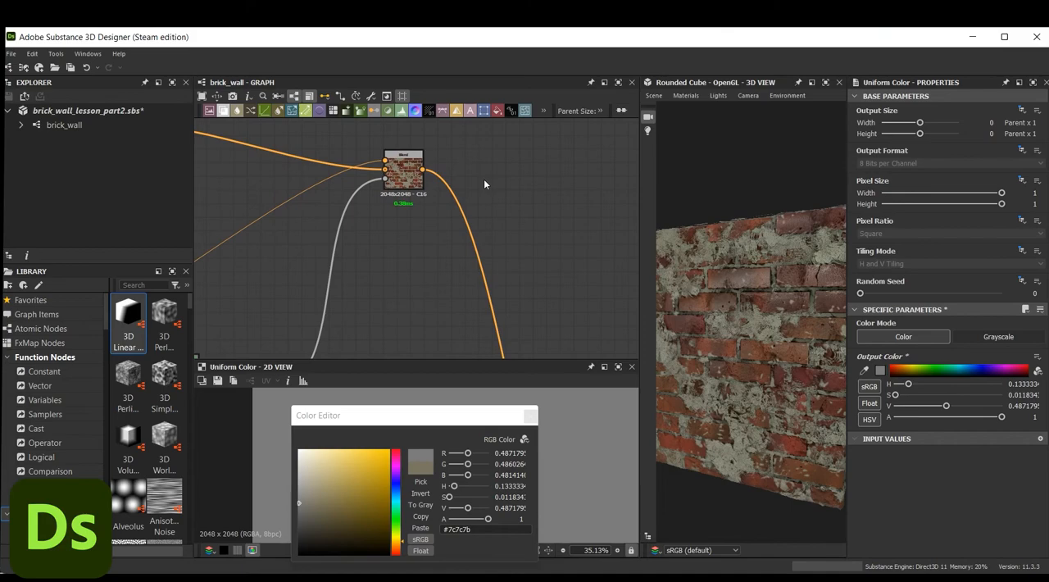
key("space")
type("hsl")
left_click(505, 196)
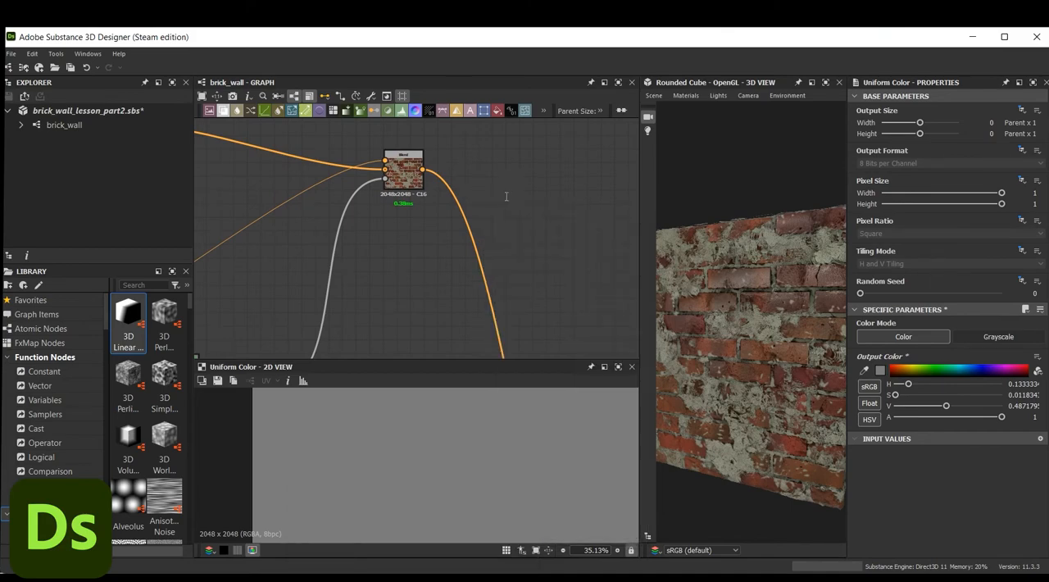
left_click_drag(422, 169, 502, 170)
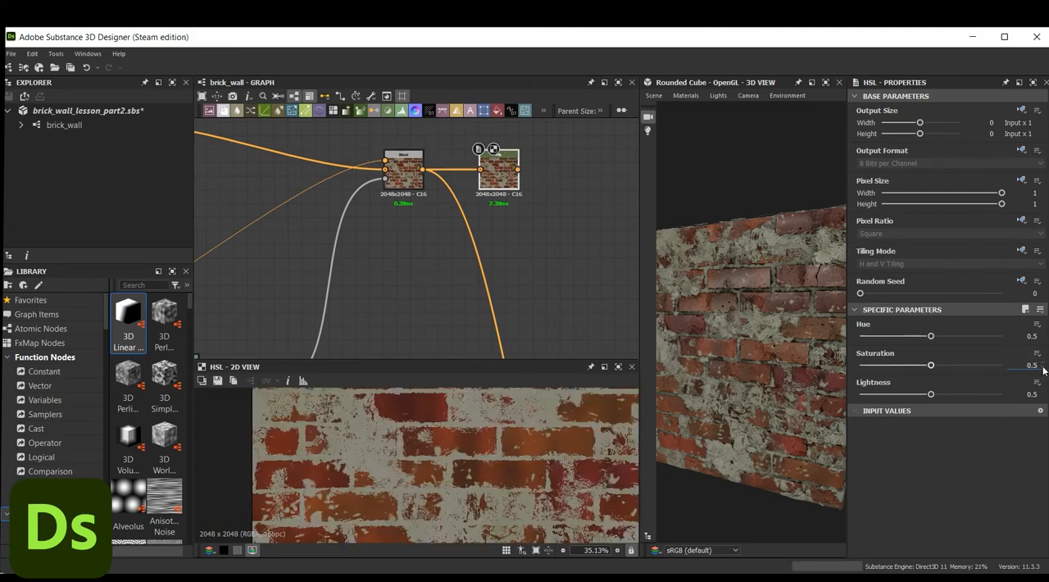
Set the HSL node's saturation to 0.48 and lightness to 0.42
left_click(1044, 398)
left_click(1044, 398)
left_click(1043, 399)
left_click(1043, 398)
left_click(1044, 398)
left_click(1043, 398)
left_click(1044, 398)
left_click(1043, 398)
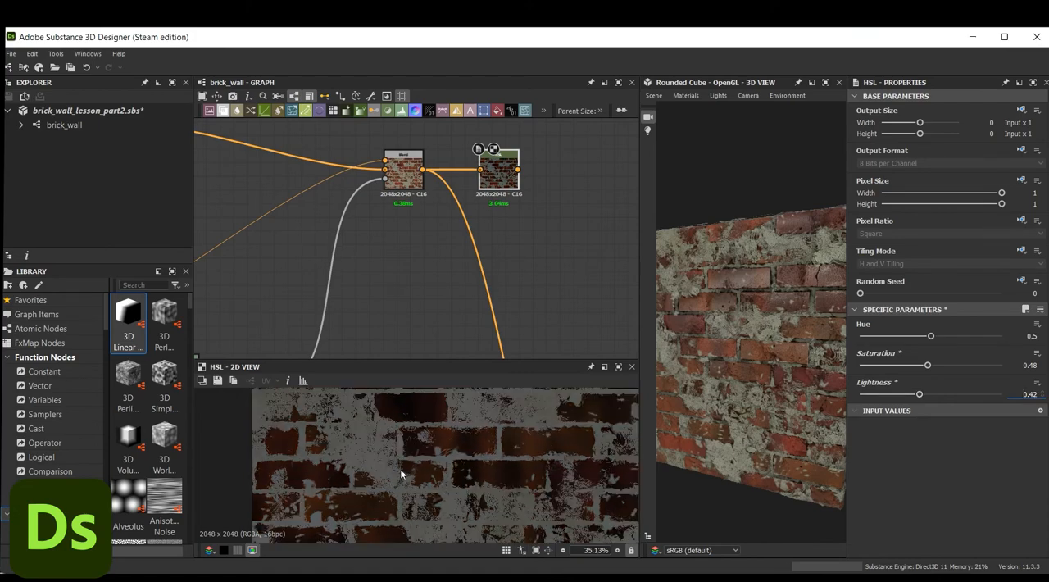
Add a Blend node after the HSL node, feeding the HSL output to Foreground and filling Background from the same color chain
middle_click_drag(573, 180, 510, 191)
key("space")
type("blend")
key("Return")
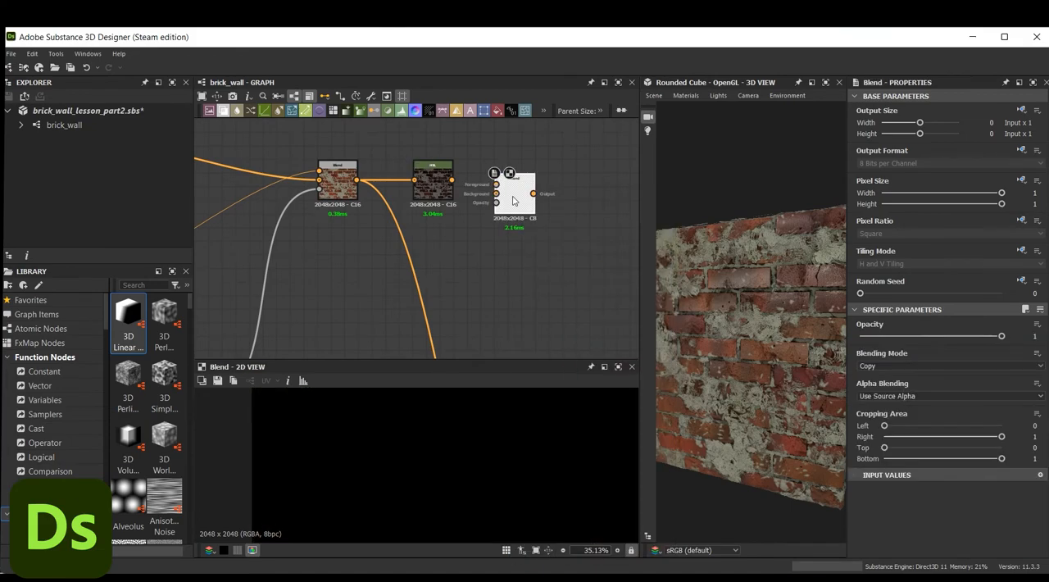
left_click_drag(513, 200, 513, 192)
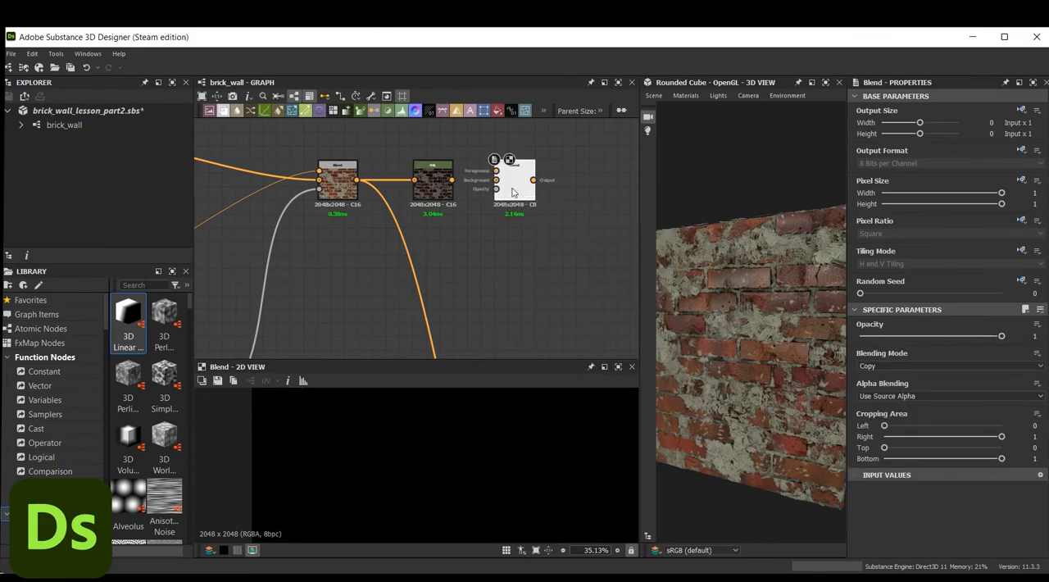
left_click_drag(451, 179, 495, 170)
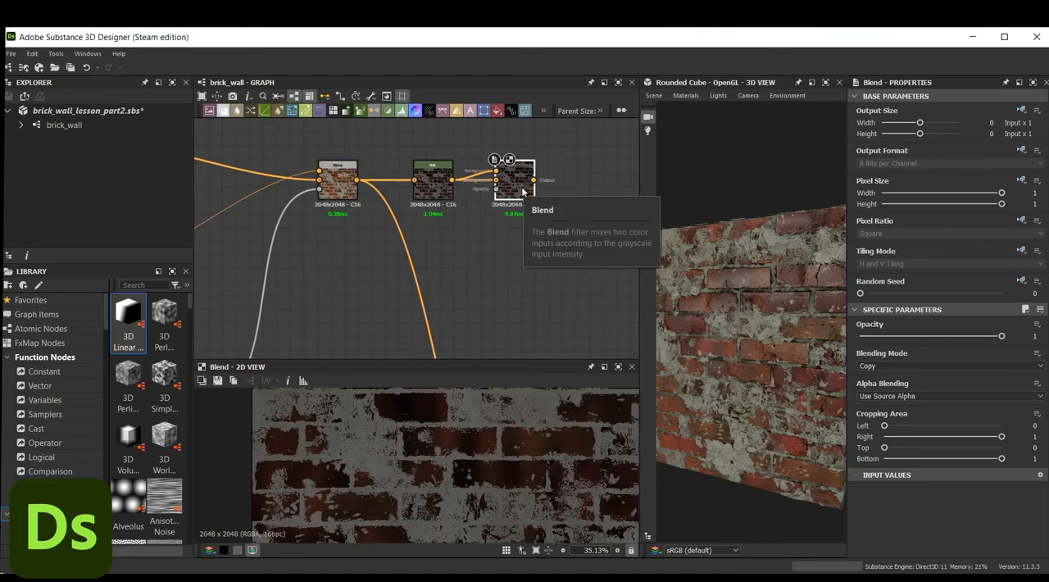
Add a Fractal Sum 2 node and a Grunge Map 014 node below the HSL node
middle_click_drag(441, 258, 491, 240)
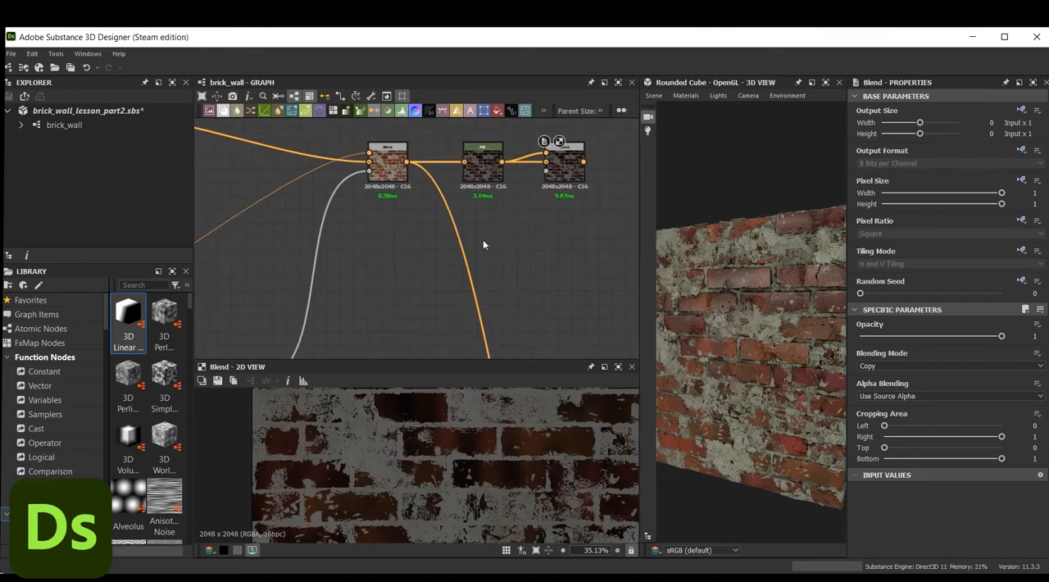
key("space")
type("sum")
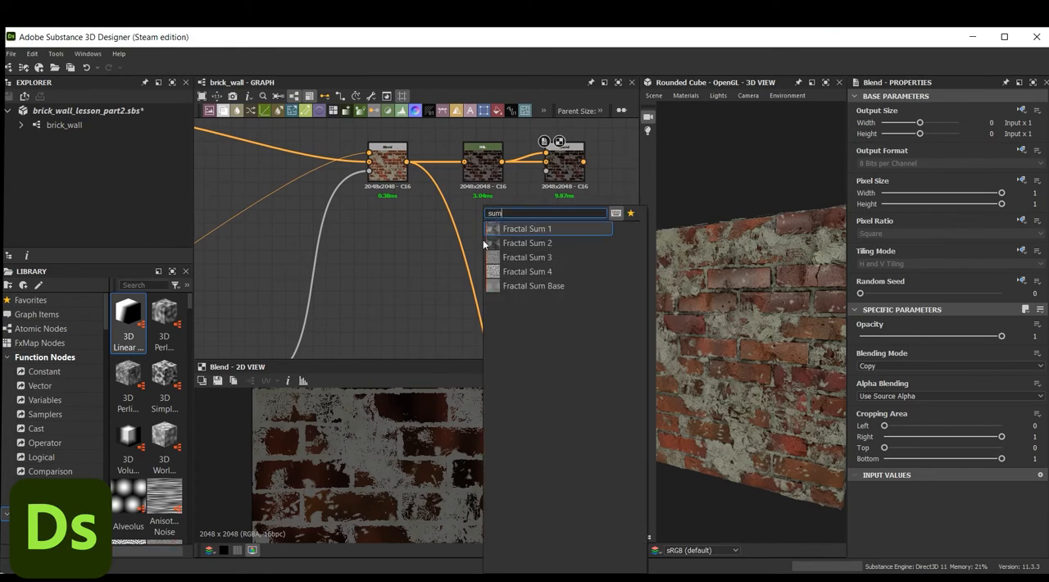
left_click(554, 243)
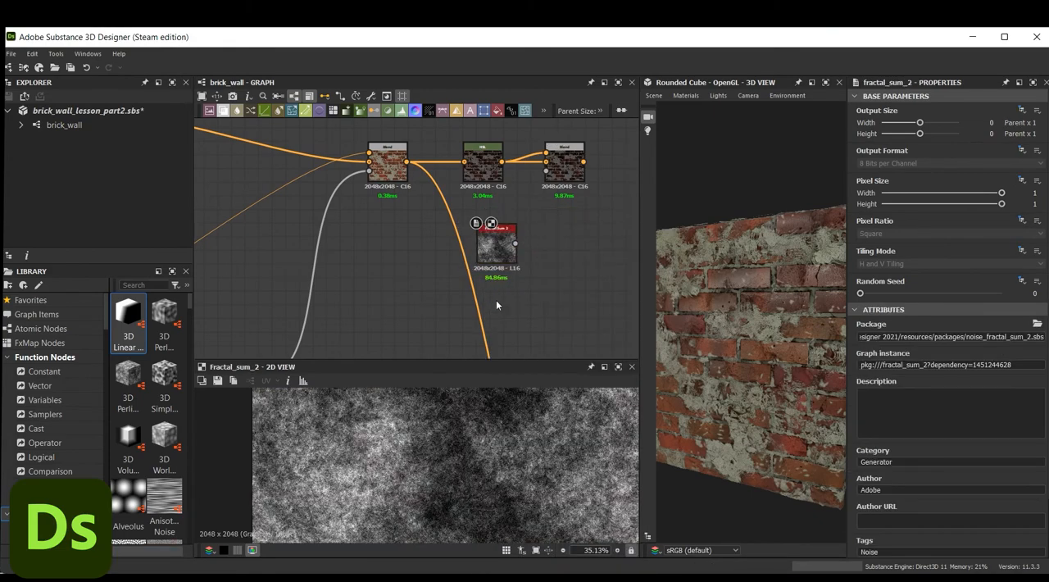
key("space")
type("gru")
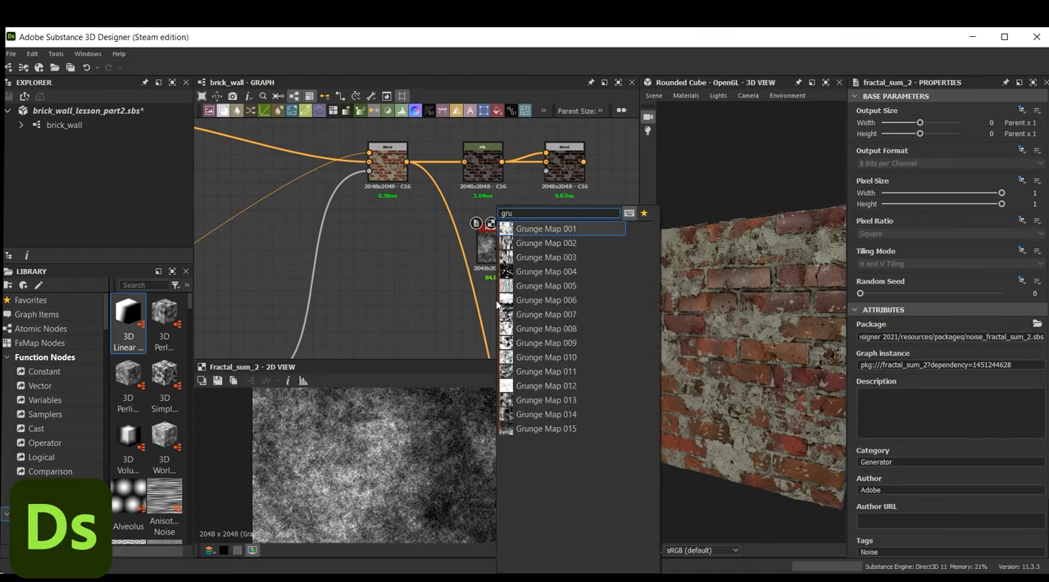
left_click(588, 415)
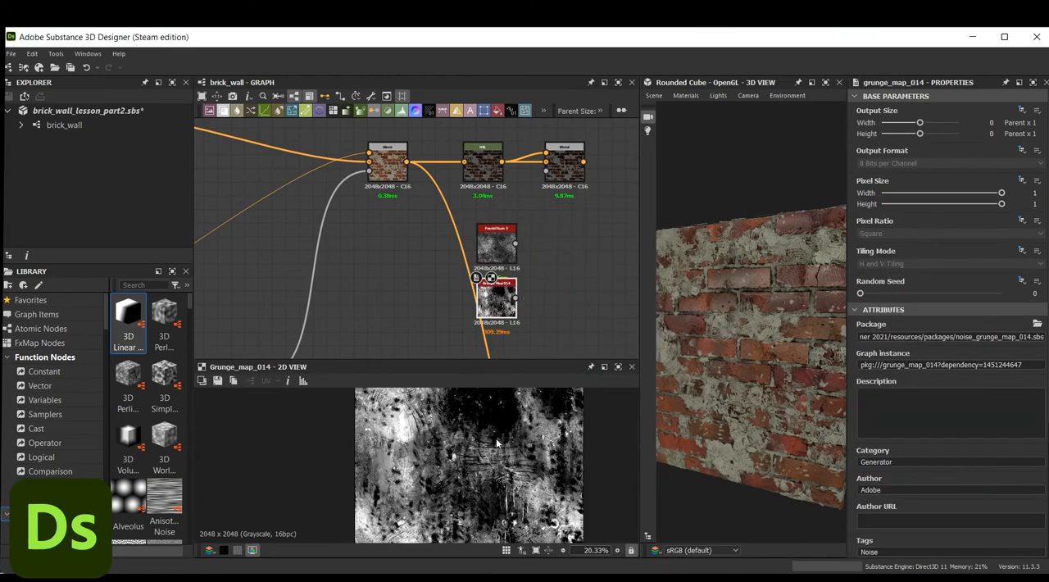
Combine Fractal Sum 2 as foreground and Grunge Map 014 as background in a new Blend node set to Multiply
key("space")
type("blend")
left_click(594, 229)
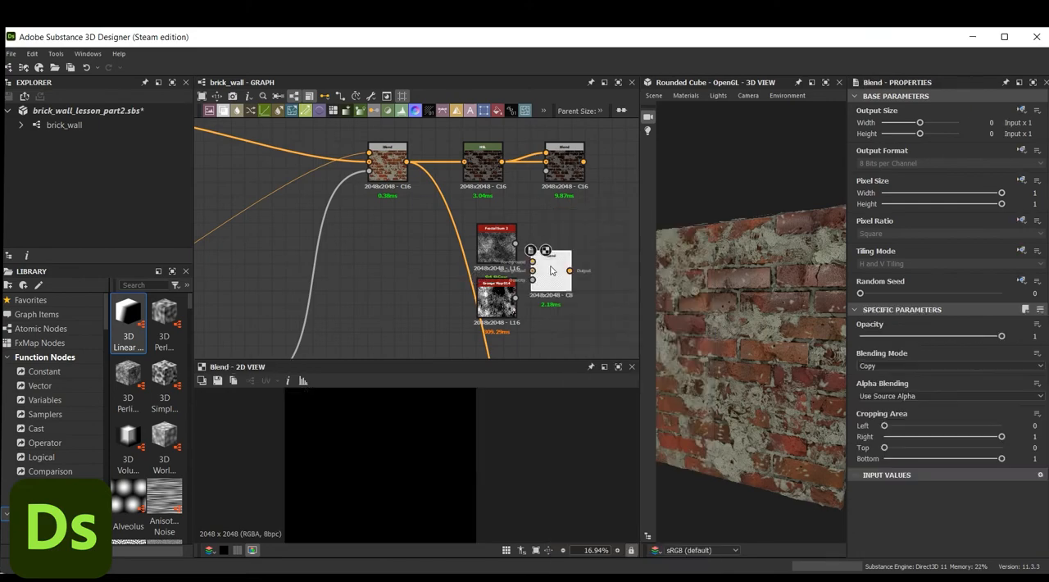
left_click_drag(514, 244, 553, 262)
left_click_drag(516, 297, 552, 270)
left_click(948, 365)
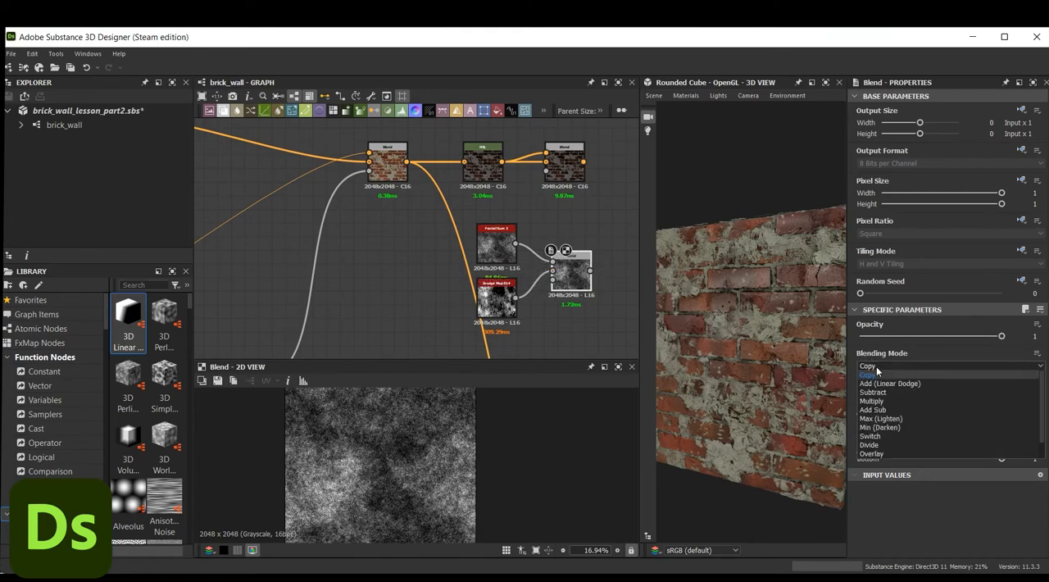
left_click(902, 400)
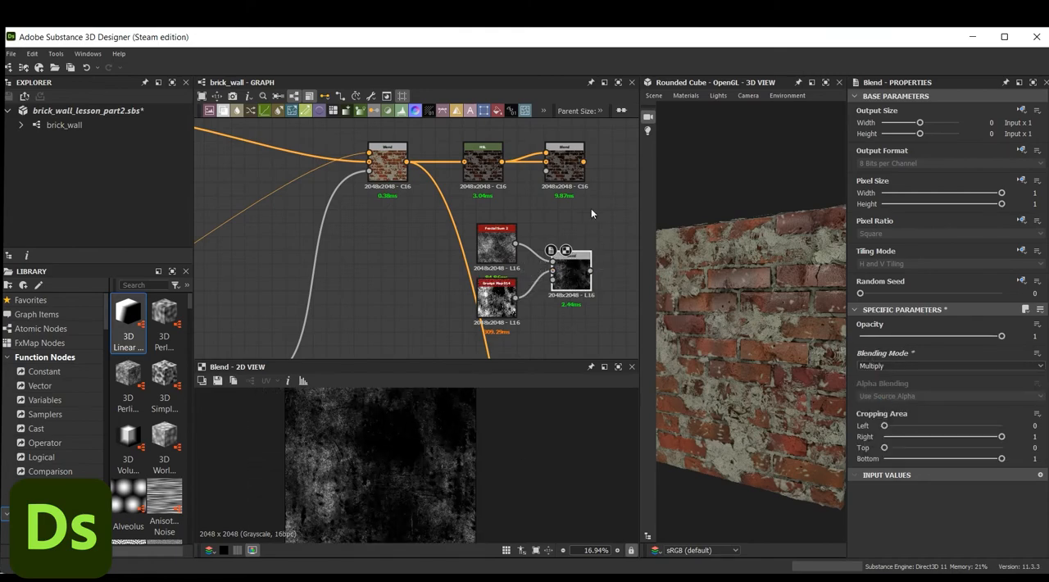
Move the Fractal Sum 2, Grunge Map 014 and Multiply Blend nodes together, closer beneath the color Blend and HSL nodes
middle_click_drag(604, 205, 569, 200)
left_click_drag(590, 239, 431, 332)
left_click_drag(461, 245, 386, 227)
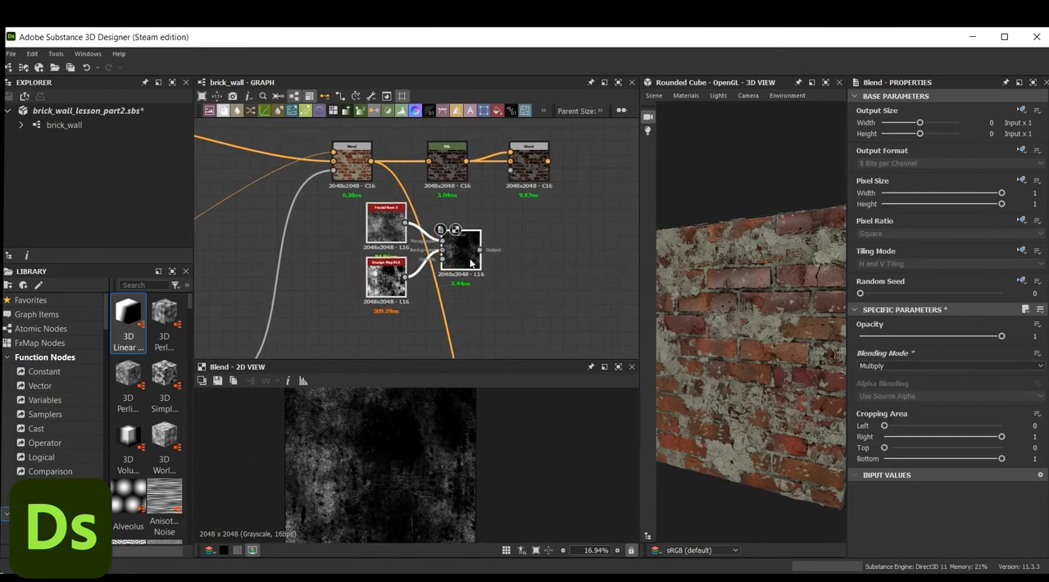
Feed the Multiply Blend of the noise nodes into the Opacity input of the color Blend after the HSL node
left_click_drag(480, 249, 509, 161)
left_click(528, 170)
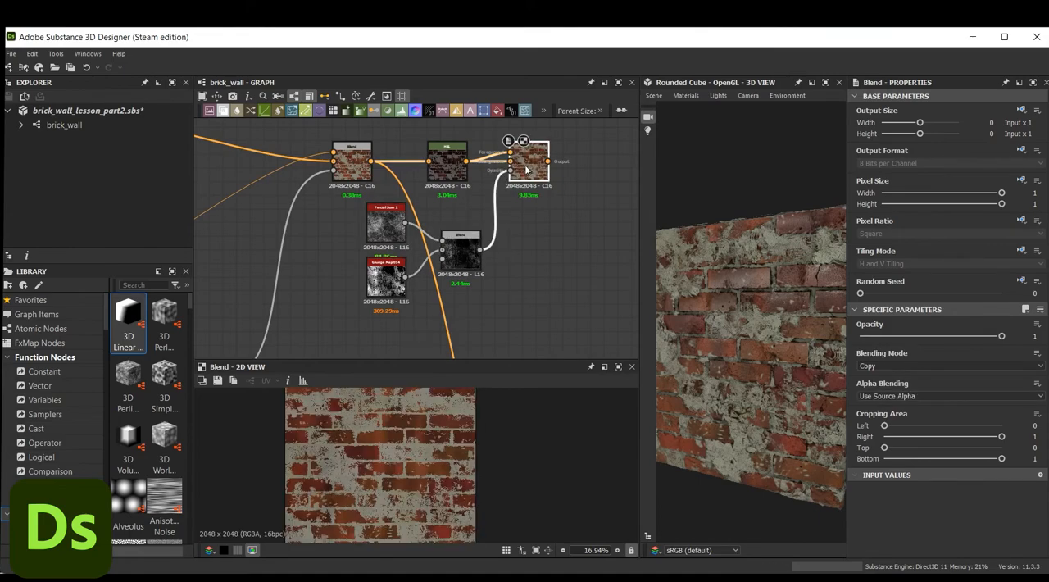
scroll(528, 171, "up", 2)
scroll(539, 223, "down", 5)
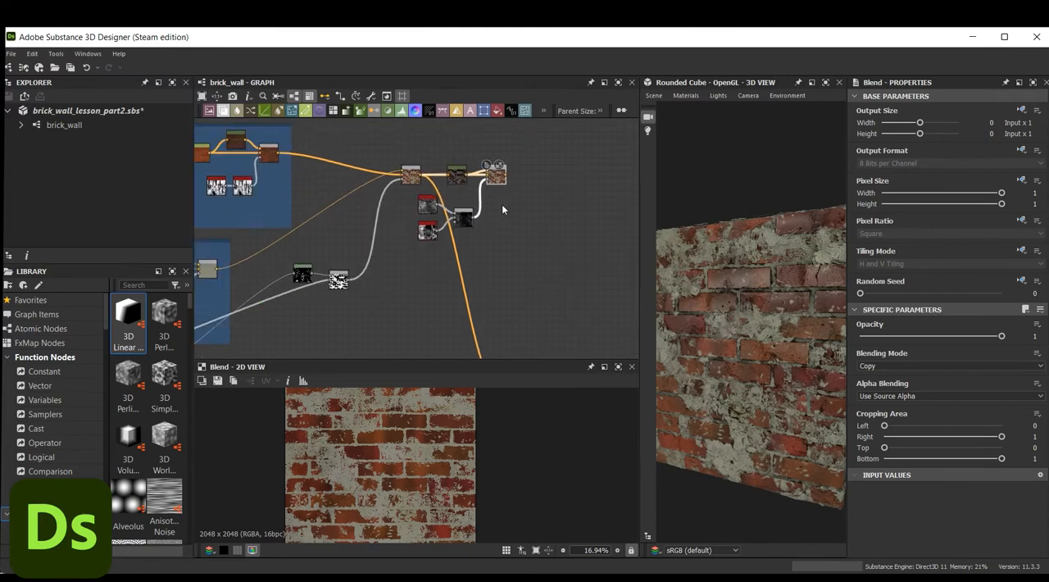
Connect the dirt-masked color Blend to the base color output so the wall uses the dirty color
middle_click_drag(503, 205, 427, 169)
left_click_drag(425, 140, 466, 230)
middle_click_drag(438, 268, 474, 216)
left_click_drag(465, 231, 465, 313)
left_click_drag(744, 310, 721, 306)
middle_click_drag(536, 188, 560, 313)
scroll(477, 216, "up", 2)
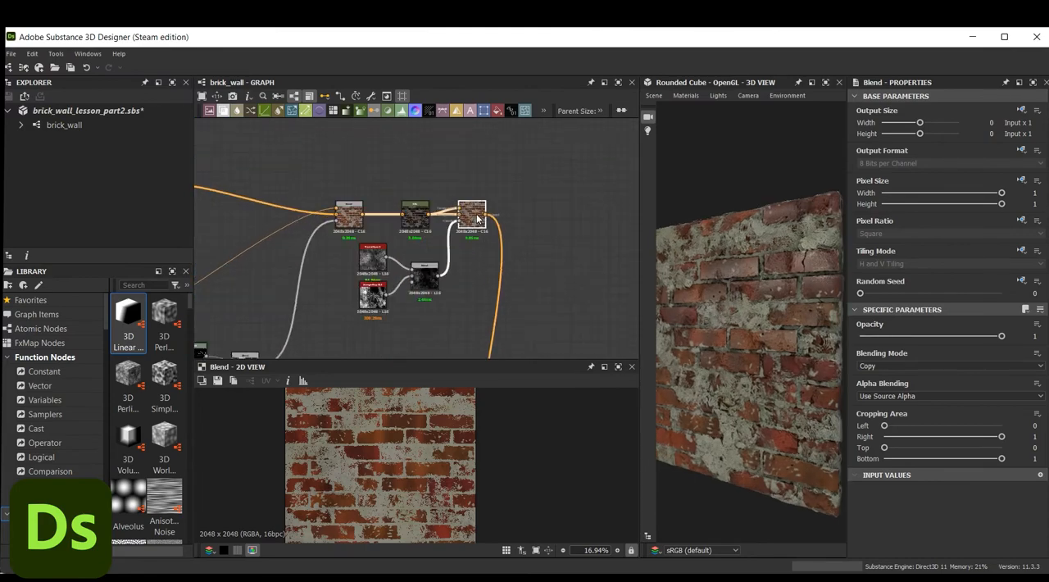
Frame the two color Blends, the HSL node and the noise mask nodes together, and title the frame Dirt
left_click_drag(299, 157, 504, 347)
right_click(508, 217)
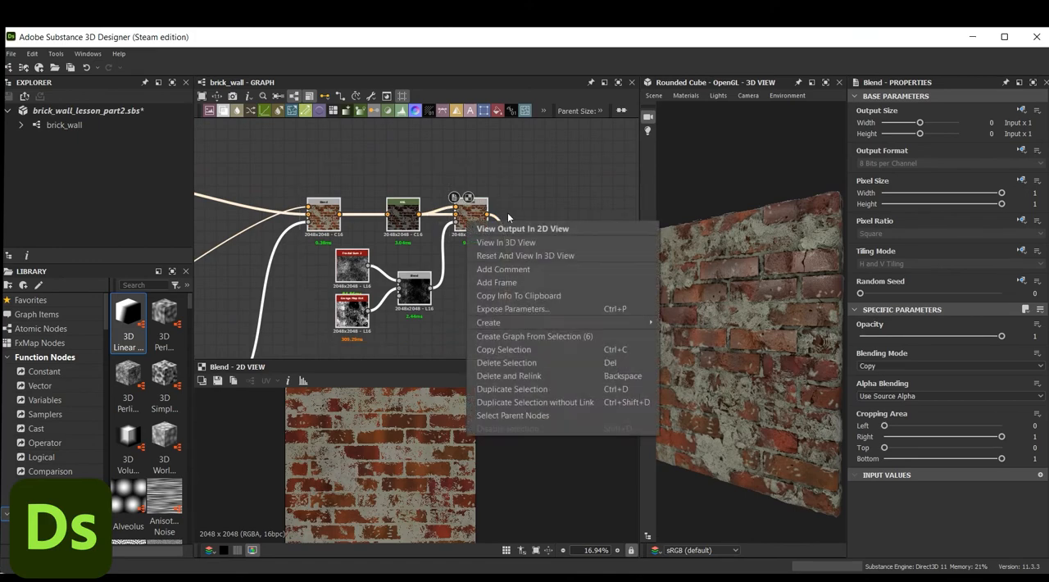
left_click(529, 282)
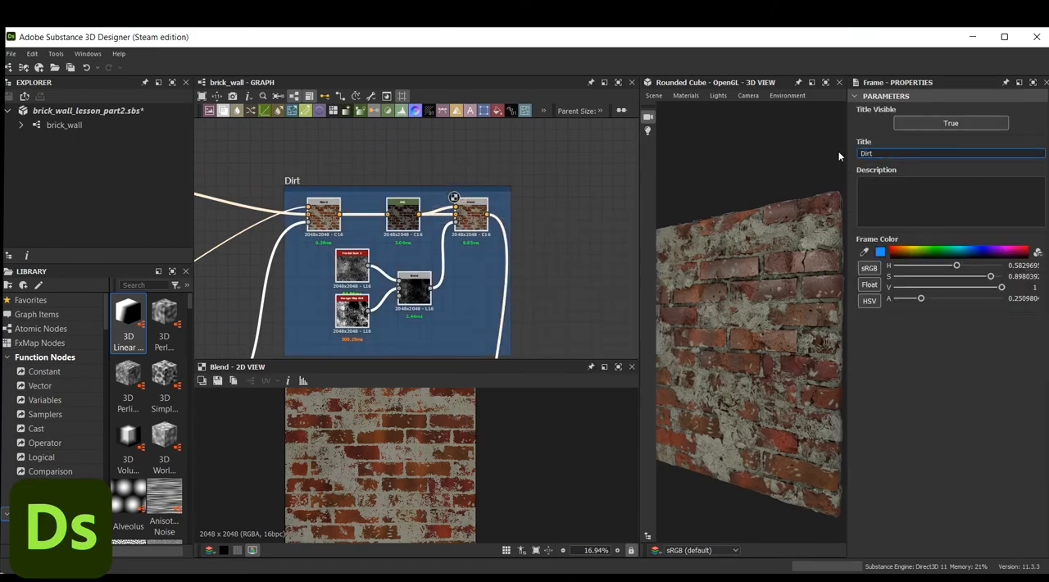
Try the opacity of the last color Blend in the Dirt frame and examine the dirt on the 3D wall
left_click(472, 214)
left_click_drag(1002, 336, 1042, 336)
left_click_drag(813, 345, 746, 342)
scroll(738, 325, "up", 4)
scroll(739, 324, "down", 4)
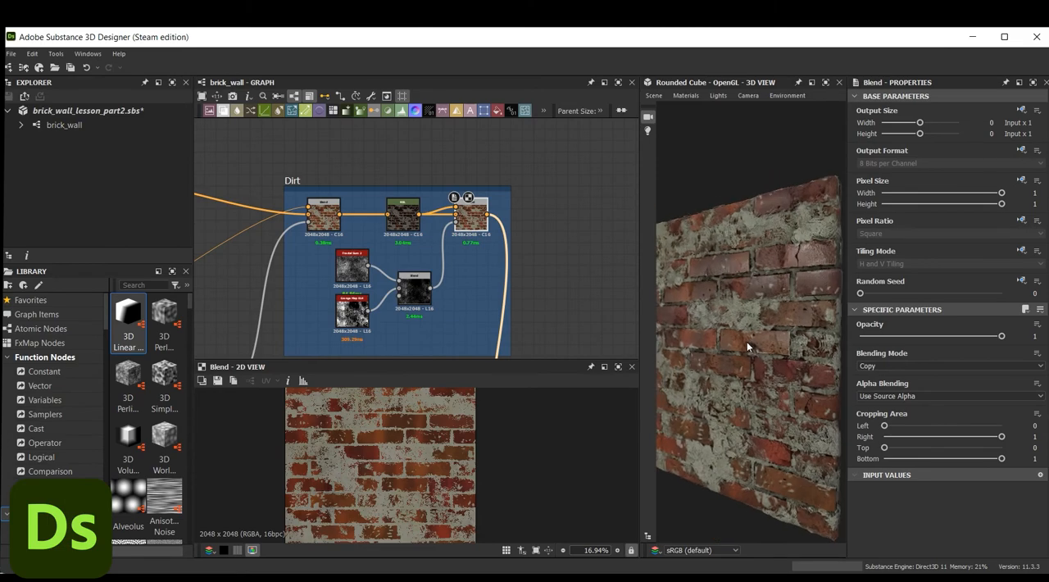
Delete the unused uniform color node beside the base color output
middle_click_drag(533, 291, 583, 129)
scroll(556, 303, "down", 3)
middle_click_drag(556, 303, 583, 167)
left_click_drag(515, 221, 534, 230)
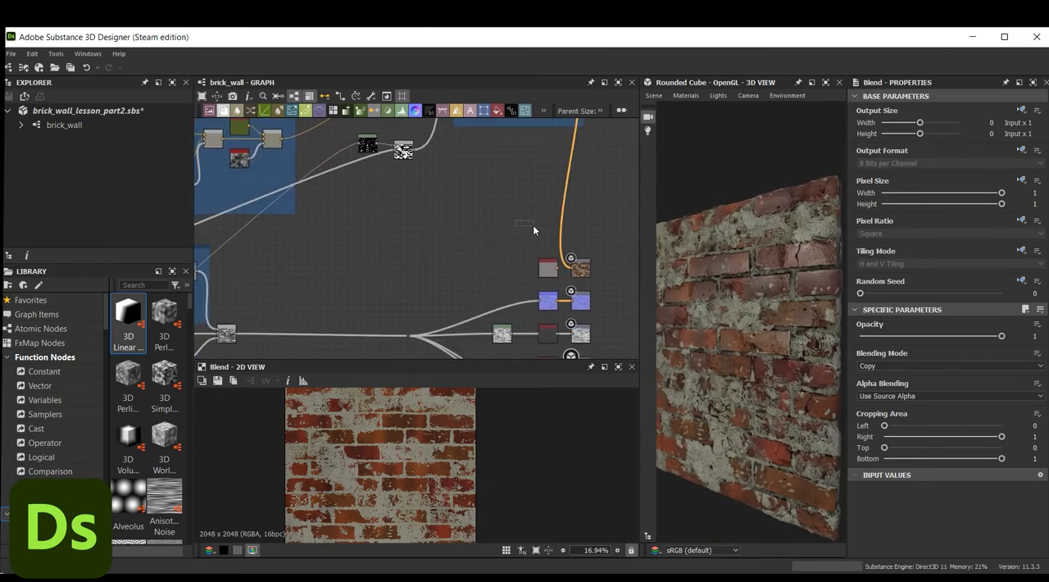
left_click(547, 269)
key("Delete")
Add an Ambient Occlusion (HBAO) node, feed it from the final height link, and place it above the output branches
key("space")
type("ao")
left_click(492, 243)
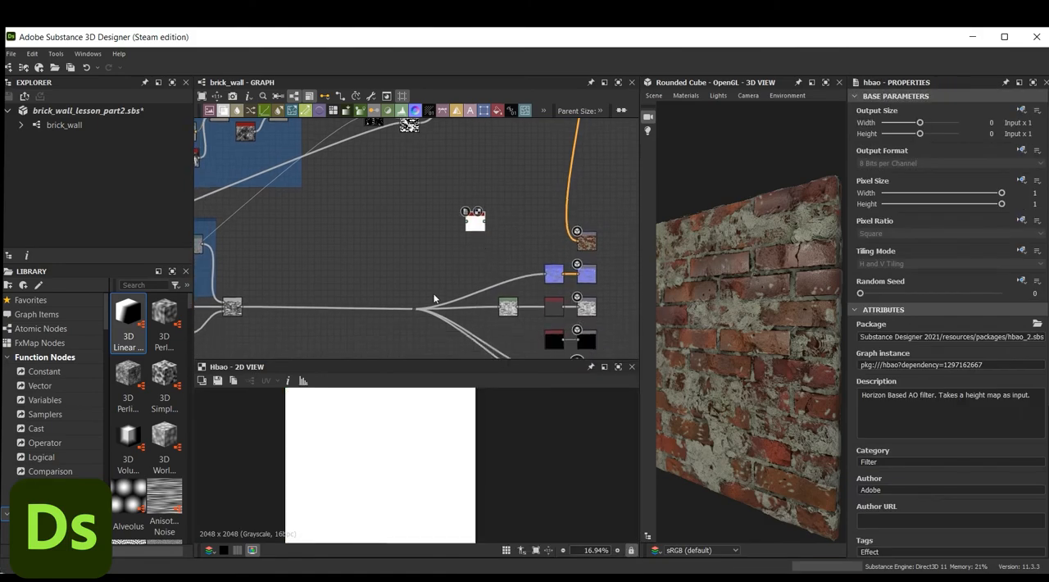
scroll(396, 475, "up", 5)
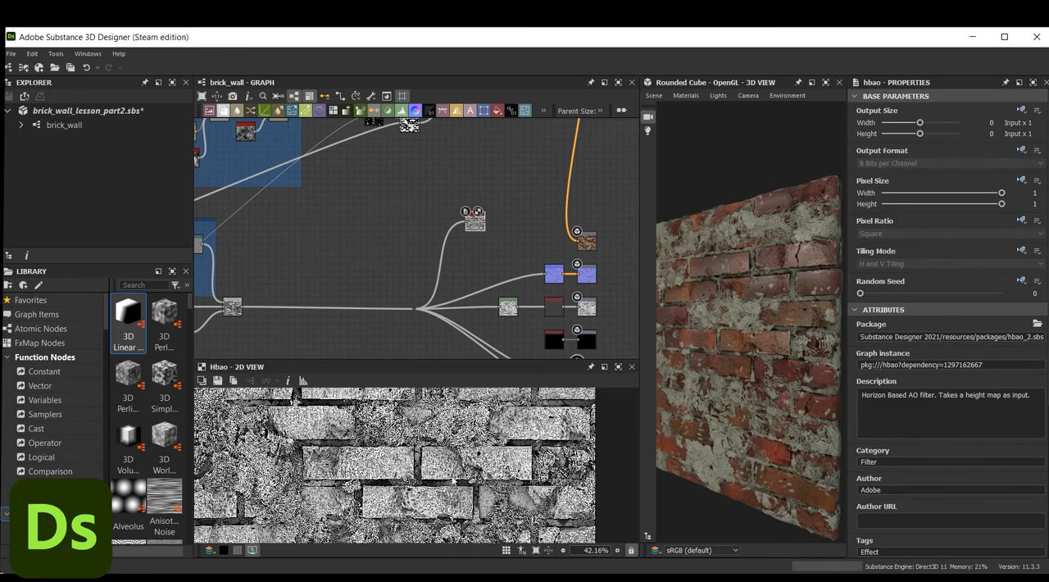
scroll(943, 369, "down", 3)
left_click_drag(481, 230, 473, 207)
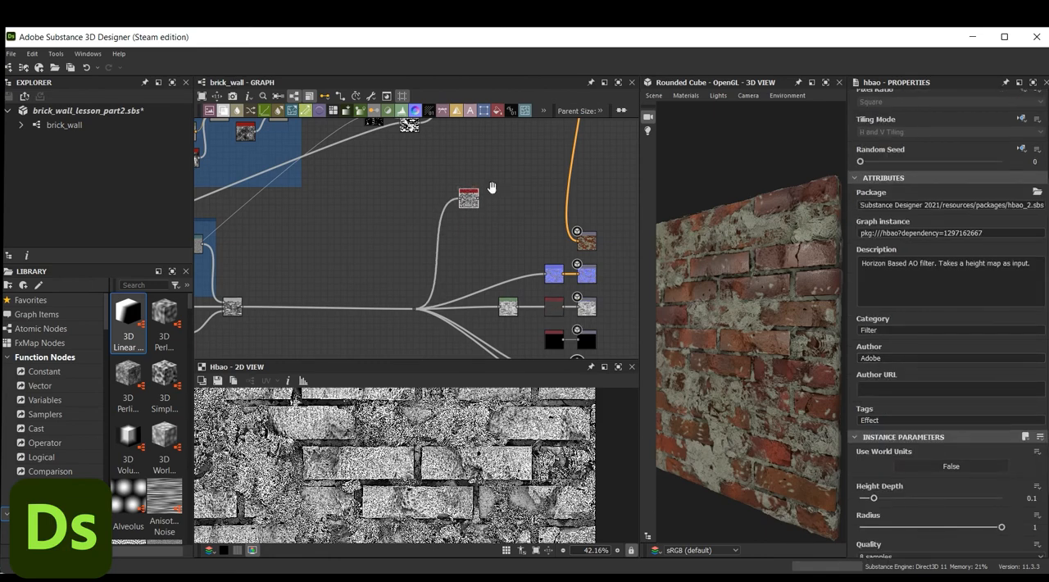
Add a Gradient Map node after the Ambient Occlusion node to turn its grayscale result into color
middle_click_drag(492, 195, 494, 228)
key("space")
type("grad")
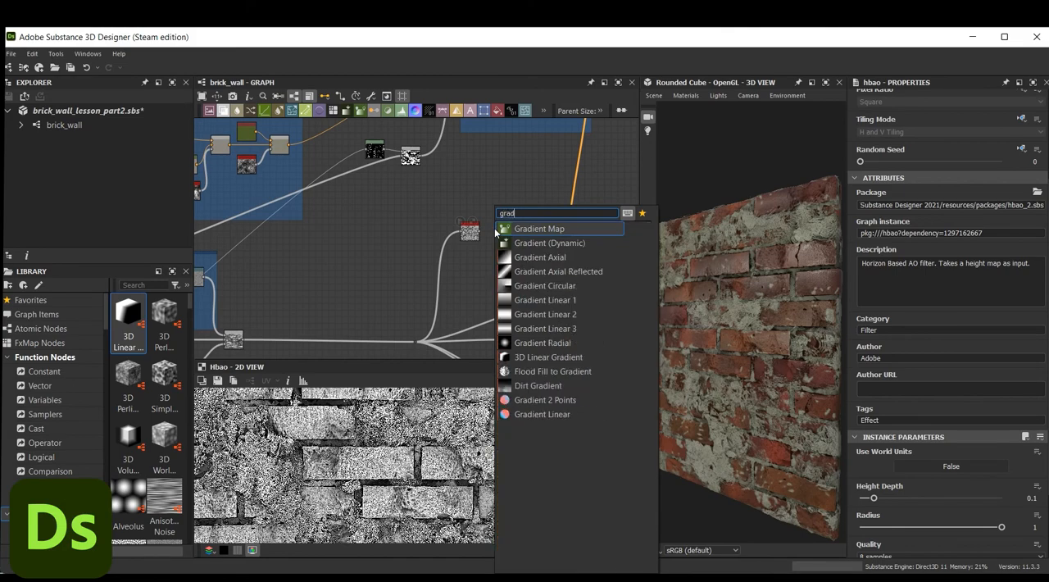
key("Return")
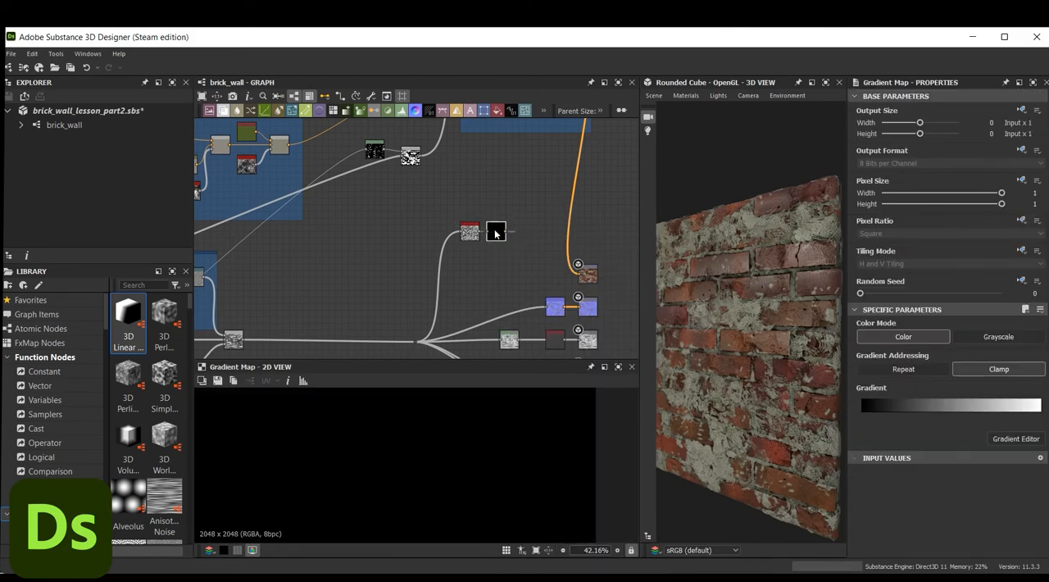
Insert a Blend node just before the base color output and feed the Gradient Map into its Foreground
scroll(498, 238, "up", 3)
middle_click_drag(547, 214, 490, 288)
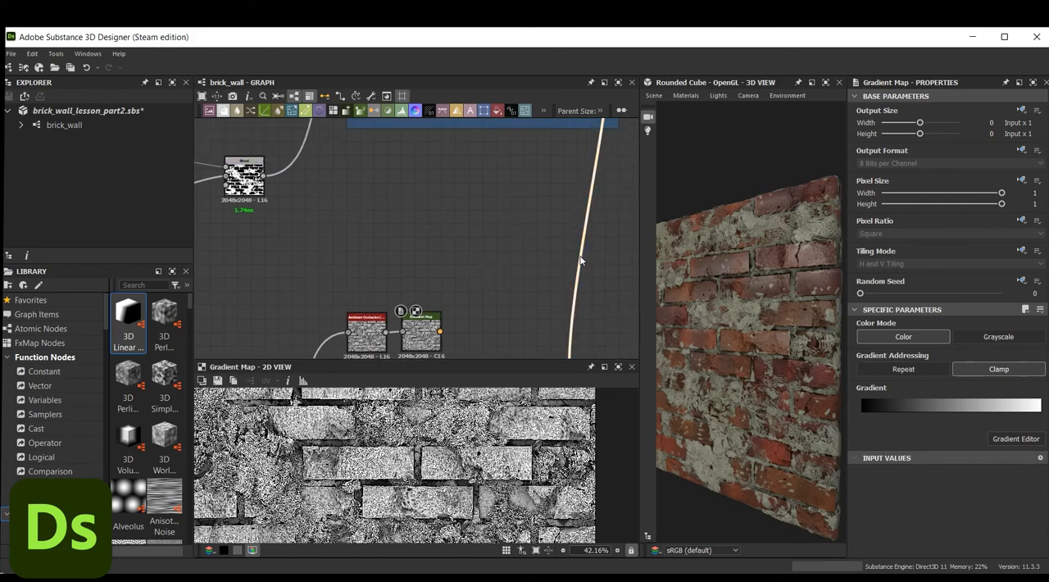
key("space")
type("ble")
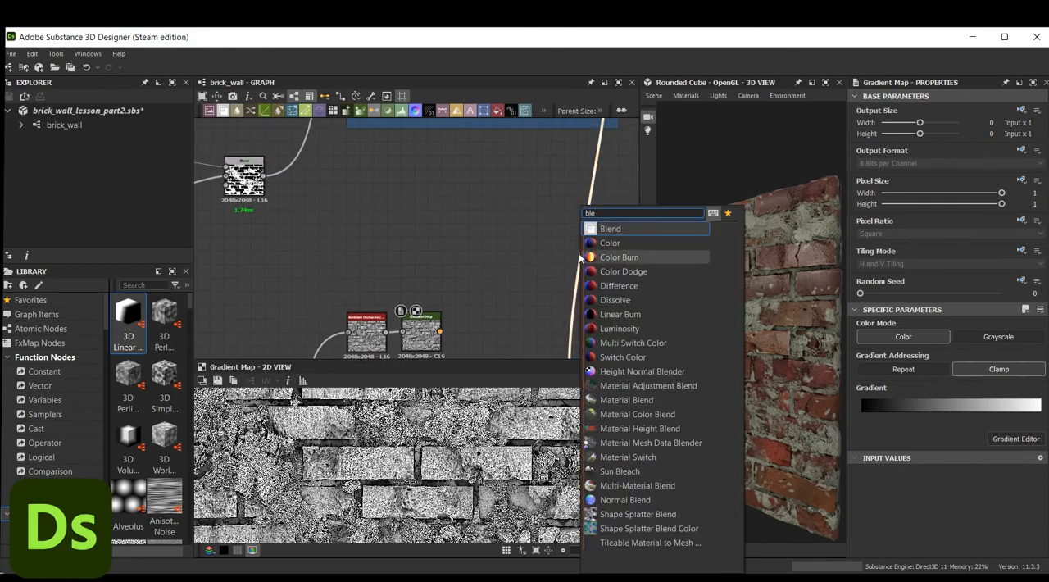
left_click(636, 229)
left_click_drag(594, 195, 572, 292)
left_click_drag(440, 331, 545, 302)
scroll(545, 302, "down", 1)
middle_click_drag(546, 303, 566, 194)
left_click_drag(564, 194, 567, 287)
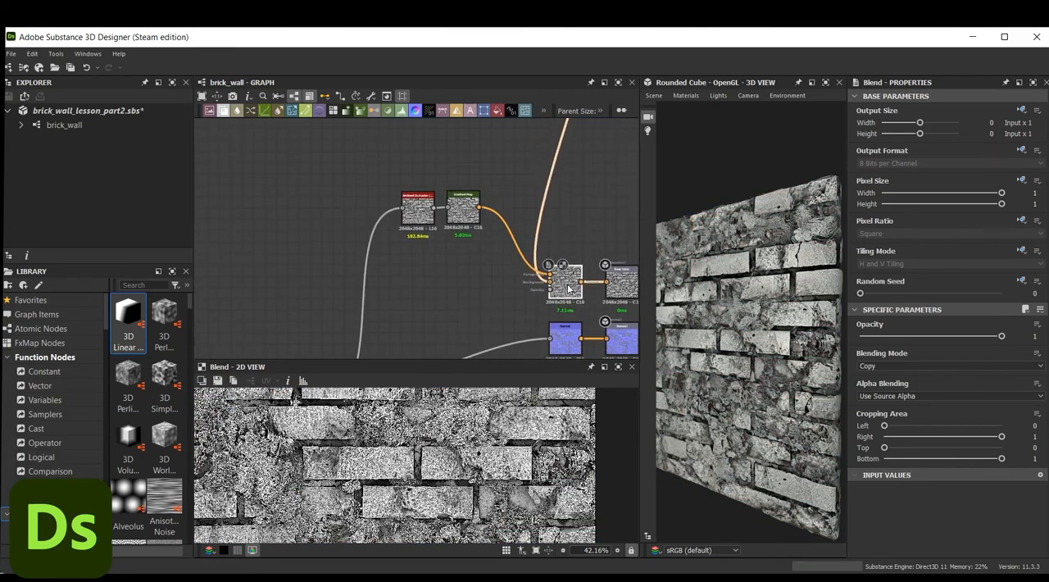
Set the ambient occlusion Blend to Soft Light mode with an opacity of 0.15
left_click(876, 366)
left_click(886, 448)
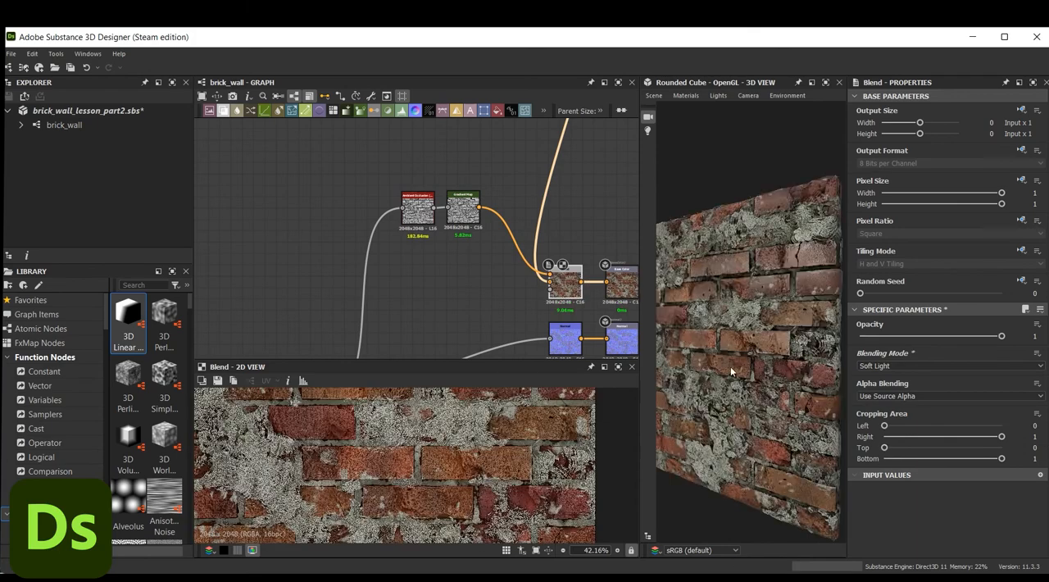
left_click_drag(732, 371, 738, 336)
scroll(470, 448, "down", 3)
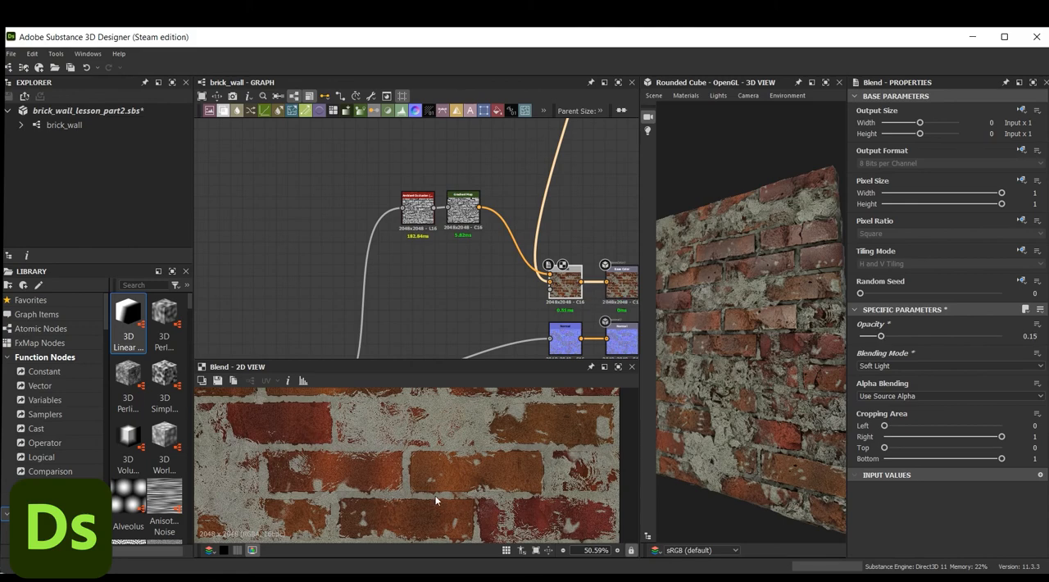
scroll(461, 510, "down", 3)
left_click_drag(780, 319, 781, 318)
Set the HSL Random of the Flood Fill to Color node in the Brick_color frame to H 0.06, S 0.23 and L 0
scroll(781, 318, "down", 2)
scroll(484, 280, "down", 3)
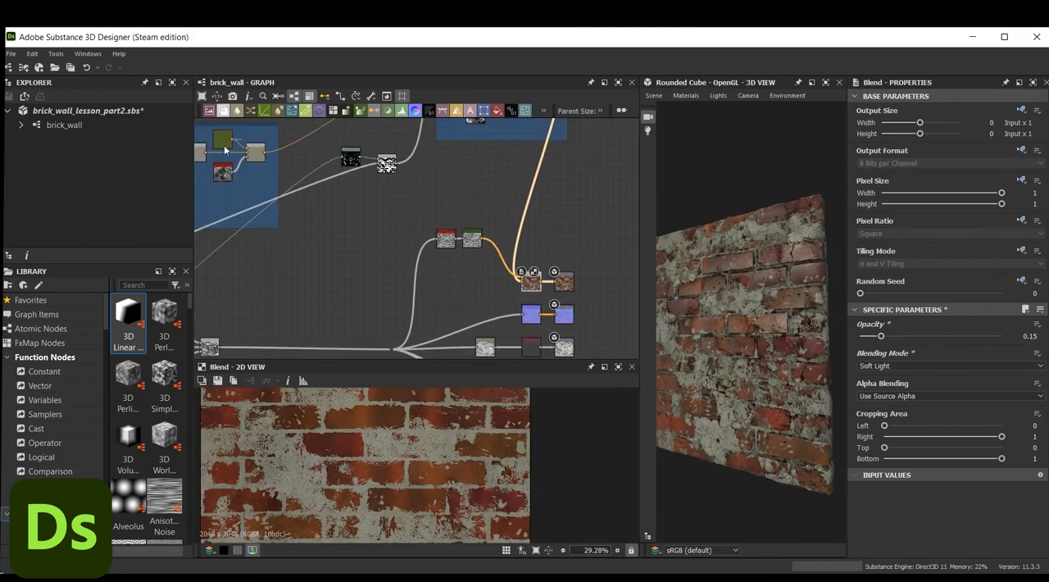
scroll(728, 291, "up", 3)
scroll(727, 291, "down", 4)
middle_click_drag(359, 232, 432, 243)
scroll(418, 243, "down", 3)
middle_click_drag(393, 306, 463, 418)
scroll(382, 223, "up", 5)
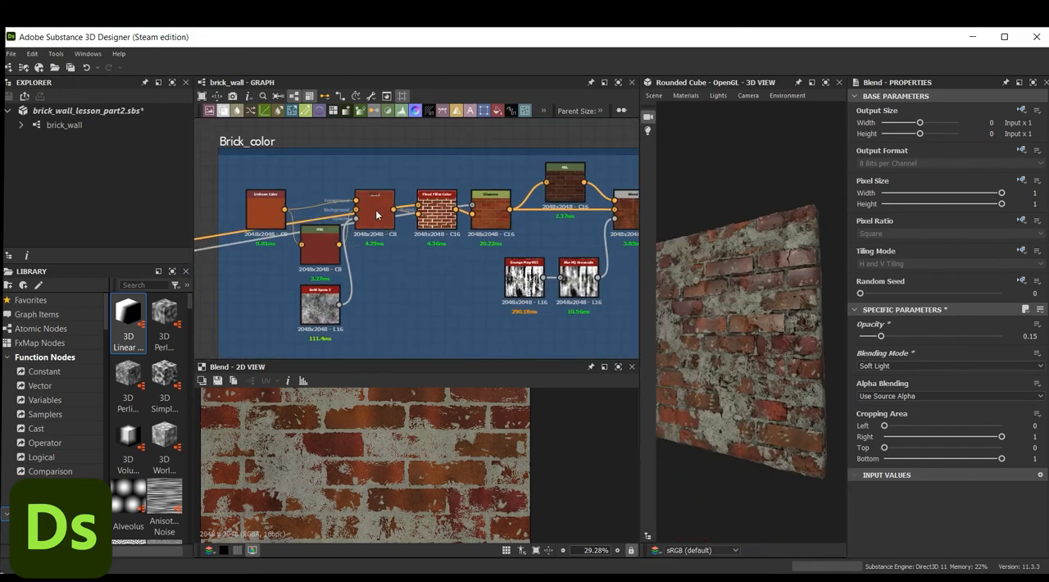
left_click(443, 215)
scroll(443, 215, "up", 5)
scroll(966, 408, "down", 3)
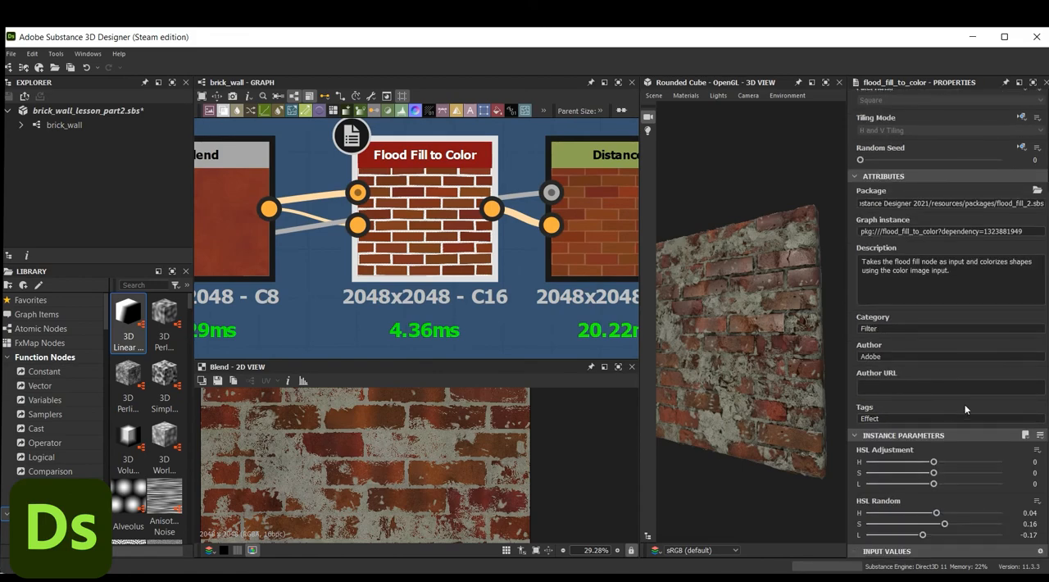
left_click_drag(936, 513, 939, 515)
scroll(792, 370, "up", 4)
middle_click_drag(792, 369, 784, 363)
mouse_move(945, 525)
left_mouse_down()
mouse_move(953, 529)
mouse_move(934, 537)
left_mouse_up()
left_click_drag(706, 370, 758, 377)
Move the output nodes and their ambient occlusion branch together farther away from the rest of the graph
scroll(402, 233, "down", 5)
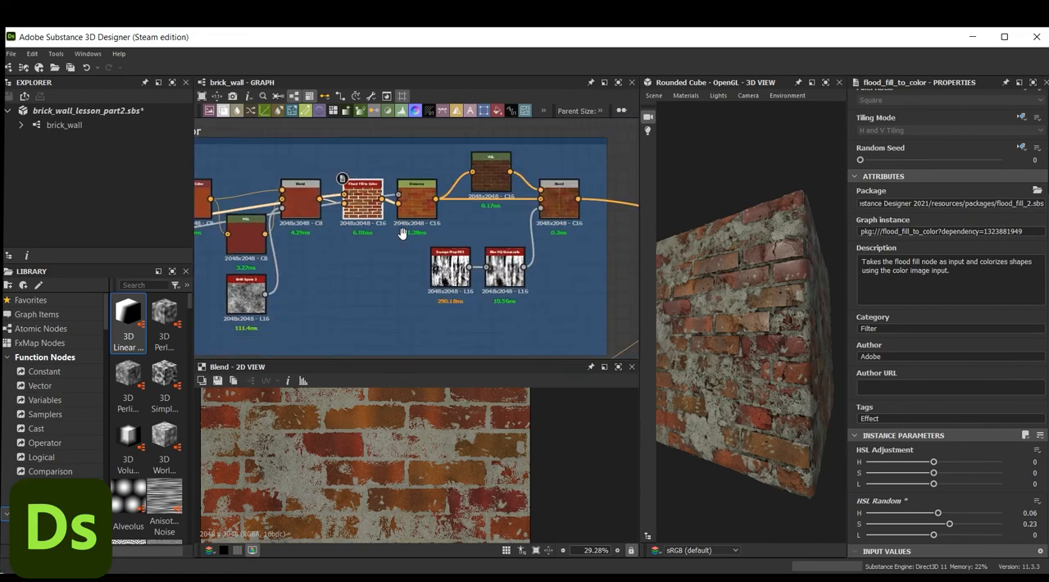
middle_click_drag(402, 234, 513, 260)
scroll(518, 260, "down", 6)
middle_click_drag(619, 336, 461, 259)
middle_click_drag(570, 301, 590, 218)
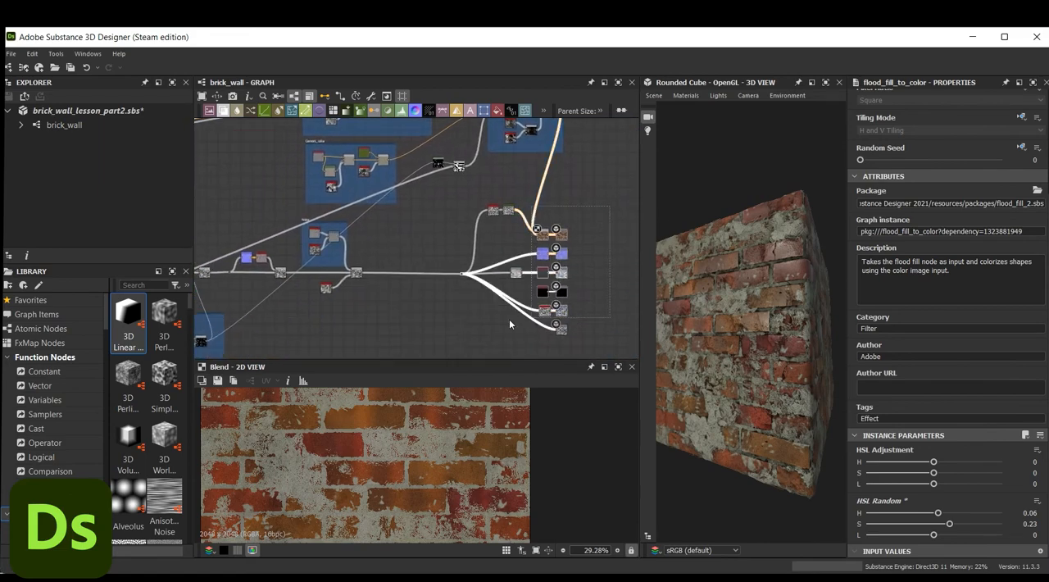
left_click_drag(600, 242, 625, 241)
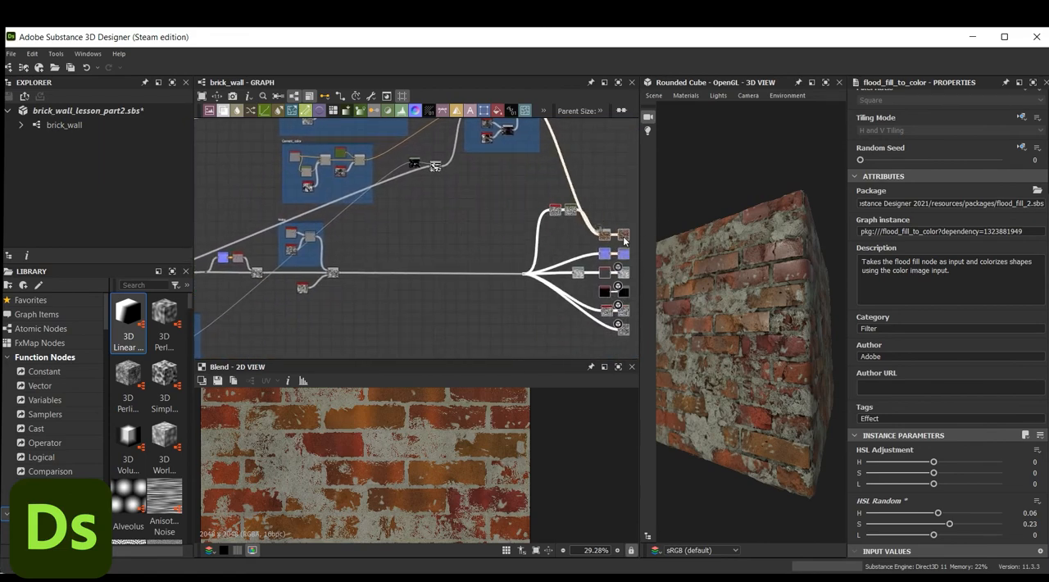
Enlarge the 3D view and examine the brick wall material up close and from several angles
left_click_drag(642, 330, 547, 205)
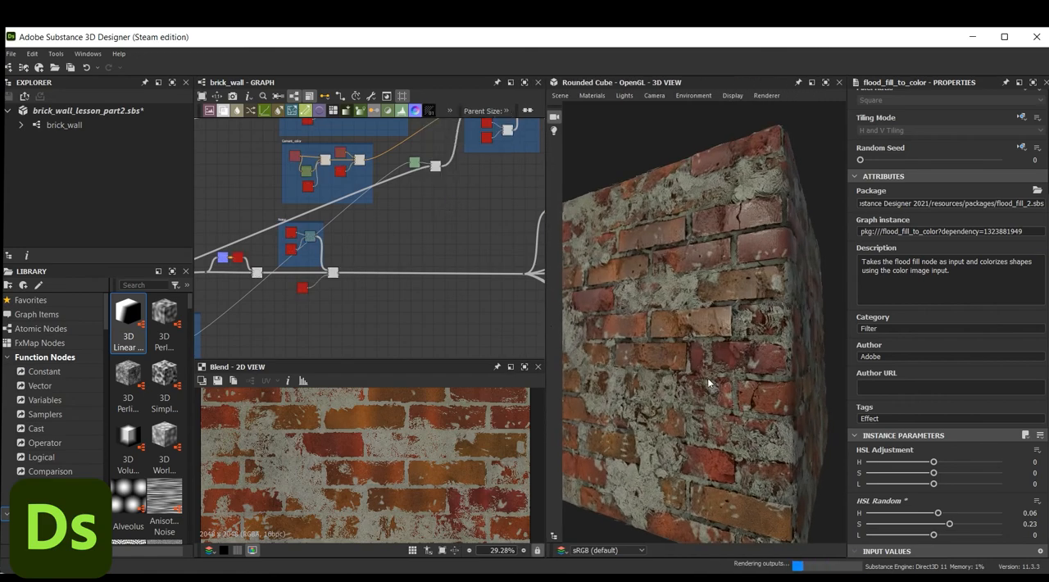
scroll(722, 348, "up", 5)
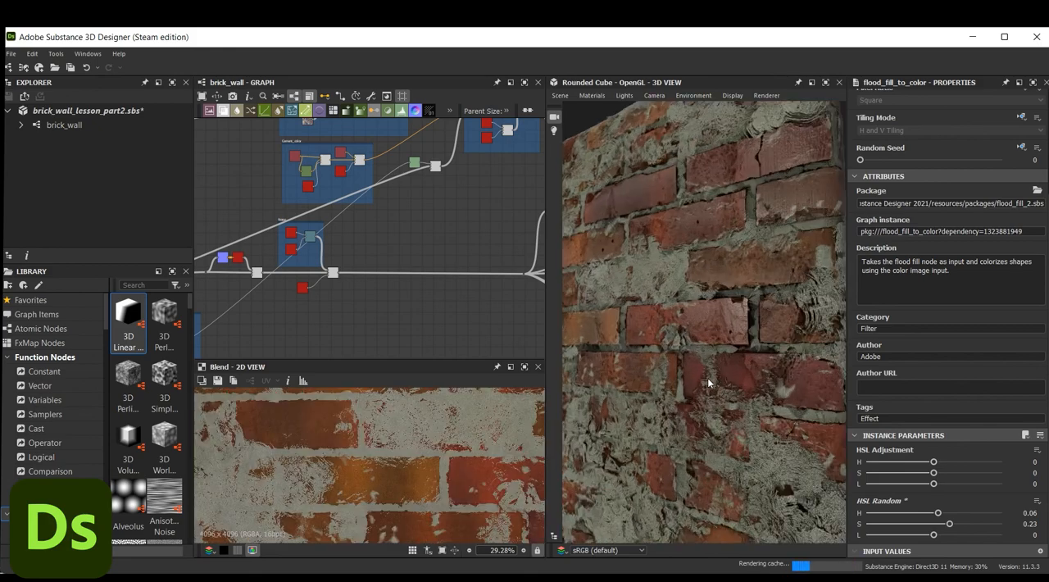
scroll(722, 343, "down", 5)
left_click_drag(736, 338, 752, 321)
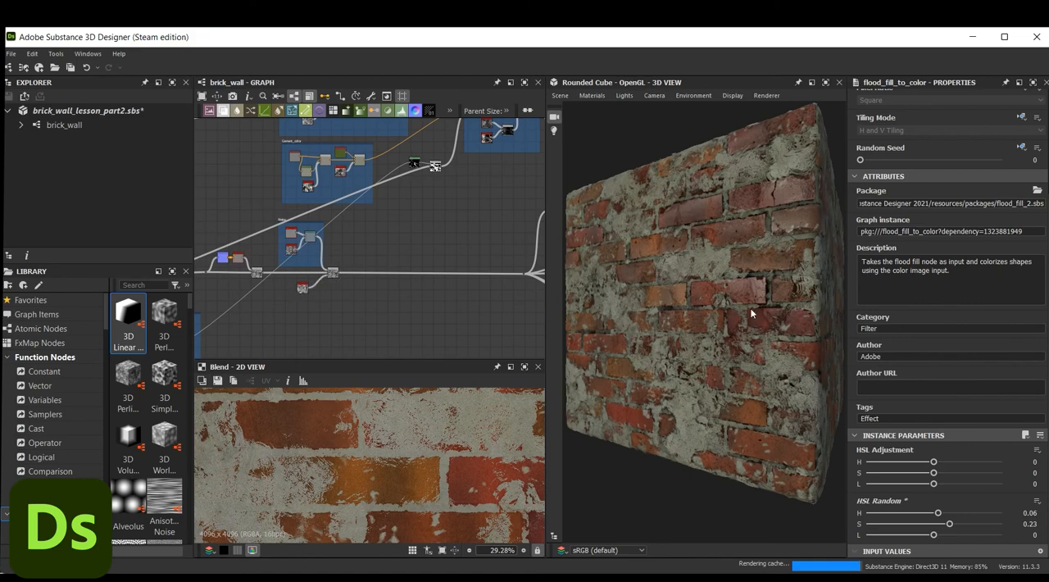
mouse_move(732, 318)
right_mouse_down("ctrl+shift")
mouse_move(652, 326)
mouse_move(733, 327)
right_mouse_up("ctrl+shift")
mouse_move(728, 324)
left_mouse_down()
mouse_move(765, 322)
mouse_move(688, 319)
mouse_move(709, 318)
left_mouse_up()
scroll(709, 317, "up", 5)
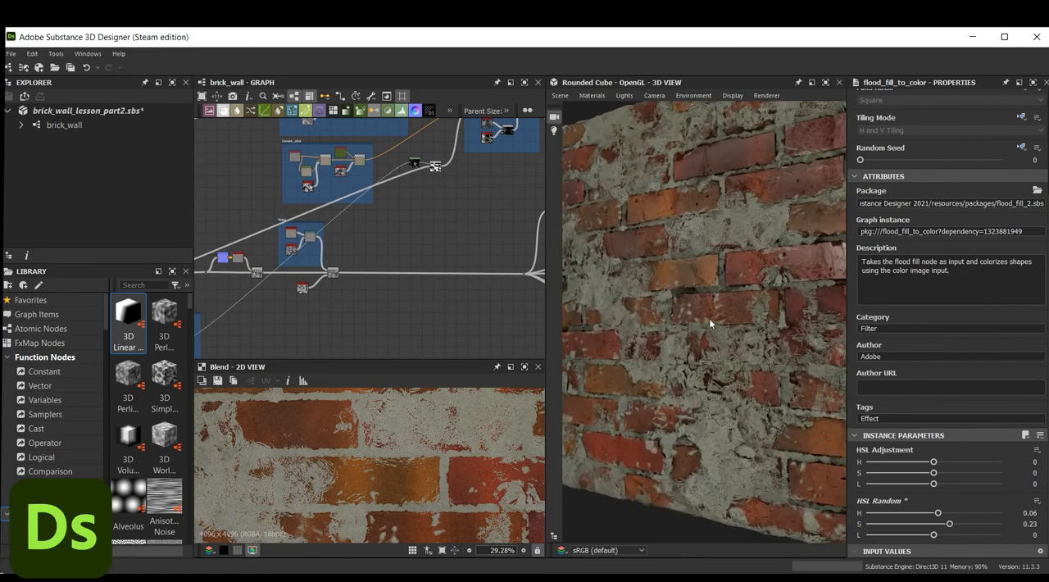
scroll(709, 318, "down", 6)
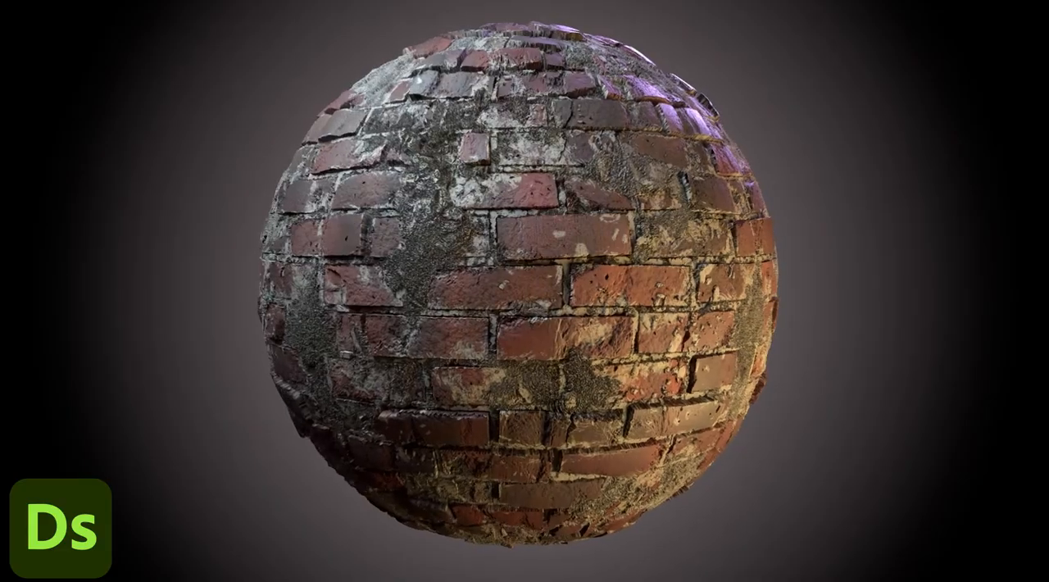